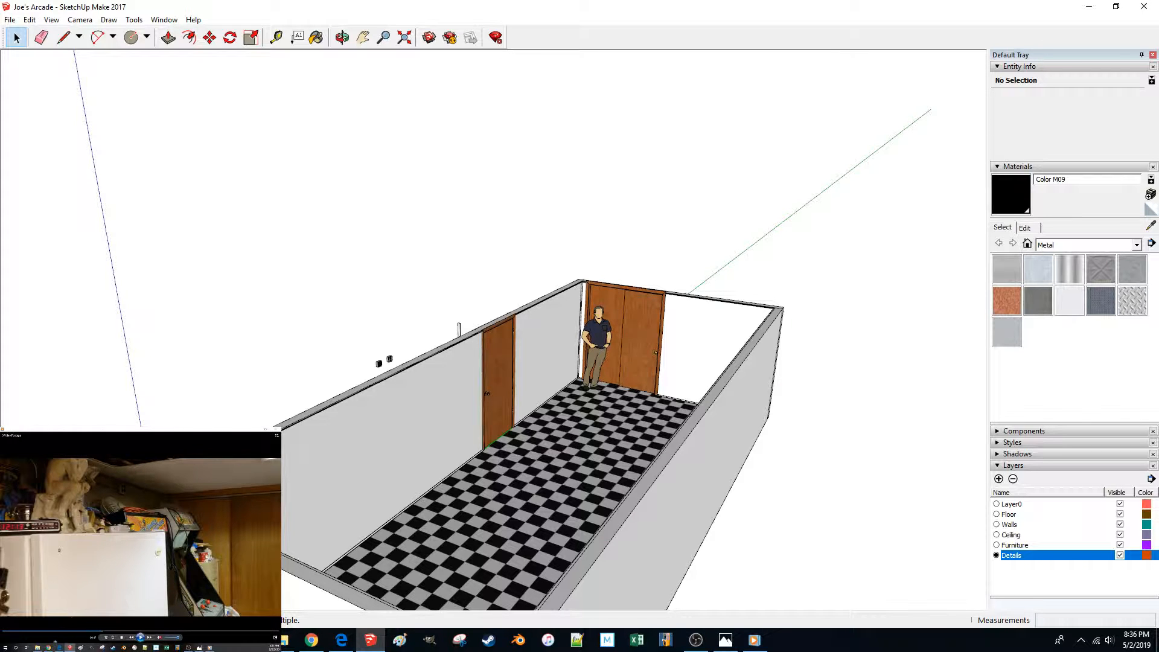
Switch to the web browser, start music playback on the Google Play Music page, and minimise the window.
{"action": "left_click", "coordinate": [49, 647]}
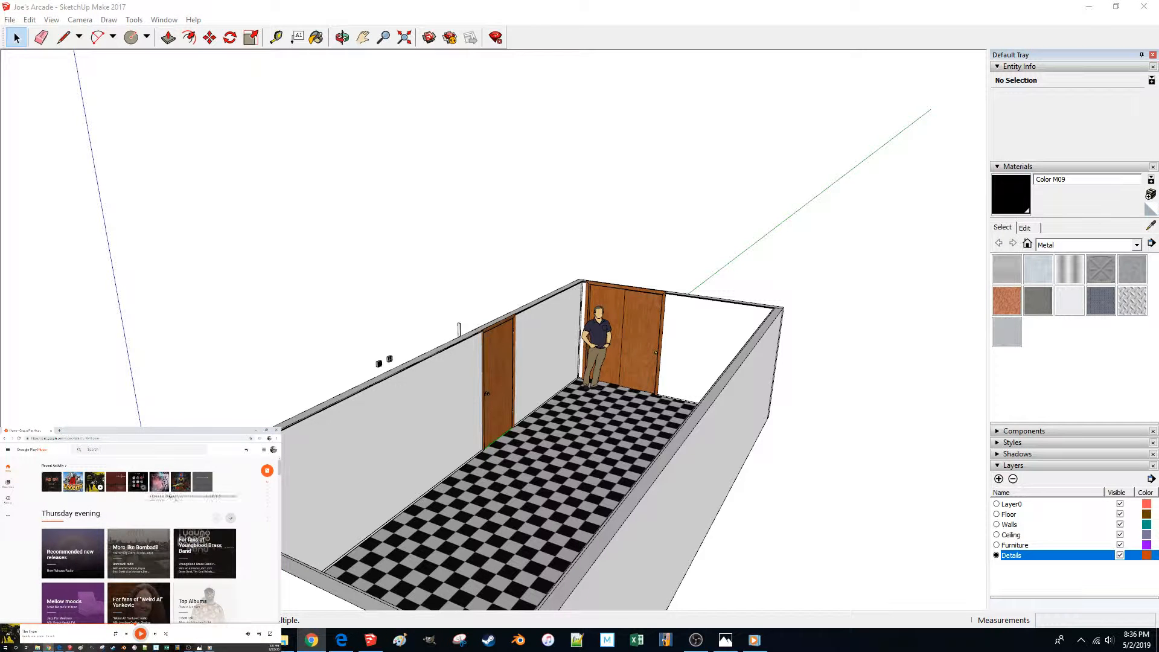
{"action": "left_click", "coordinate": [186, 486]}
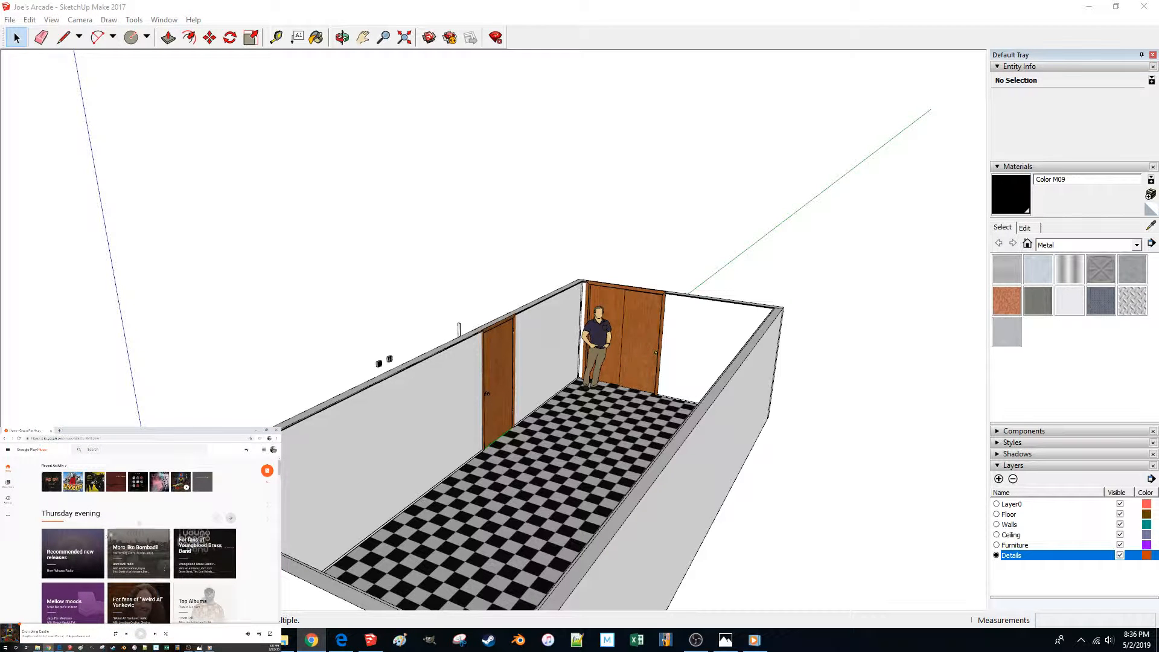
{"action": "left_click_drag", "start_coordinate": [243, 430], "coordinate": [581, 1]}
{"action": "left_click", "coordinate": [1089, 9]}
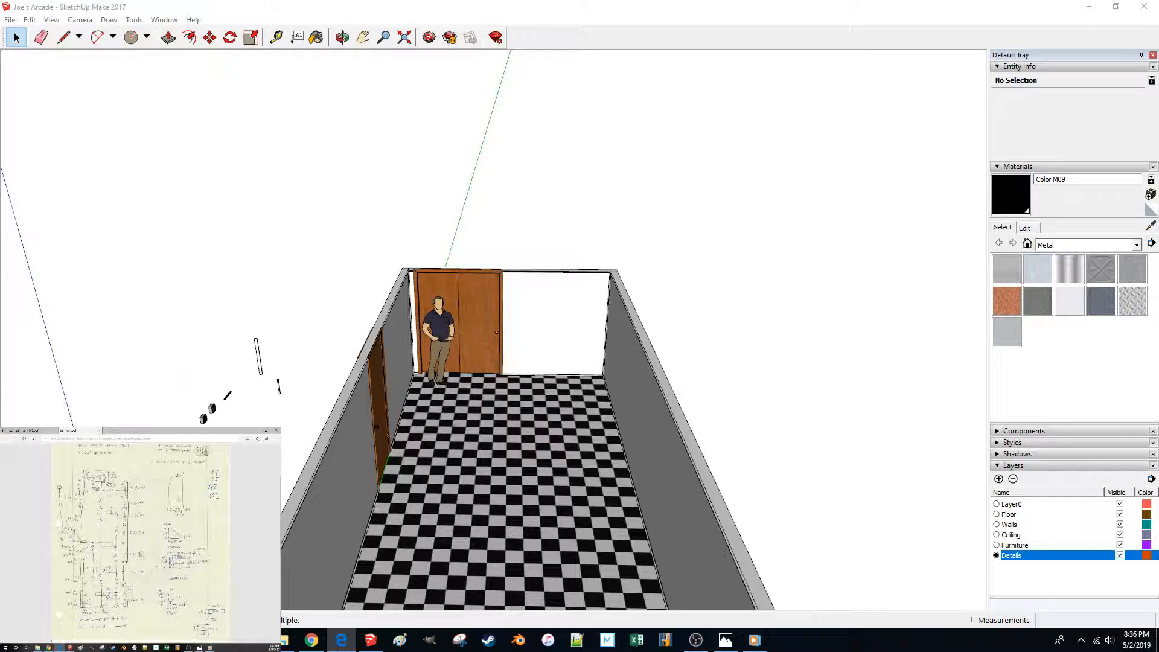
Make Ceiling the active layer for new geometry.
{"action": "mouse_move", "coordinate": [561, 228]}
{"action": "middle_mouse_down"}
{"action": "mouse_move", "coordinate": [516, 258]}
{"action": "mouse_move", "coordinate": [357, 315]}
{"action": "middle_mouse_up"}
{"action": "scroll", "coordinate": [348, 374], "scroll_direction": "up", "scroll_amount": 5}
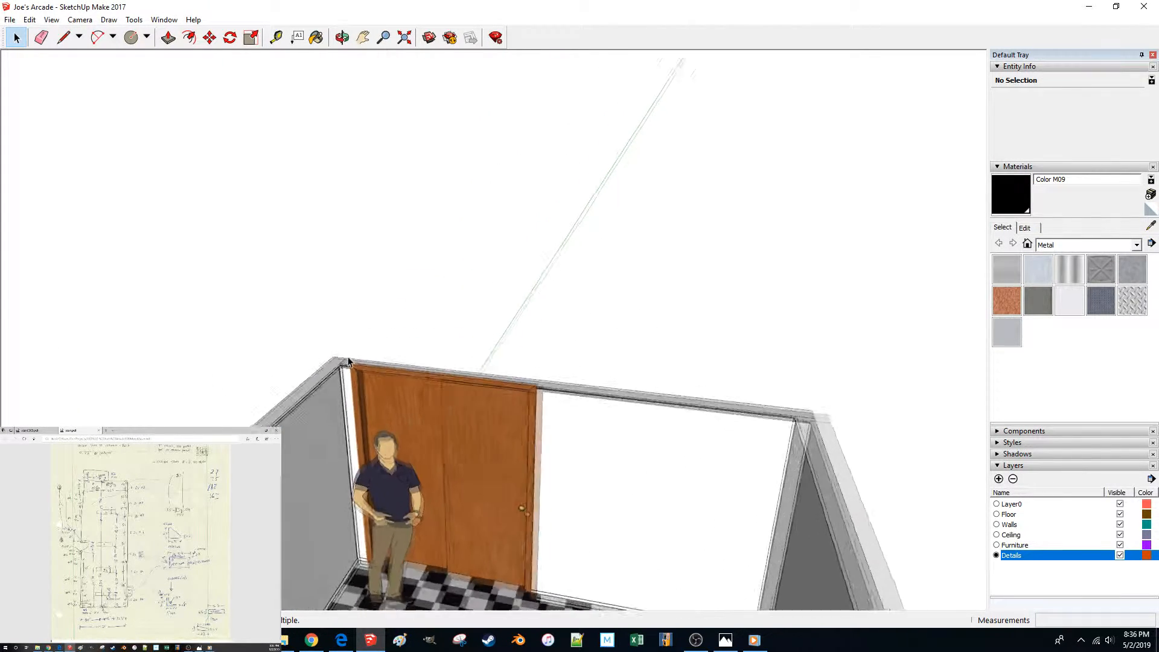
{"action": "scroll", "coordinate": [348, 374], "scroll_direction": "up", "scroll_amount": 5}
{"action": "key", "text": "l"}
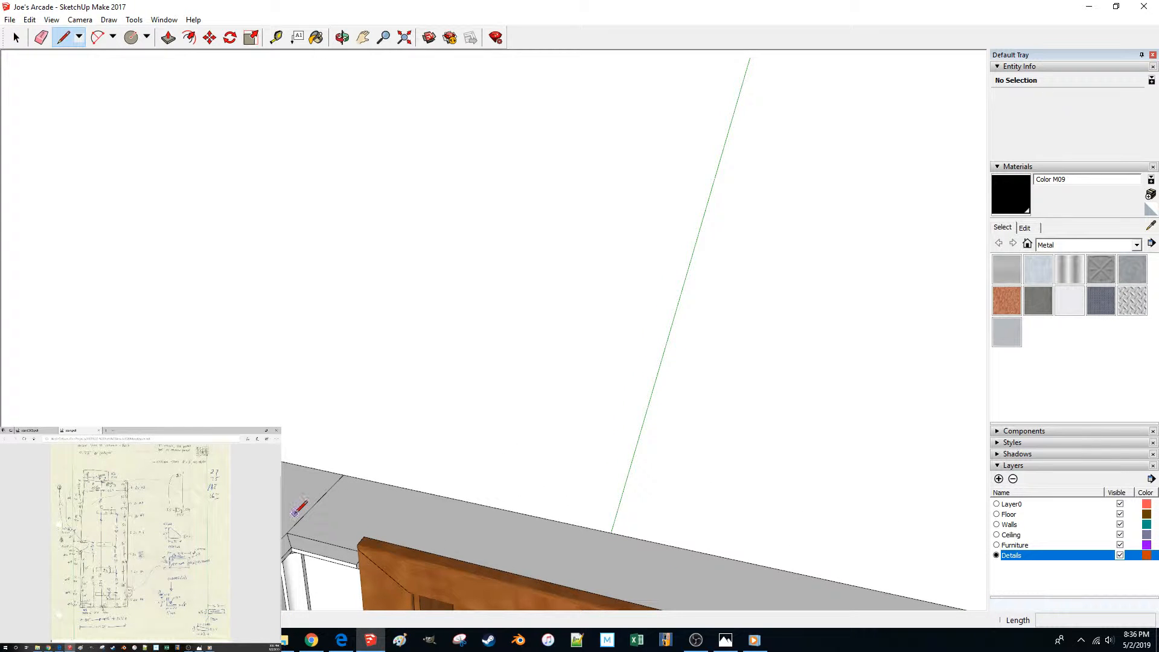
{"action": "key", "text": "space"}
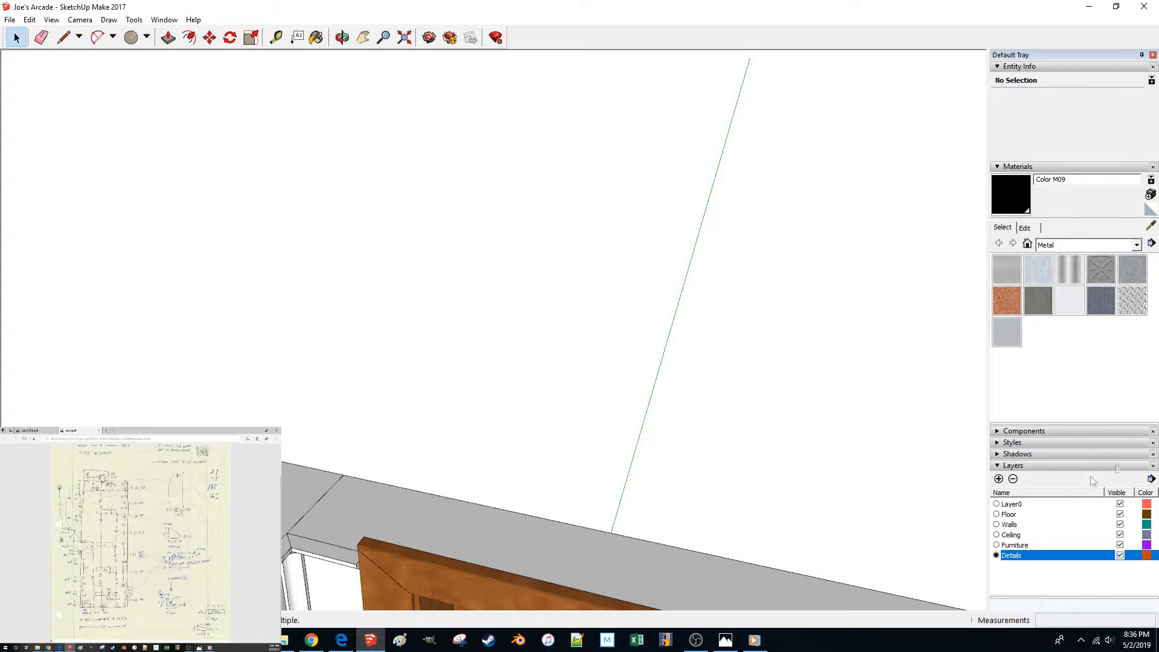
{"action": "left_click", "coordinate": [995, 534]}
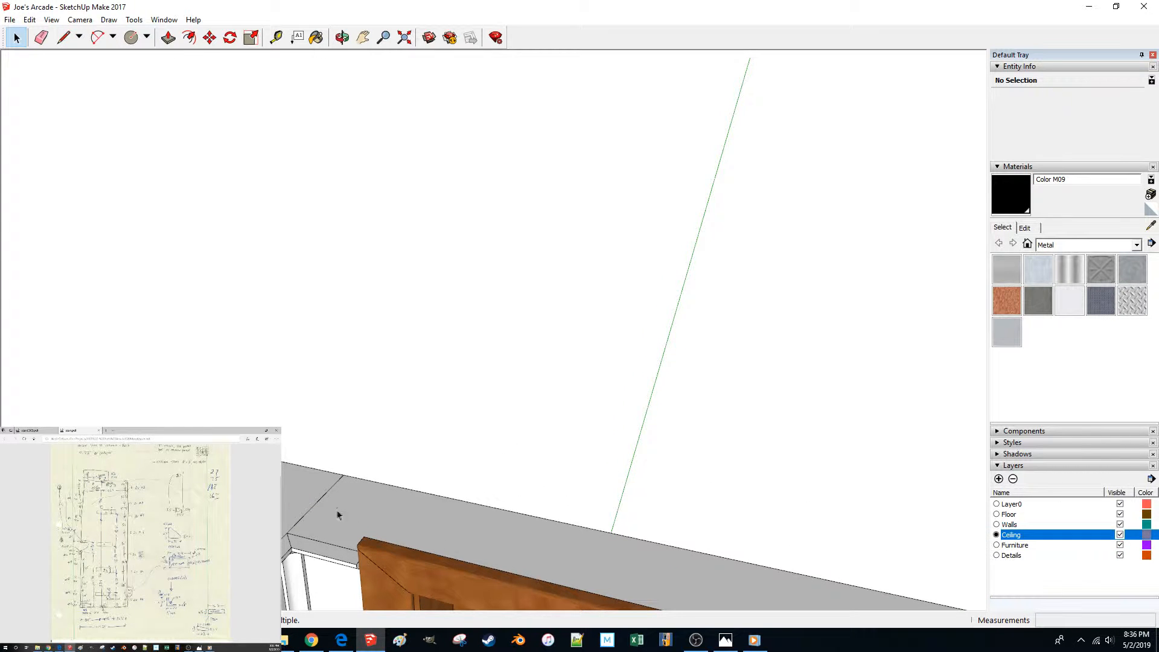
Draw a closed upright rectangular face across the top of the closet-door wall, between the inner corners of the side walls.
{"action": "key", "text": "l"}
{"action": "left_click", "coordinate": [286, 532]}
{"action": "scroll", "coordinate": [284, 531], "scroll_direction": "down", "scroll_amount": 8}
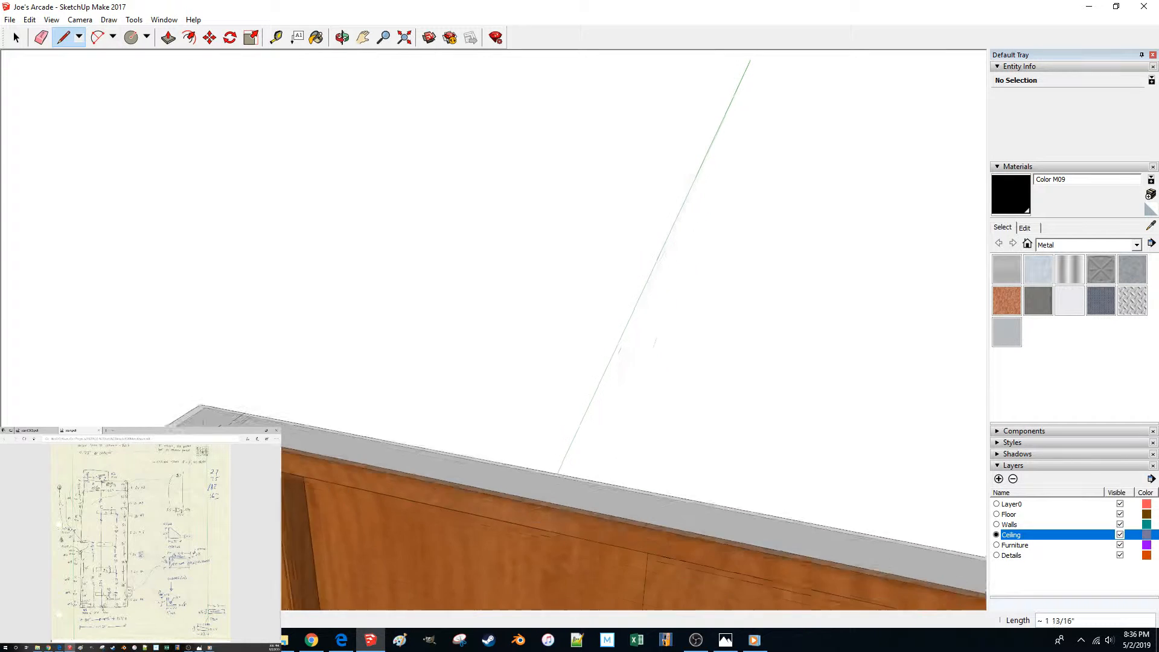
{"action": "scroll", "coordinate": [289, 513], "scroll_direction": "down", "scroll_amount": 5}
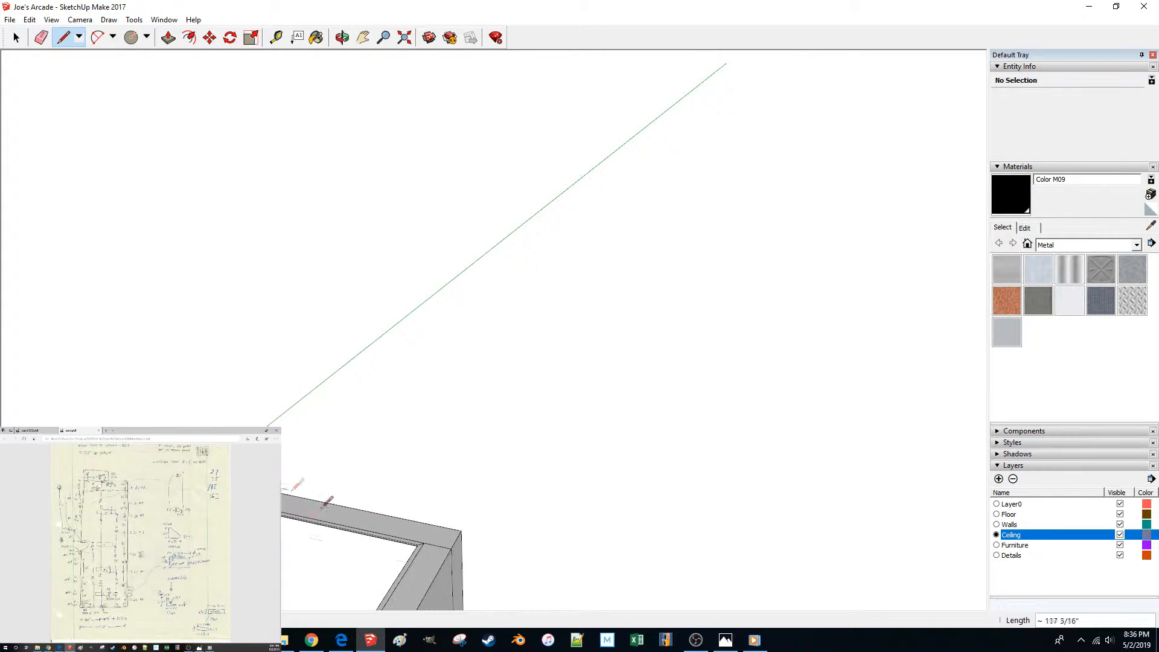
{"action": "left_click", "coordinate": [425, 541]}
{"action": "scroll", "coordinate": [420, 524], "scroll_direction": "up", "scroll_amount": 1}
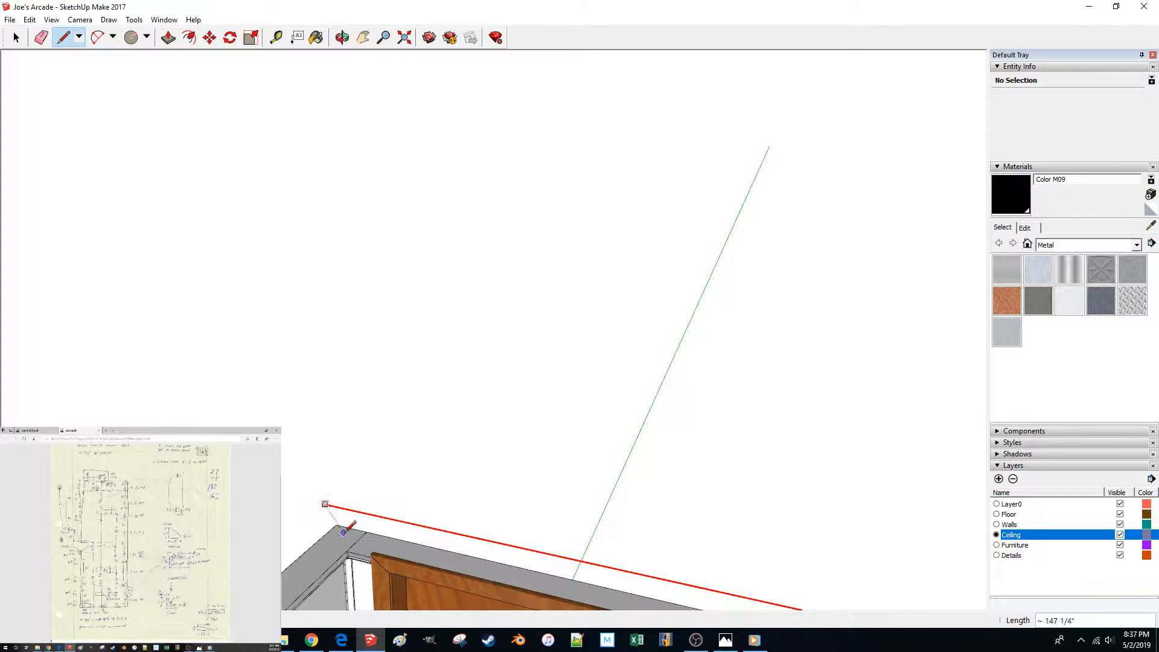
{"action": "left_click", "coordinate": [346, 550]}
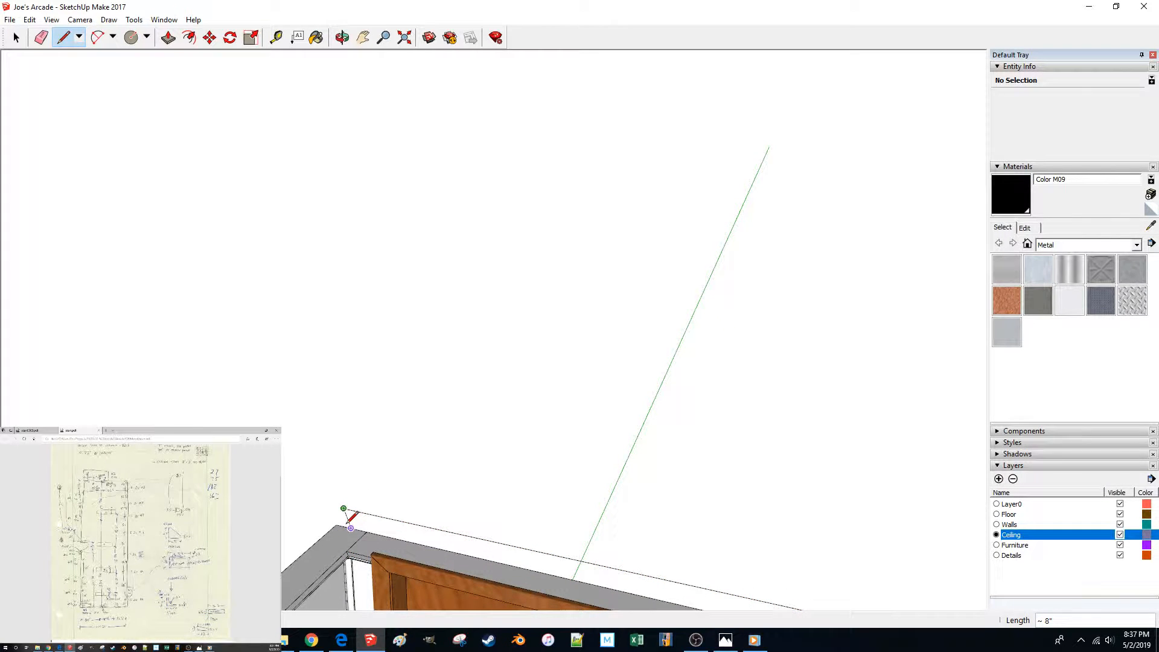
{"action": "left_click", "coordinate": [346, 550]}
Push/Pull the upright face about 365 inches along the room to the opposite wall, forming the ceiling slab.
{"action": "key", "text": "p"}
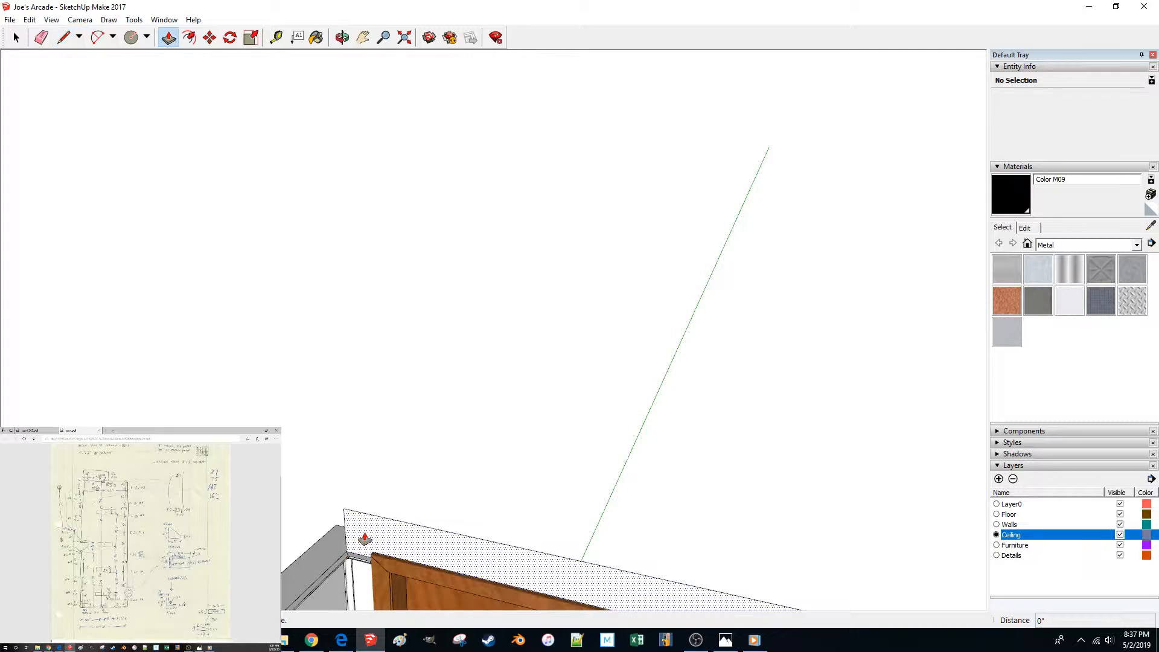
{"action": "left_click", "coordinate": [364, 541]}
{"action": "middle_click_drag", "start_coordinate": [325, 561], "coordinate": [316, 603]}
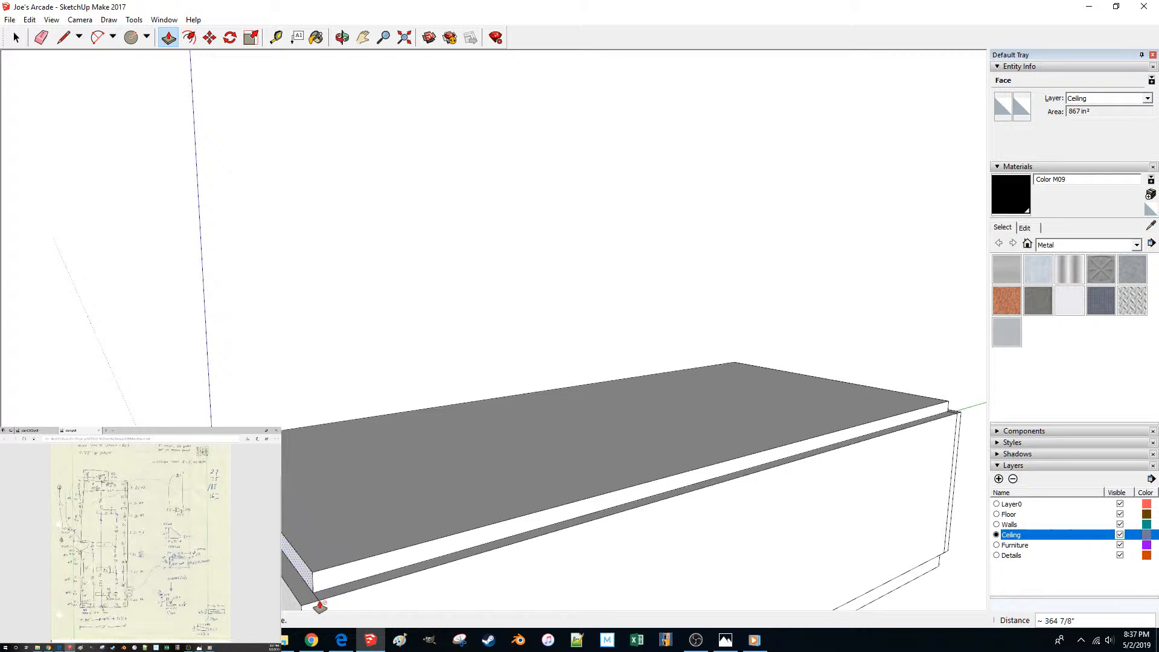
{"action": "key", "text": "space"}
Select the entire ceiling slab with all its faces and edges and make it a group.
{"action": "middle_click_drag", "start_coordinate": [479, 479], "coordinate": [533, 422]}
{"action": "triple_click", "coordinate": [533, 422]}
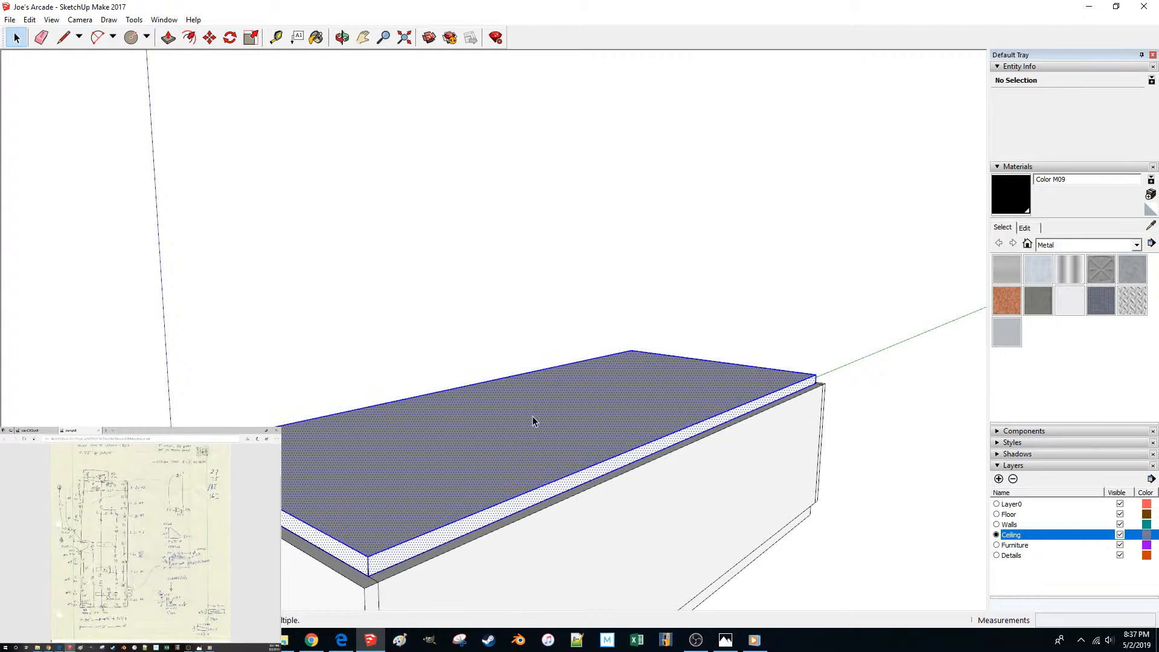
{"action": "middle_click_drag", "start_coordinate": [786, 251], "coordinate": [851, 291]}
{"action": "key", "text": "ctrl+g"}
{"action": "left_click", "coordinate": [849, 286]}
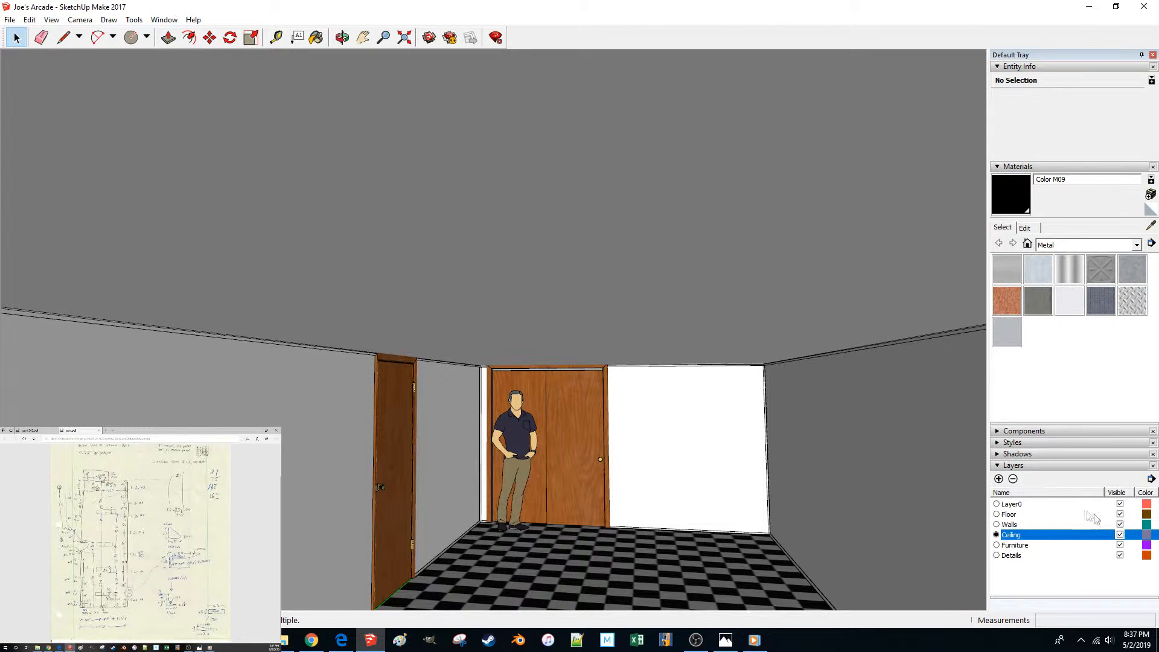
Hide the Floor layer and delete the stray square outline lying inside the room.
{"action": "left_click", "coordinate": [1120, 514]}
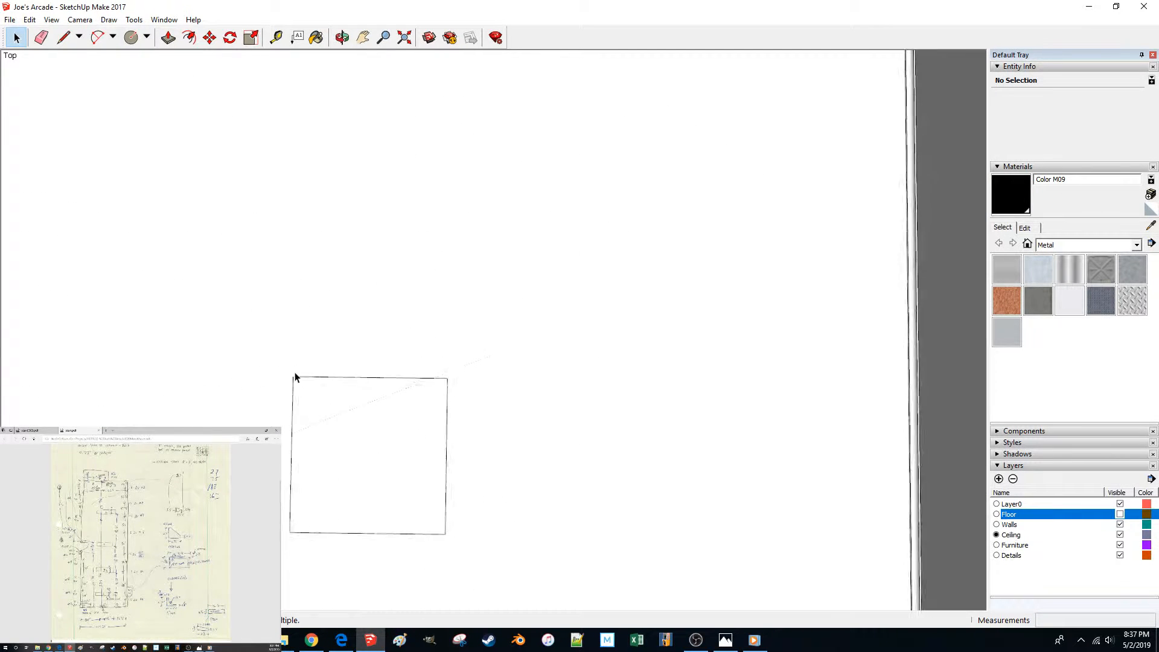
{"action": "left_click_drag", "start_coordinate": [569, 597], "coordinate": [553, 560]}
{"action": "key", "text": "Delete"}
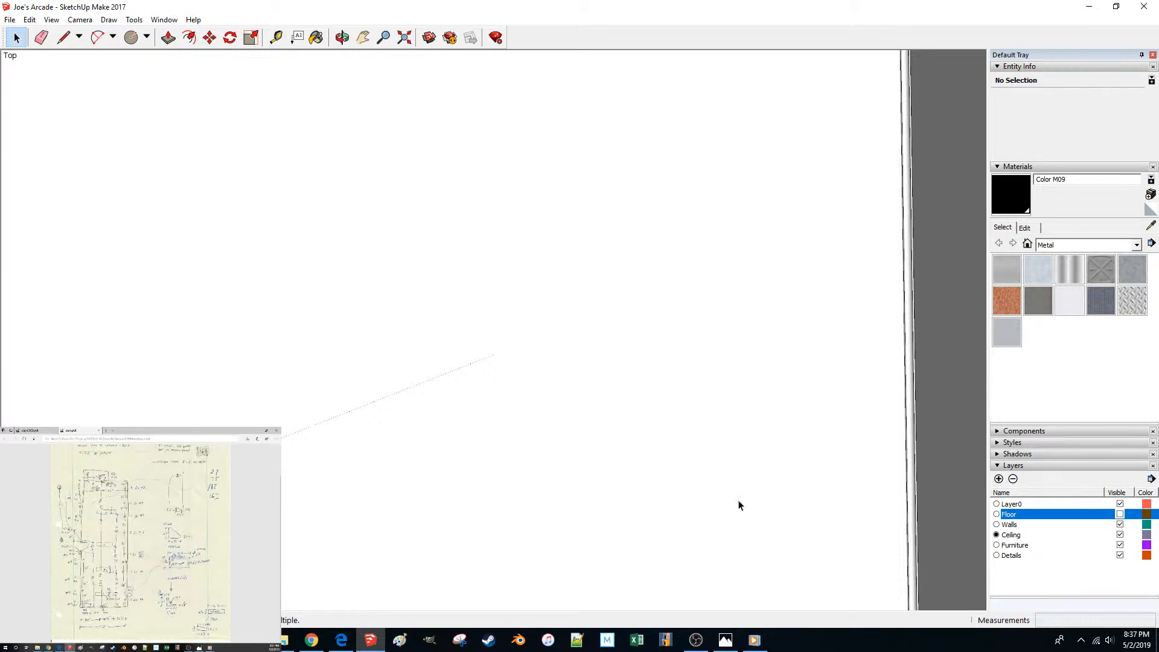
{"action": "left_click", "coordinate": [1120, 515]}
{"action": "left_click", "coordinate": [1120, 516]}
{"action": "middle_click_drag", "start_coordinate": [603, 360], "coordinate": [533, 294]}
{"action": "scroll", "coordinate": [533, 293], "scroll_direction": "up", "scroll_amount": 5}
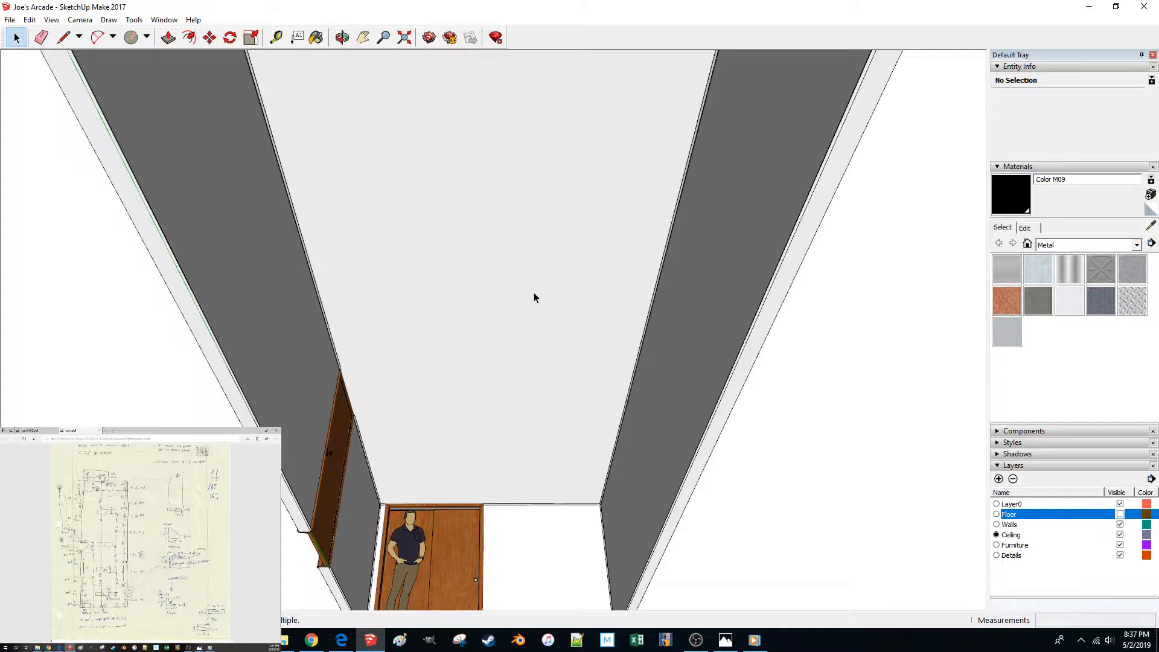
{"action": "middle_click_drag", "start_coordinate": [463, 301], "coordinate": [463, 309]}
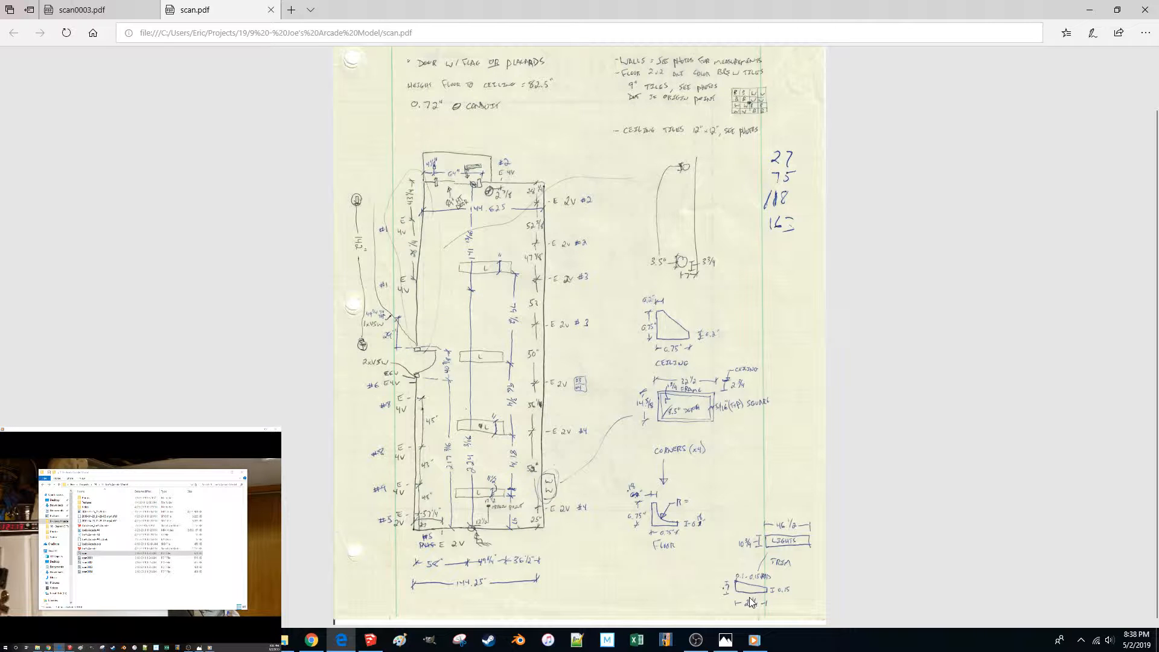
Open scan0002.pdf and scan0001.pdf from the project folder and examine the hand-drawn outlet, door and knob dimensions.
{"action": "left_click", "coordinate": [286, 641]}
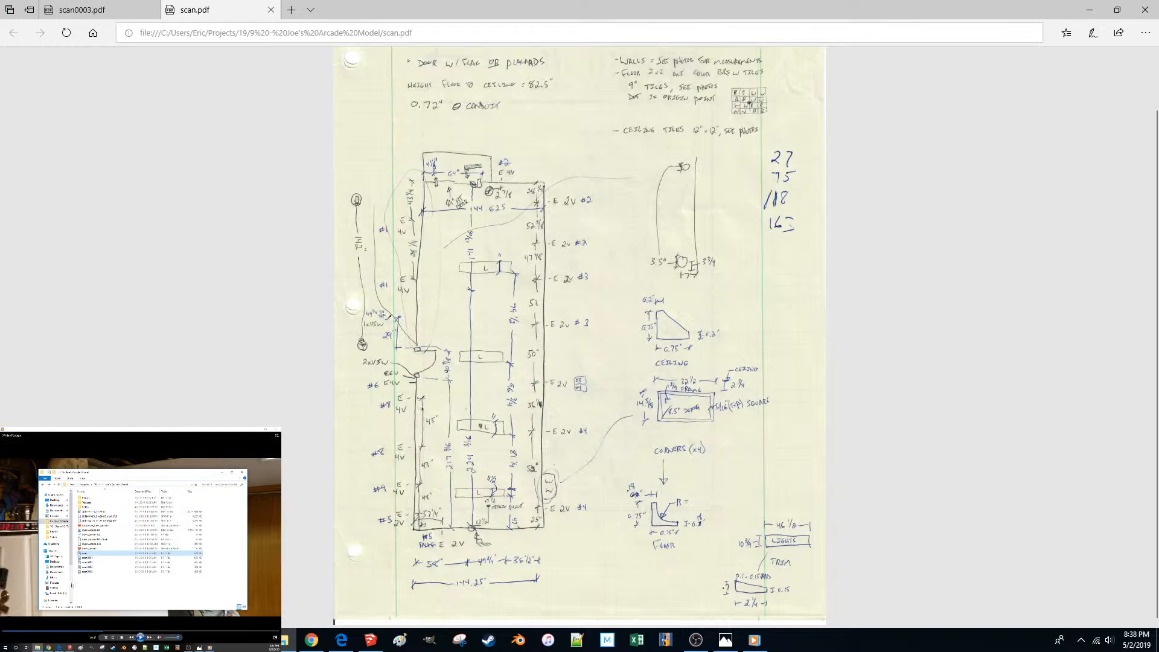
{"action": "double_click", "coordinate": [91, 562]}
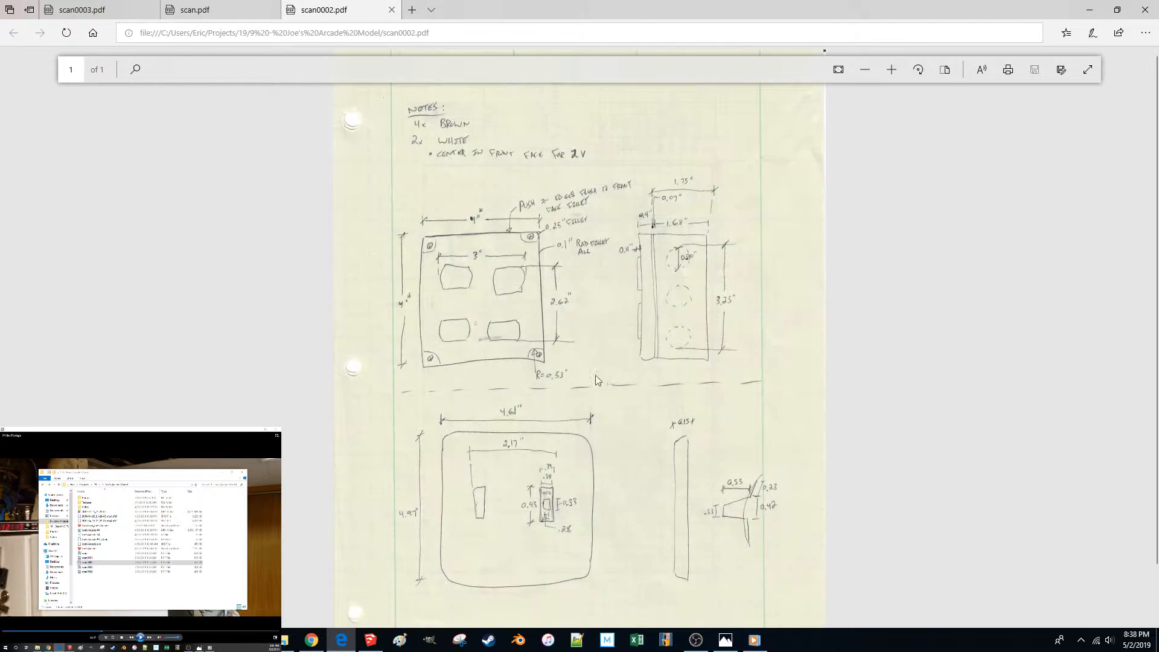
{"action": "double_click", "coordinate": [90, 558]}
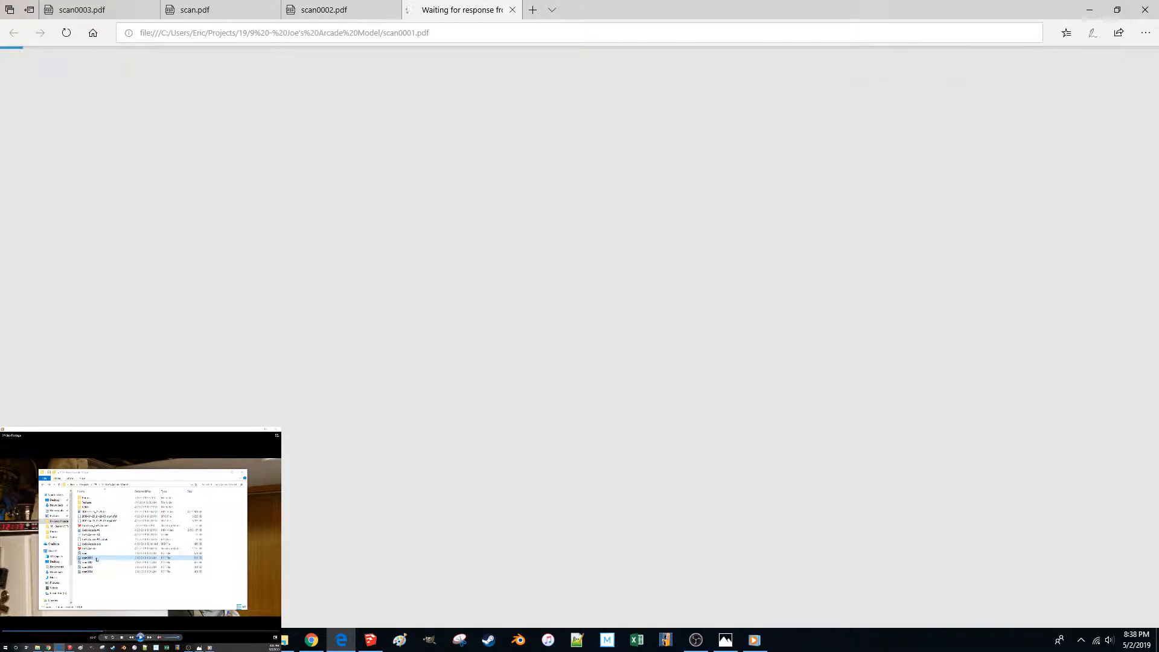
{"action": "scroll", "coordinate": [544, 349], "scroll_direction": "down", "scroll_amount": 1}
{"action": "scroll", "coordinate": [544, 349], "scroll_direction": "up", "scroll_amount": 1}
{"action": "scroll", "coordinate": [544, 350], "scroll_direction": "down", "scroll_amount": 1}
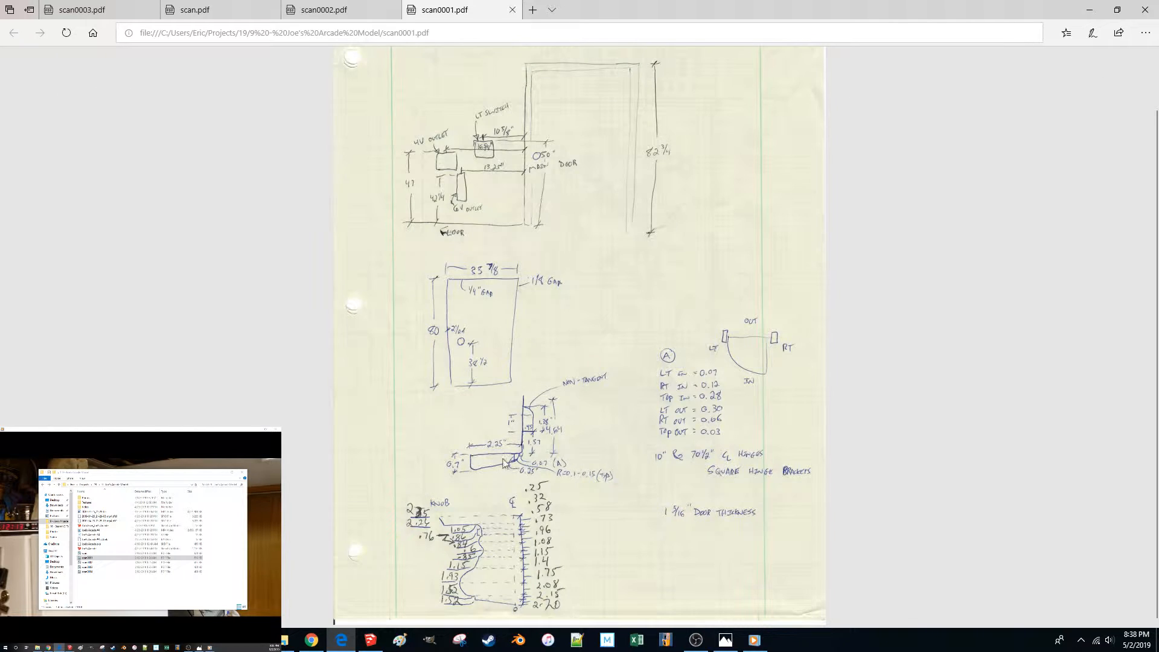
{"action": "scroll", "coordinate": [506, 464], "scroll_direction": "up", "scroll_amount": 1}
{"action": "left_click", "coordinate": [1093, 14]}
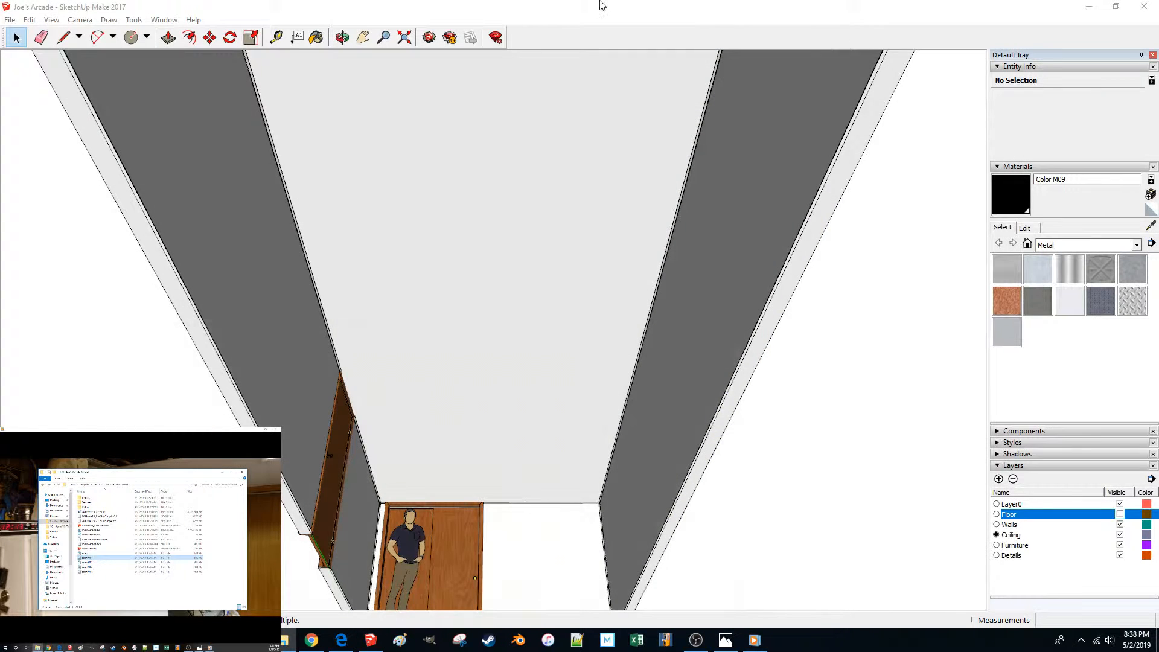
Switch back to SketchUp and copy the thin strip group on the Details layer into the room near the white end wall.
{"action": "left_click", "coordinate": [600, 3]}
{"action": "scroll", "coordinate": [485, 407], "scroll_direction": "up", "scroll_amount": 1}
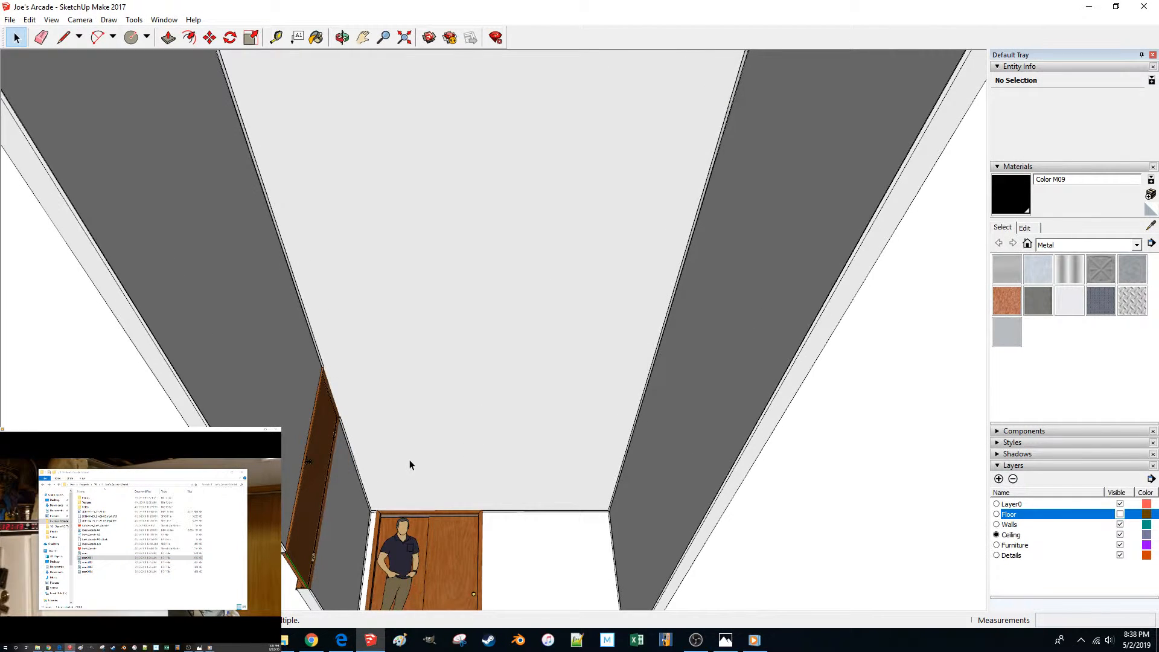
{"action": "scroll", "coordinate": [409, 464], "scroll_direction": "down", "scroll_amount": 2}
{"action": "middle_click_drag", "start_coordinate": [411, 448], "coordinate": [412, 453]}
{"action": "left_click", "coordinate": [106, 436]}
{"action": "key", "text": "m"}
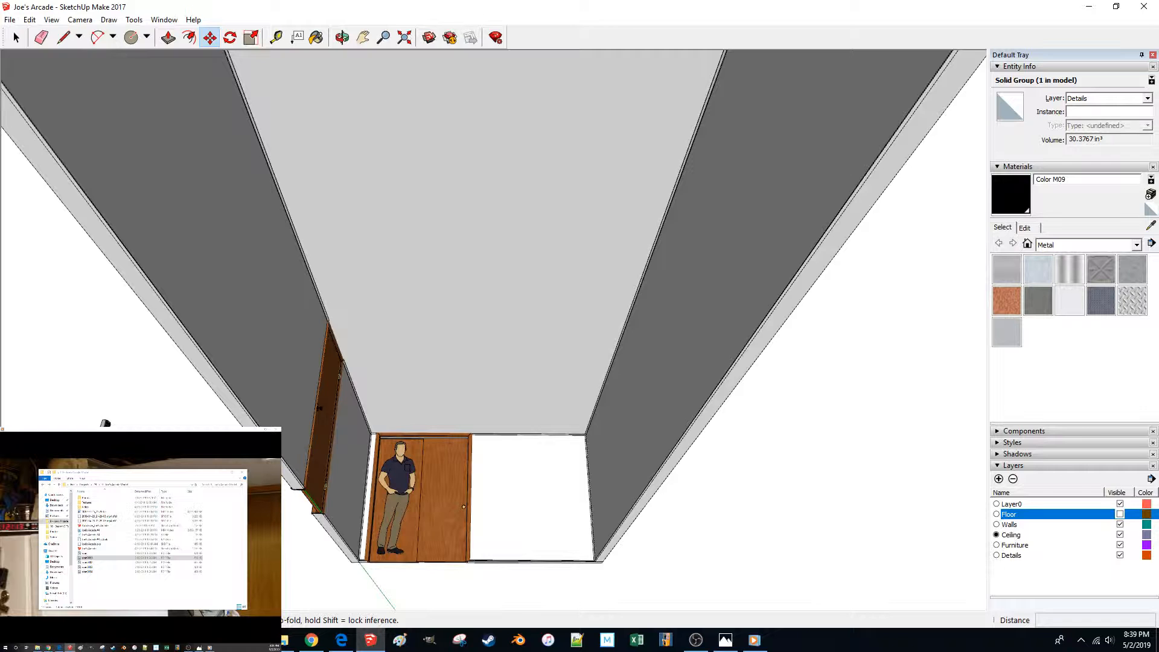
{"action": "left_click", "coordinate": [106, 435]}
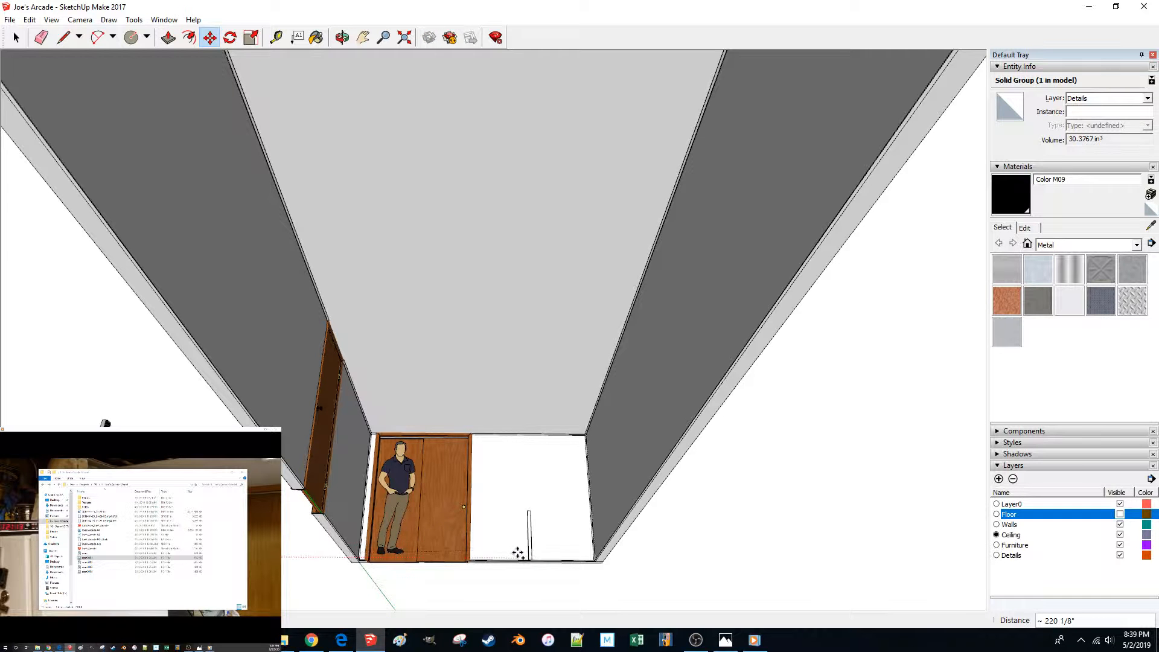
Rotate the copied strip 90 degrees about the green axis.
{"action": "middle_click_drag", "start_coordinate": [529, 558], "coordinate": [574, 507]}
{"action": "scroll", "coordinate": [529, 531], "scroll_direction": "up", "scroll_amount": 5}
{"action": "scroll", "coordinate": [523, 523], "scroll_direction": "up", "scroll_amount": 5}
{"action": "key", "text": "q"}
{"action": "key", "text": "space"}
{"action": "key", "text": "q"}
{"action": "scroll", "coordinate": [434, 480], "scroll_direction": "up", "scroll_amount": 2}
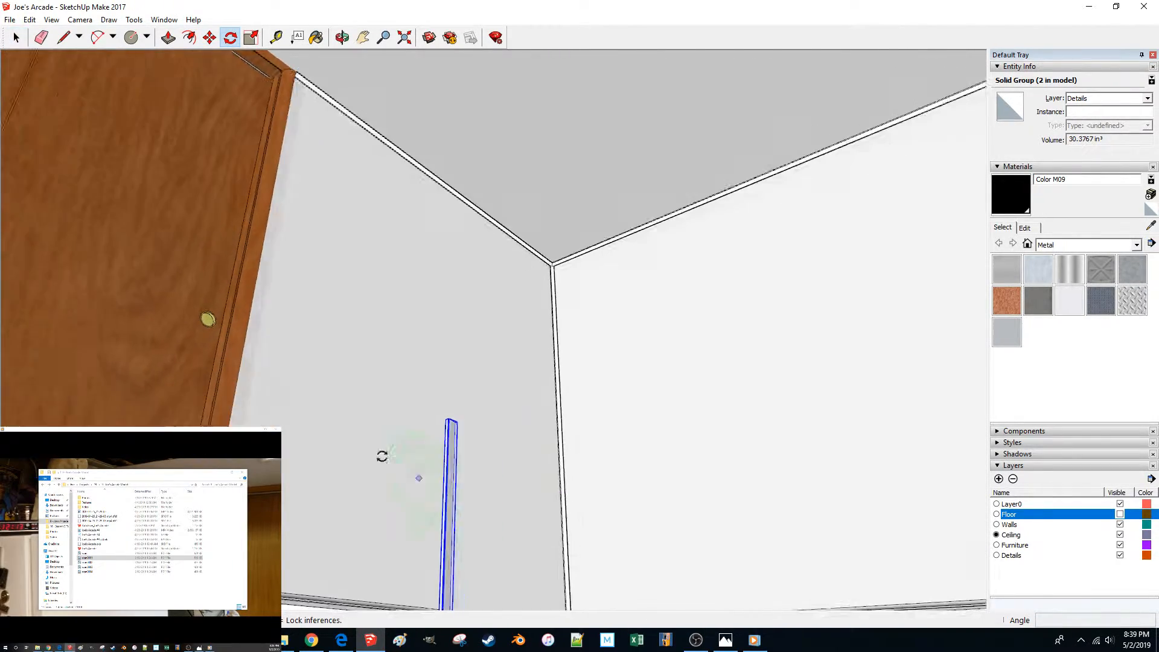
{"action": "left_click", "coordinate": [320, 431]}
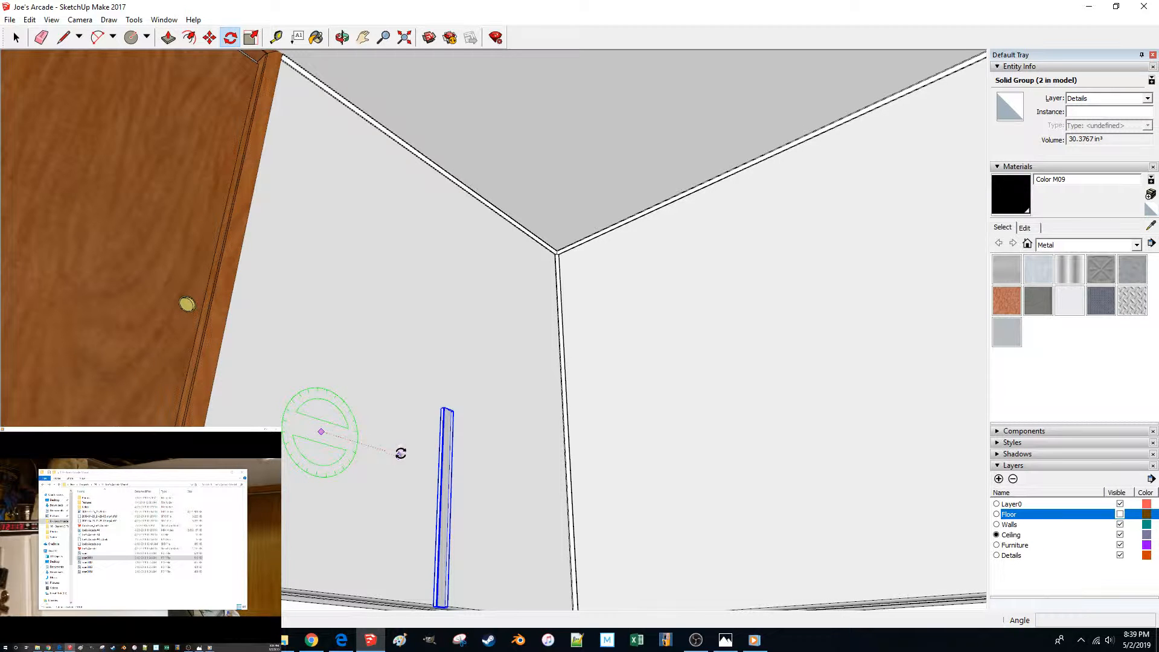
{"action": "left_click", "coordinate": [402, 456]}
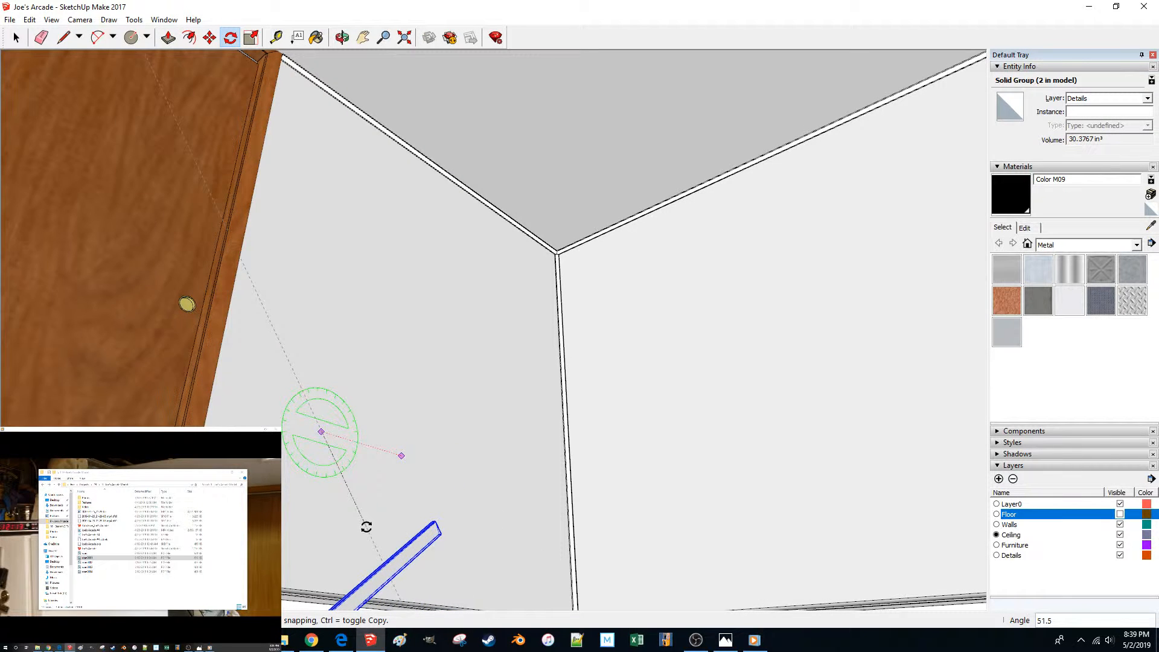
{"action": "type", "text": "90"}
{"action": "key", "text": "Return"}
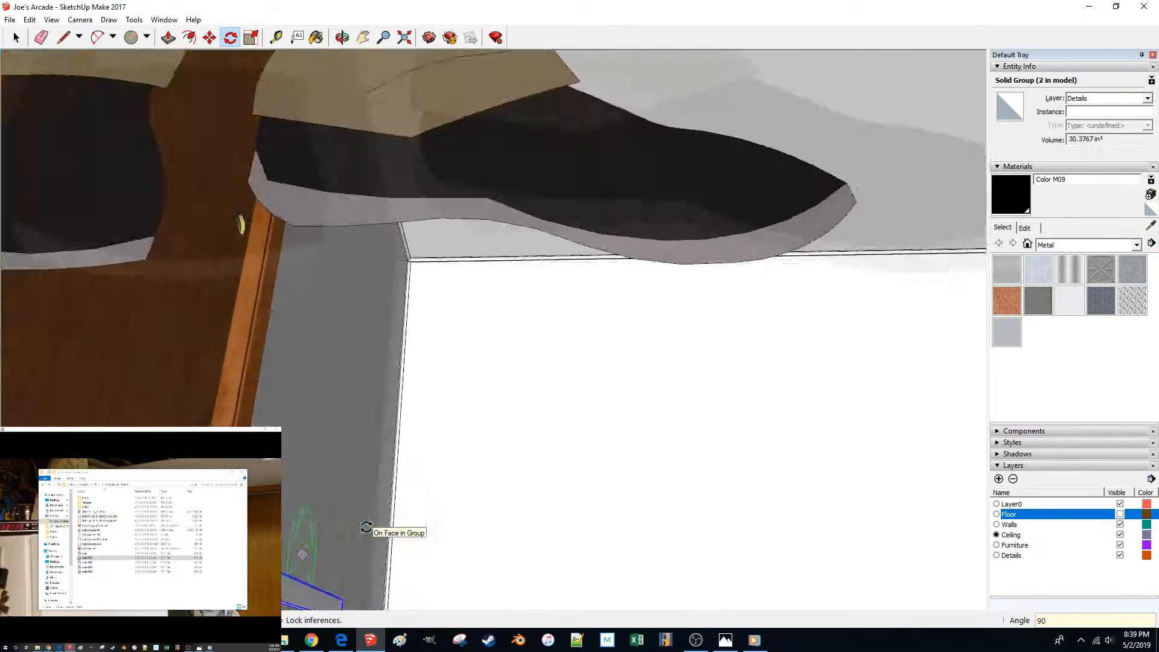
Rotate the copied strip 90 degrees about the red axis, pivoting at its end.
{"action": "middle_click_drag", "start_coordinate": [366, 527], "coordinate": [327, 538]}
{"action": "scroll", "coordinate": [316, 541], "scroll_direction": "up", "scroll_amount": 2}
{"action": "left_click", "coordinate": [321, 524]}
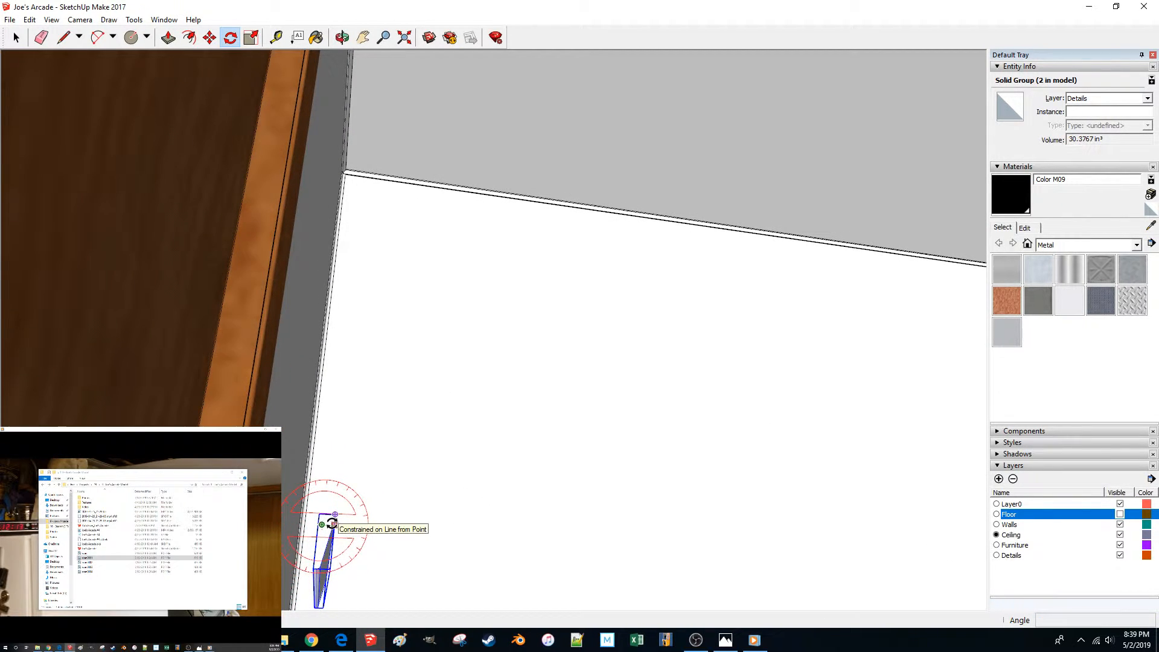
{"action": "left_click", "coordinate": [335, 525]}
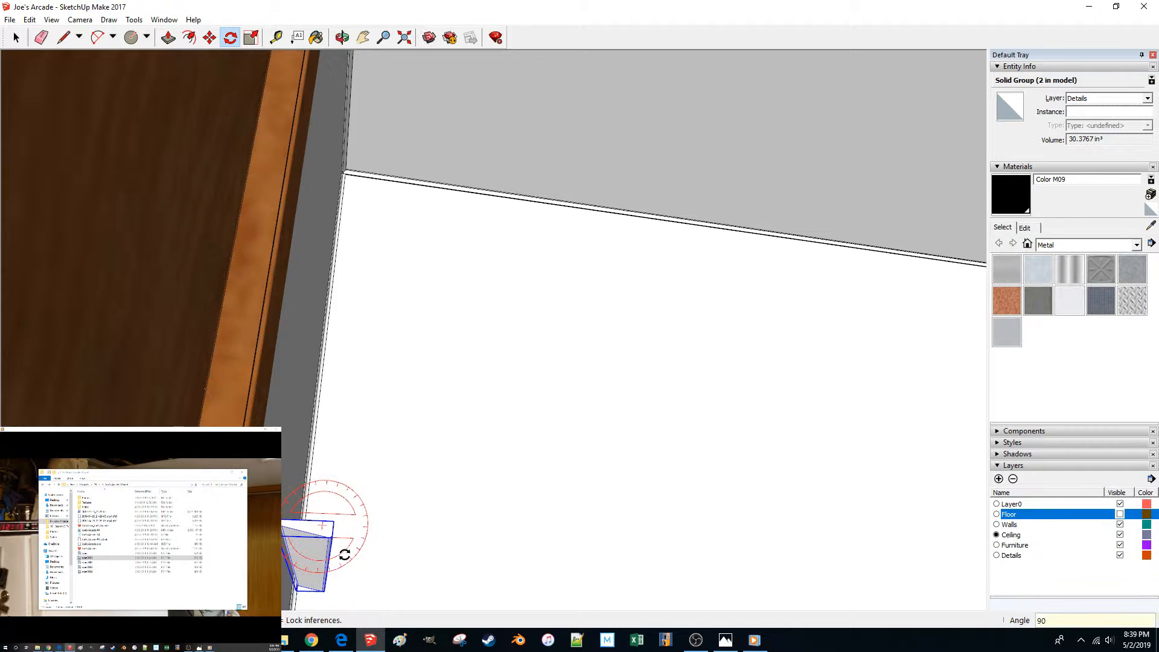
Start drawing a line outline on the ceiling beside the copied strip.
{"action": "key", "text": "m"}
{"action": "middle_click_drag", "start_coordinate": [490, 313], "coordinate": [530, 184]}
{"action": "mouse_move", "coordinate": [523, 145]}
{"action": "middle_mouse_down"}
{"action": "mouse_move", "coordinate": [525, 134]}
{"action": "mouse_move", "coordinate": [458, 175]}
{"action": "mouse_move", "coordinate": [422, 223]}
{"action": "mouse_move", "coordinate": [455, 370]}
{"action": "mouse_move", "coordinate": [445, 360]}
{"action": "mouse_move", "coordinate": [362, 399]}
{"action": "middle_mouse_up"}
{"action": "key", "text": "space"}
{"action": "key", "text": "l"}
{"action": "left_click", "coordinate": [353, 405]}
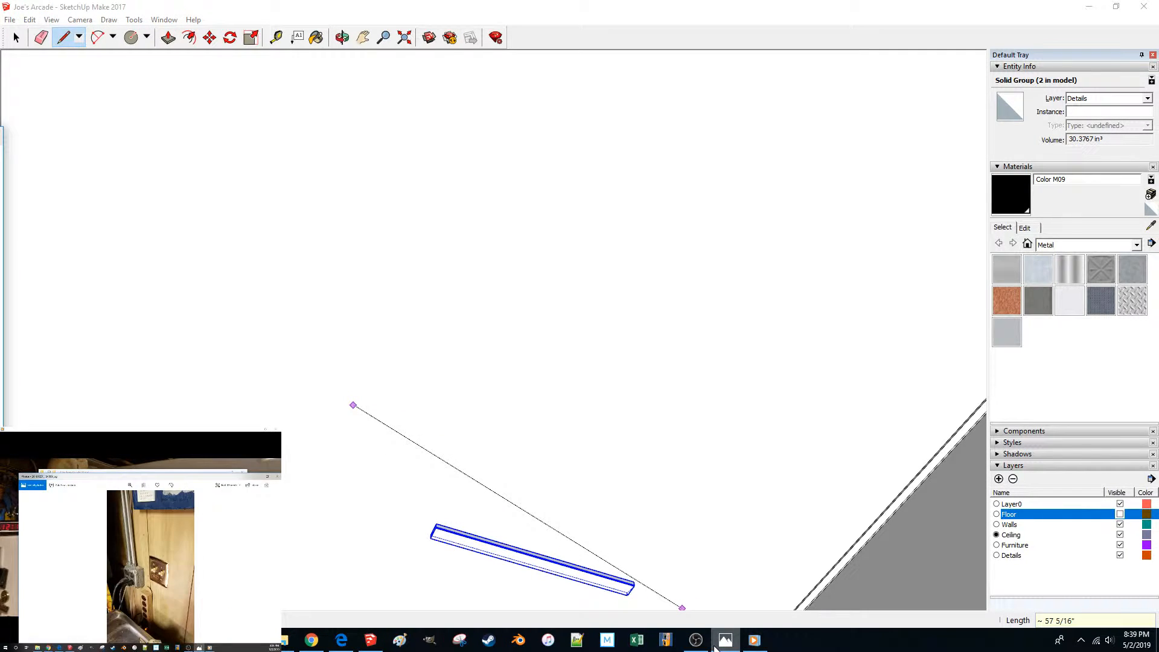
Switch to the browser, check the ceiling light and trim dimensions in scan.pdf, and move its window to the second display.
{"action": "left_click", "coordinate": [341, 640]}
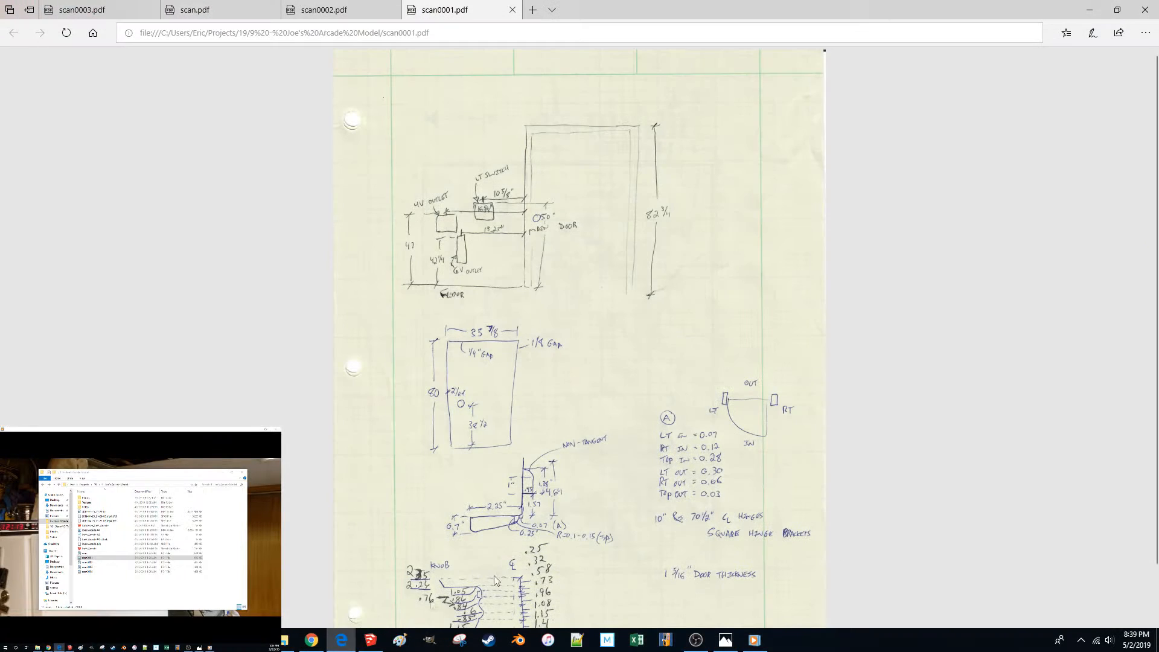
{"action": "left_click", "coordinate": [309, 8]}
{"action": "left_click", "coordinate": [212, 12]}
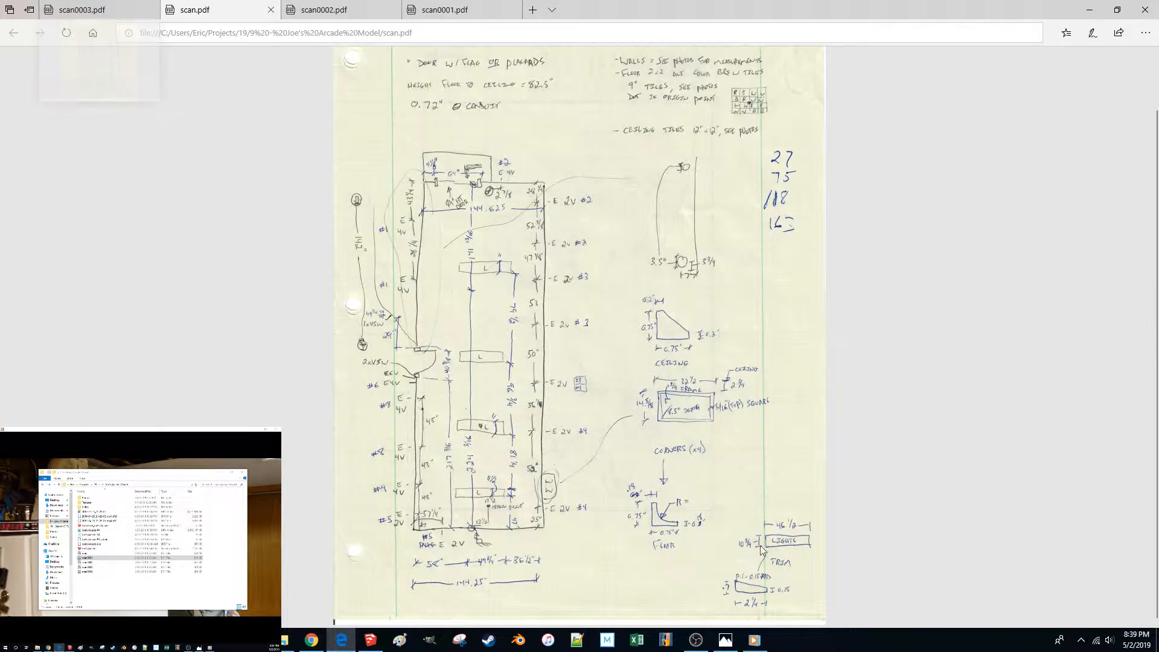
{"action": "left_click_drag", "start_coordinate": [608, 12], "coordinate": [0, 12]}
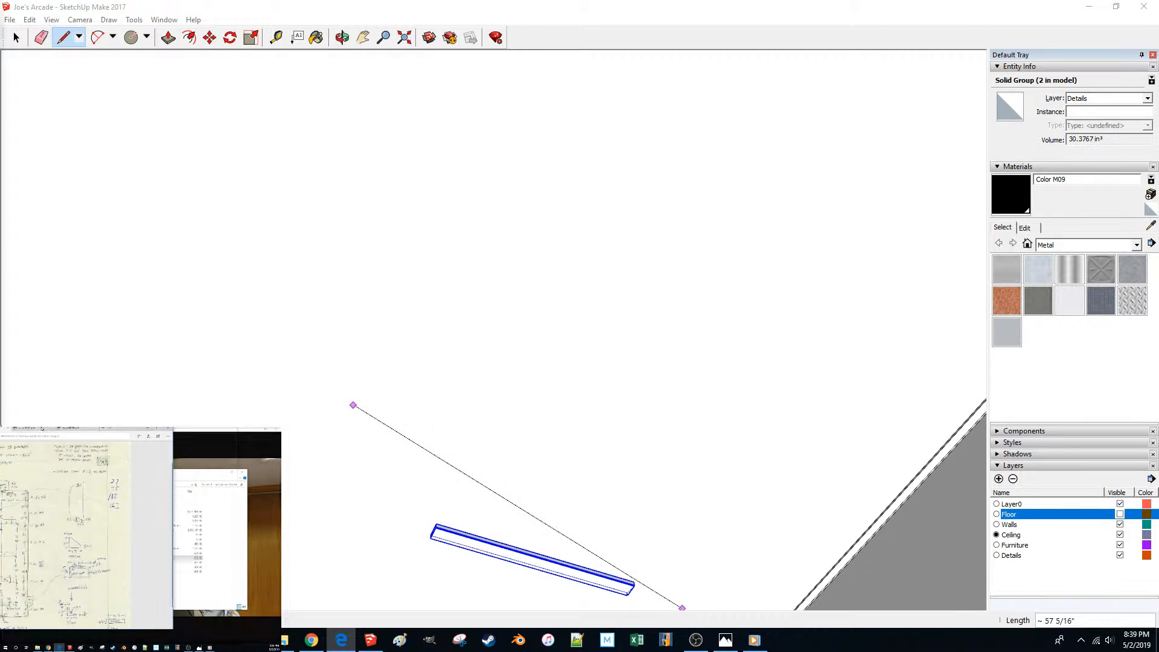
Switch back to SketchUp, close the ceiling outline into a rectangle with 11" short sides, and select the copied strip beside it.
{"action": "left_click", "coordinate": [494, 6]}
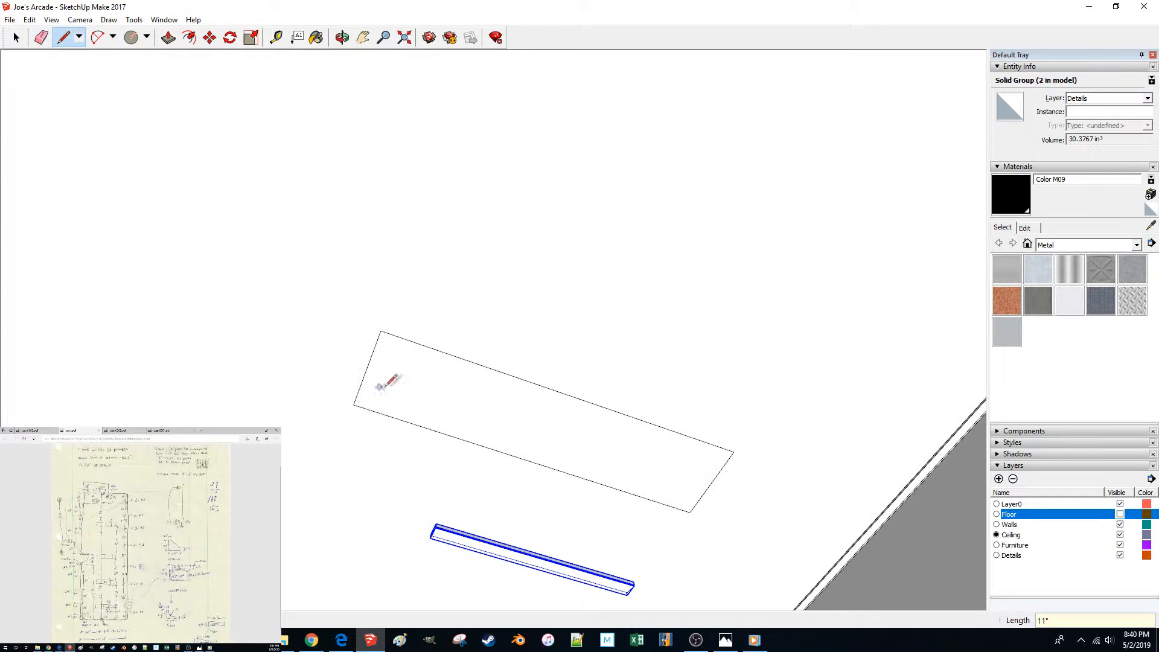
{"action": "key", "text": "space"}
{"action": "left_click", "coordinate": [390, 388]}
{"action": "middle_click_drag", "start_coordinate": [390, 389], "coordinate": [517, 427]}
{"action": "double_click", "coordinate": [517, 427]}
{"action": "left_click", "coordinate": [481, 550]}
{"action": "middle_click_drag", "start_coordinate": [478, 545], "coordinate": [532, 546]}
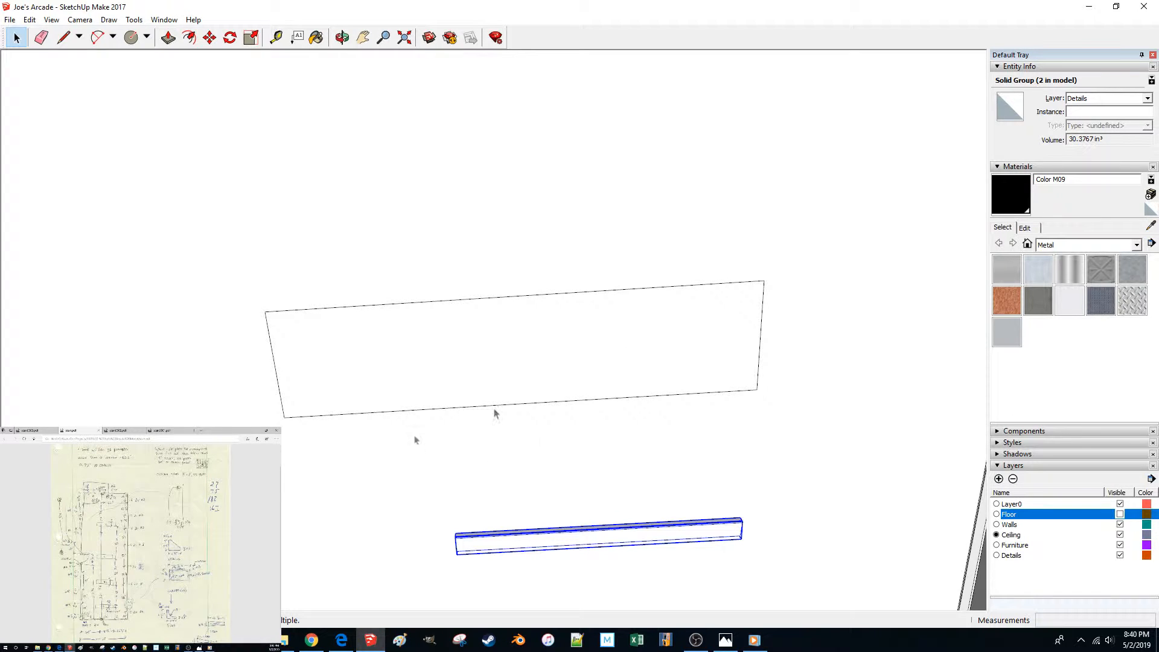
Skim the room footage in Windows Media Player for the ceiling light fixtures and switch back to SketchUp.
{"action": "mouse_move", "coordinate": [747, 646]}
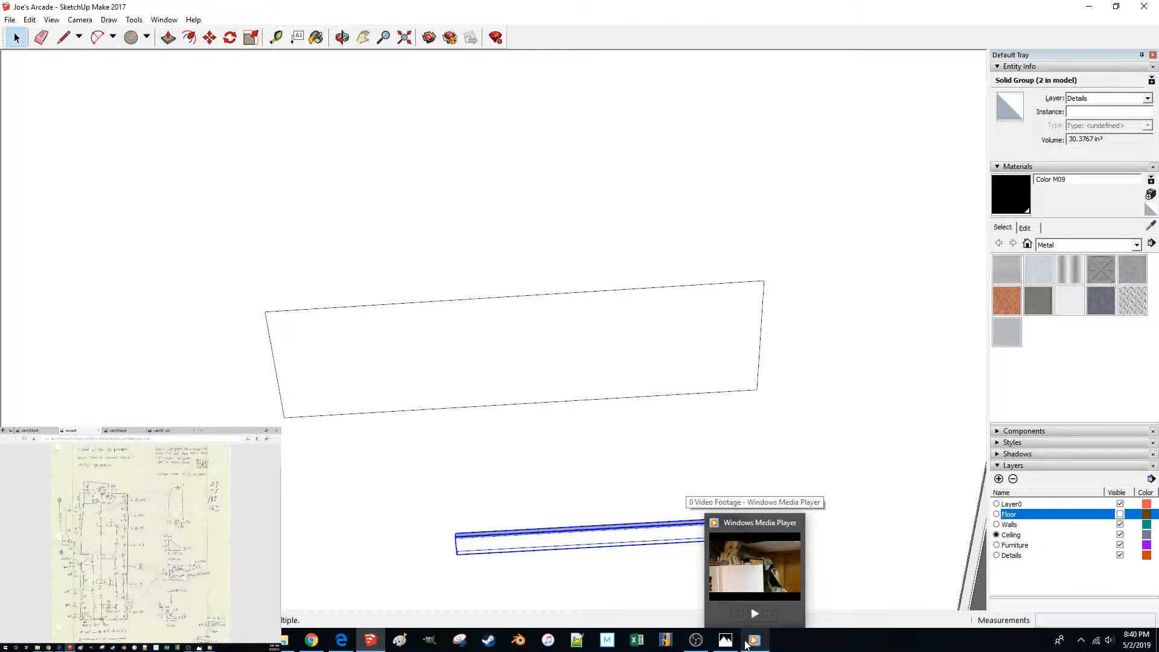
{"action": "left_click", "coordinate": [750, 574]}
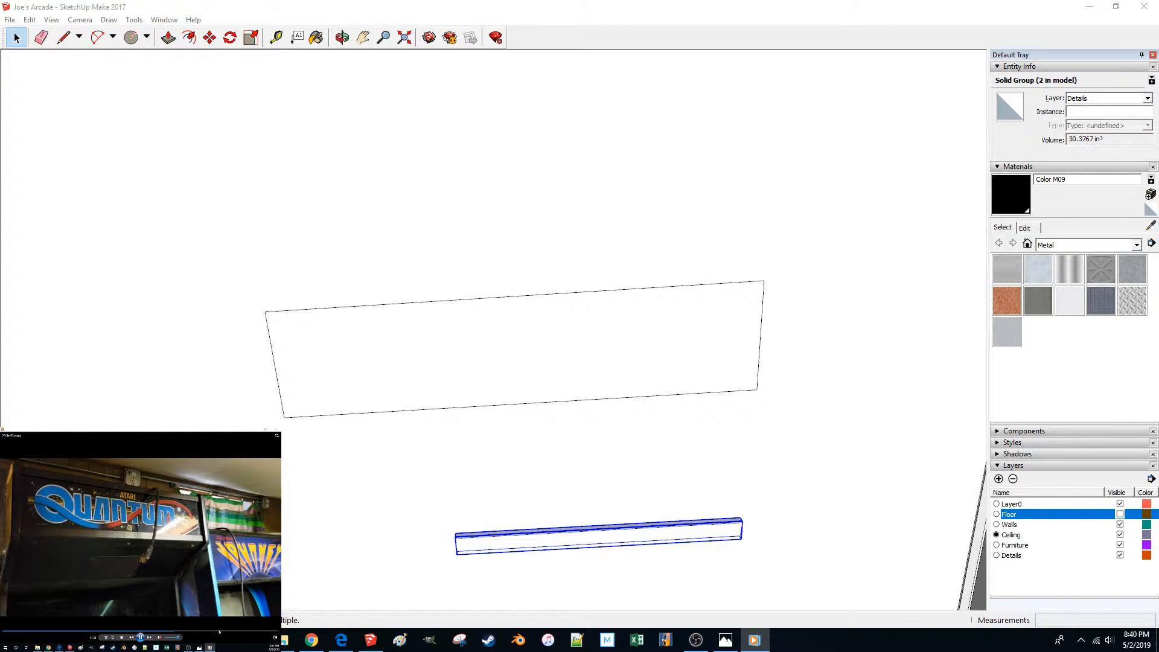
{"action": "left_click_drag", "start_coordinate": [218, 632], "coordinate": [240, 632]}
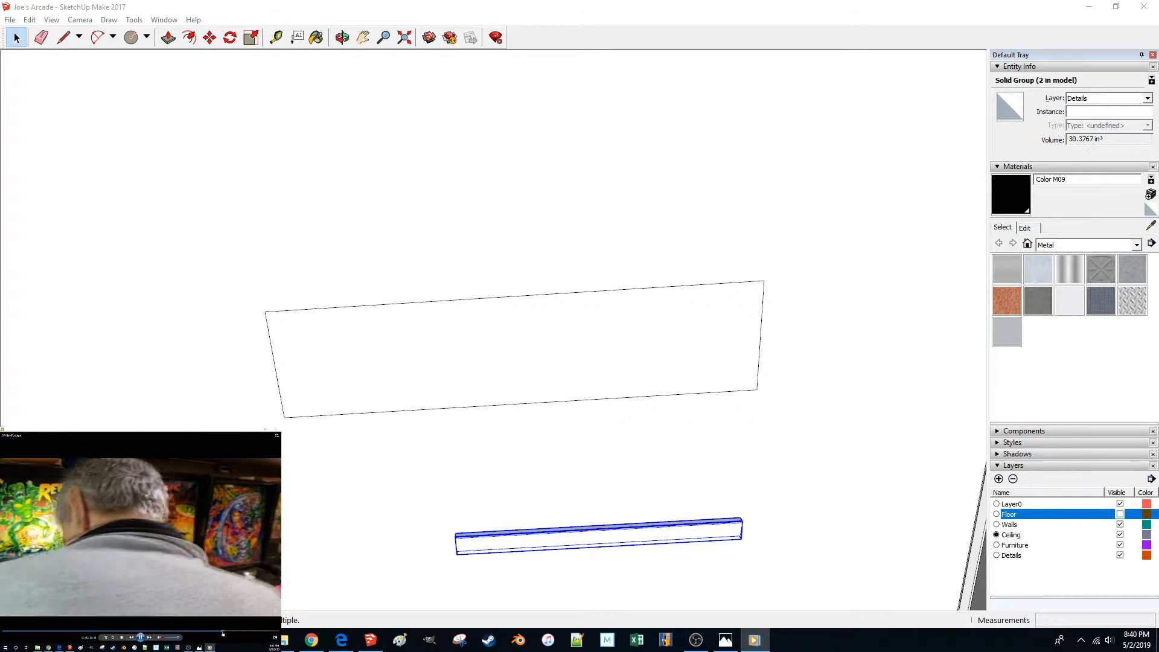
{"action": "left_click", "coordinate": [249, 633]}
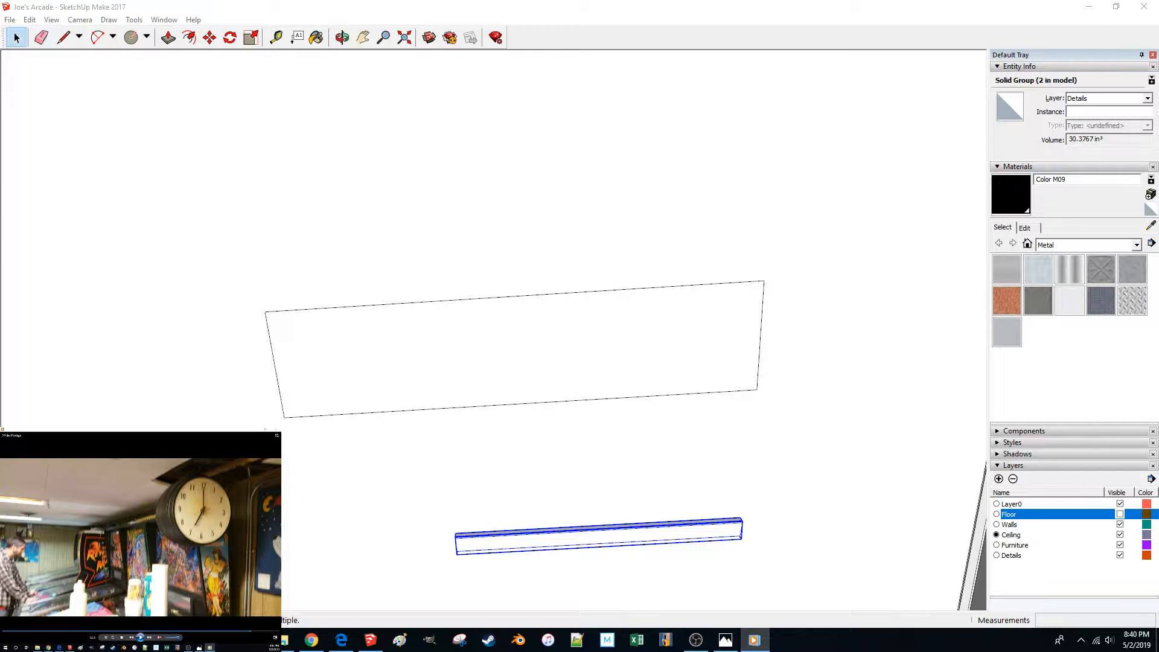
{"action": "left_click", "coordinate": [512, 5]}
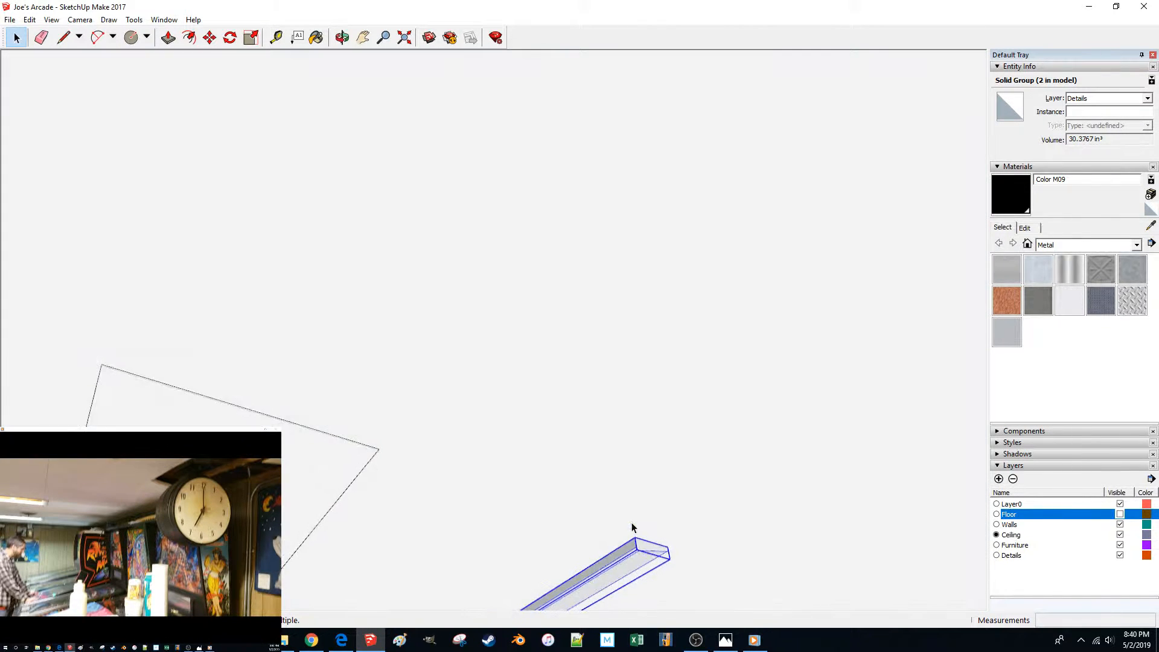
Move the strip by its end corner onto the ceiling rectangle's corner and copy it about 6 13/16" along the short edge.
{"action": "key", "text": "m"}
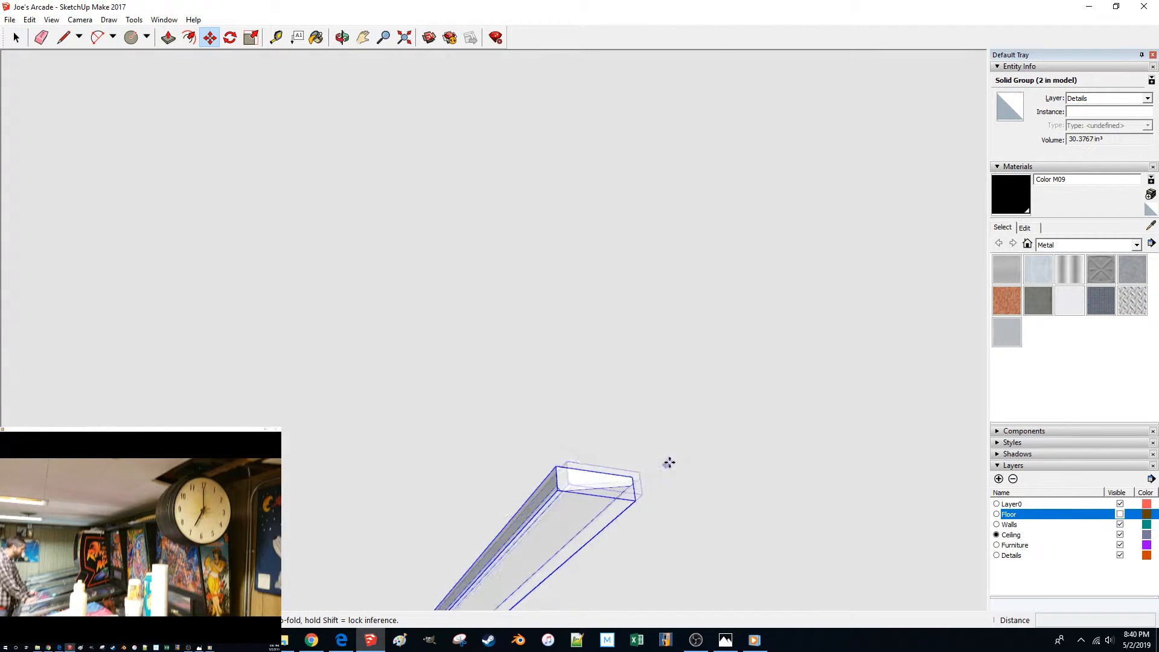
{"action": "left_click", "coordinate": [590, 501]}
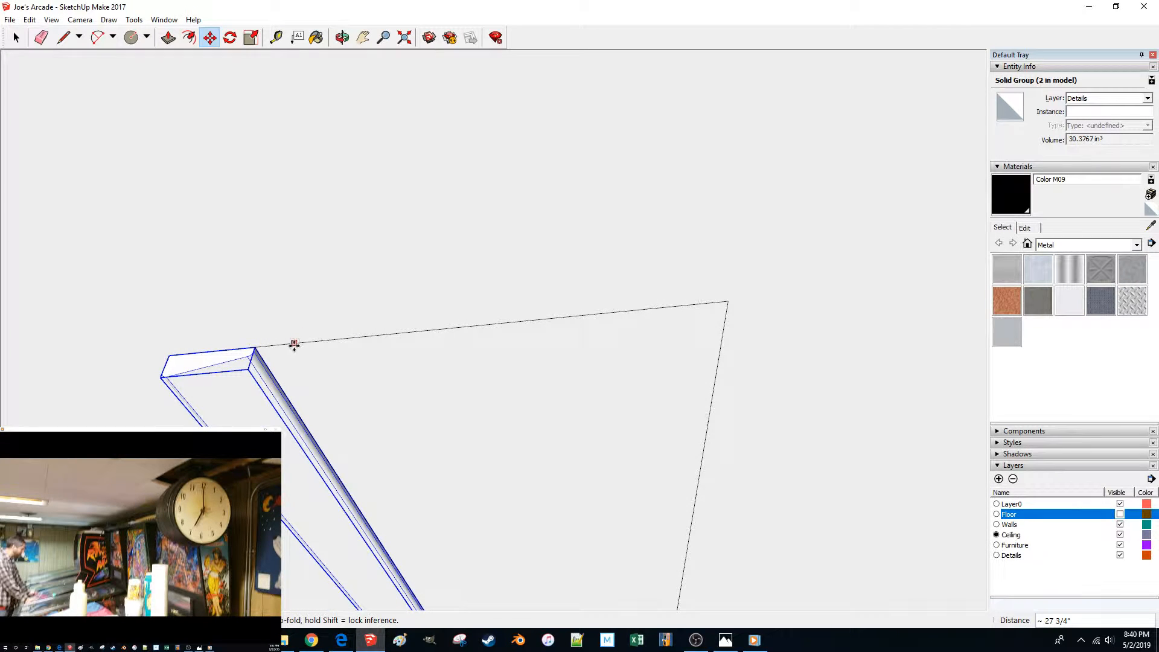
{"action": "left_click_drag", "start_coordinate": [296, 373], "coordinate": [568, 351], "text": "ctrl"}
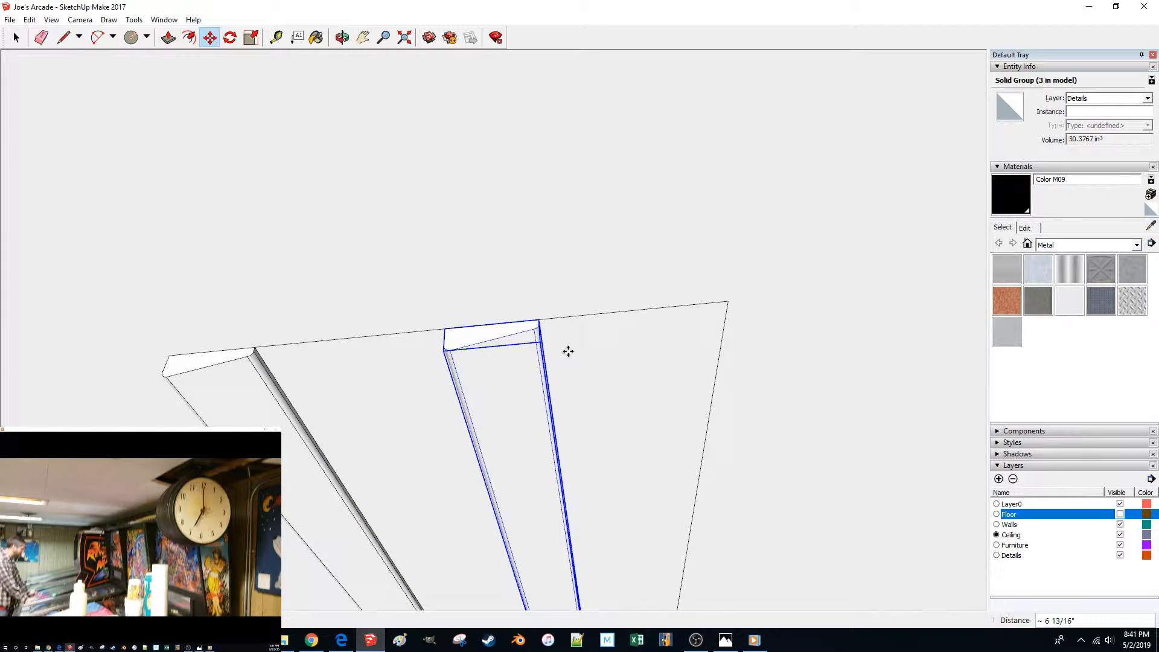
Mirror the copied strip along the red axis with Scale and move it onto the opposite corner of the rectangle's short edge.
{"action": "key", "text": "s"}
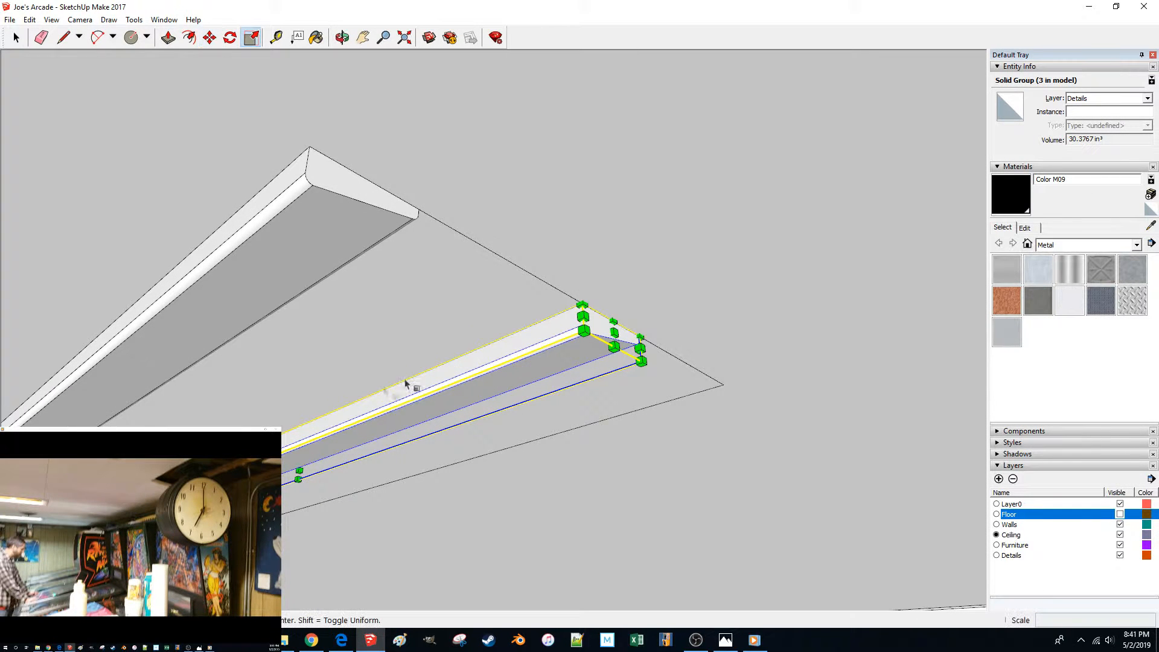
{"action": "left_click_drag", "start_coordinate": [249, 457], "coordinate": [222, 449]}
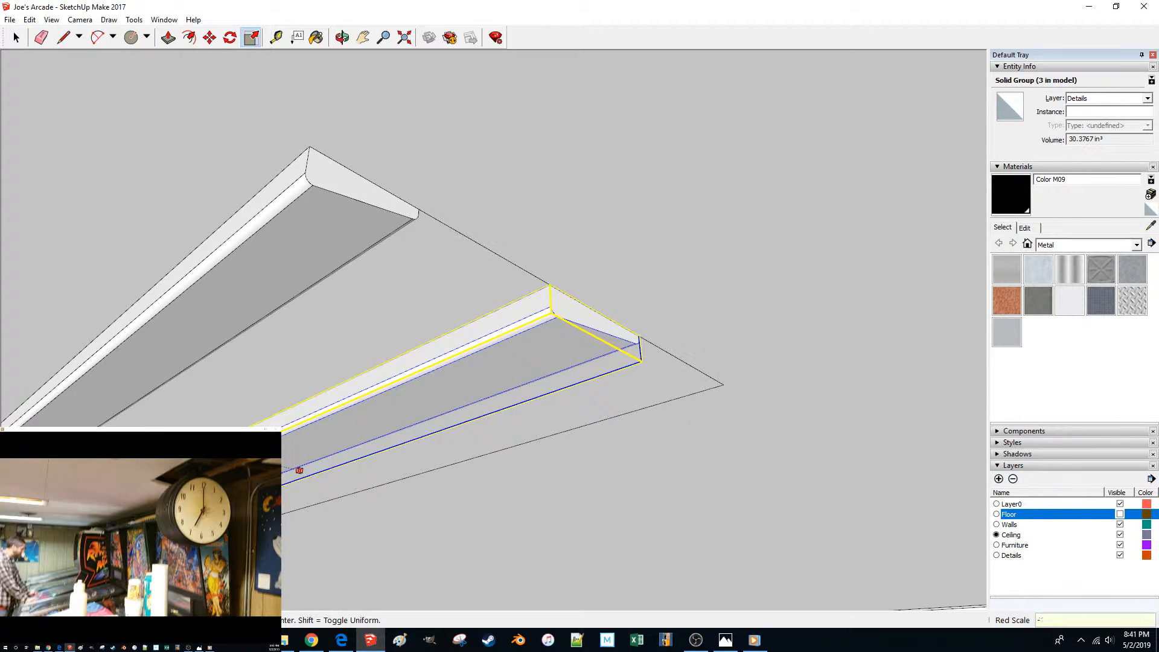
{"action": "key", "text": "Return"}
{"action": "key", "text": "m"}
{"action": "middle_click_drag", "start_coordinate": [292, 403], "coordinate": [175, 350]}
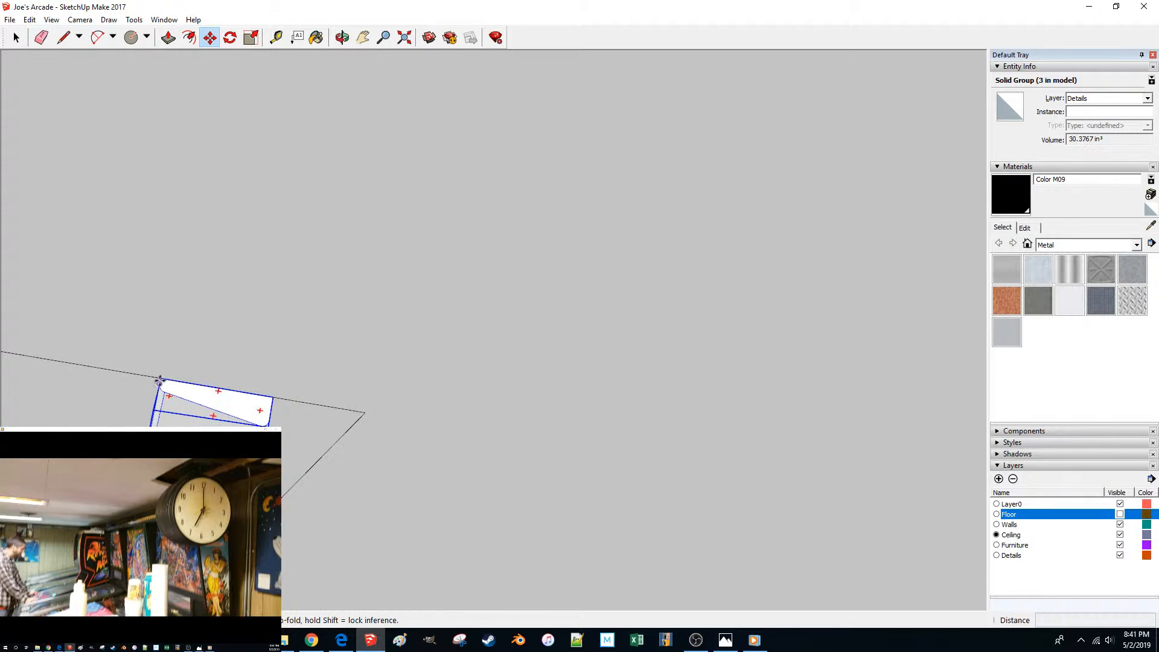
{"action": "left_click_drag", "start_coordinate": [160, 379], "coordinate": [356, 412]}
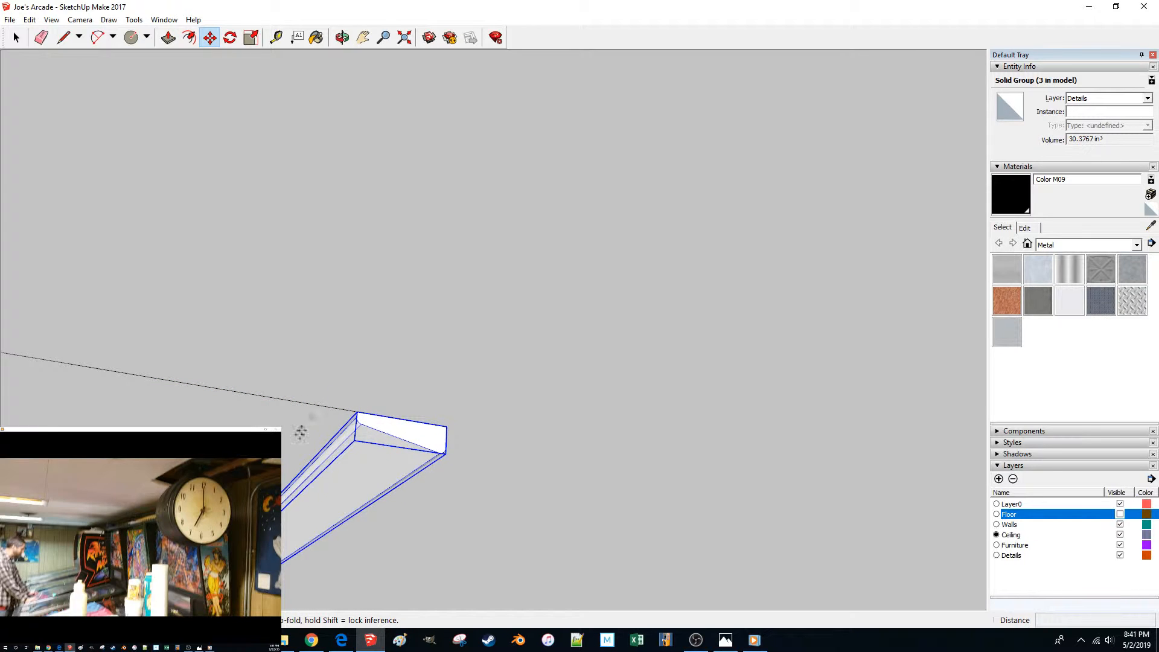
{"action": "left_click", "coordinate": [279, 453]}
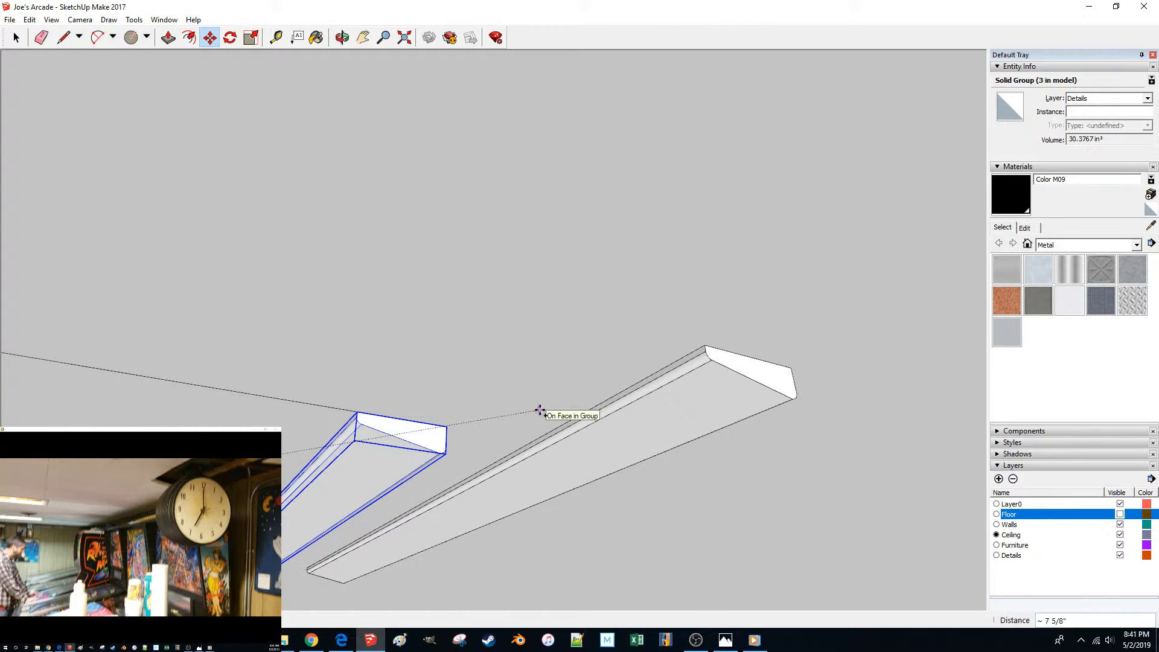
{"action": "middle_click_drag", "start_coordinate": [540, 409], "coordinate": [599, 408]}
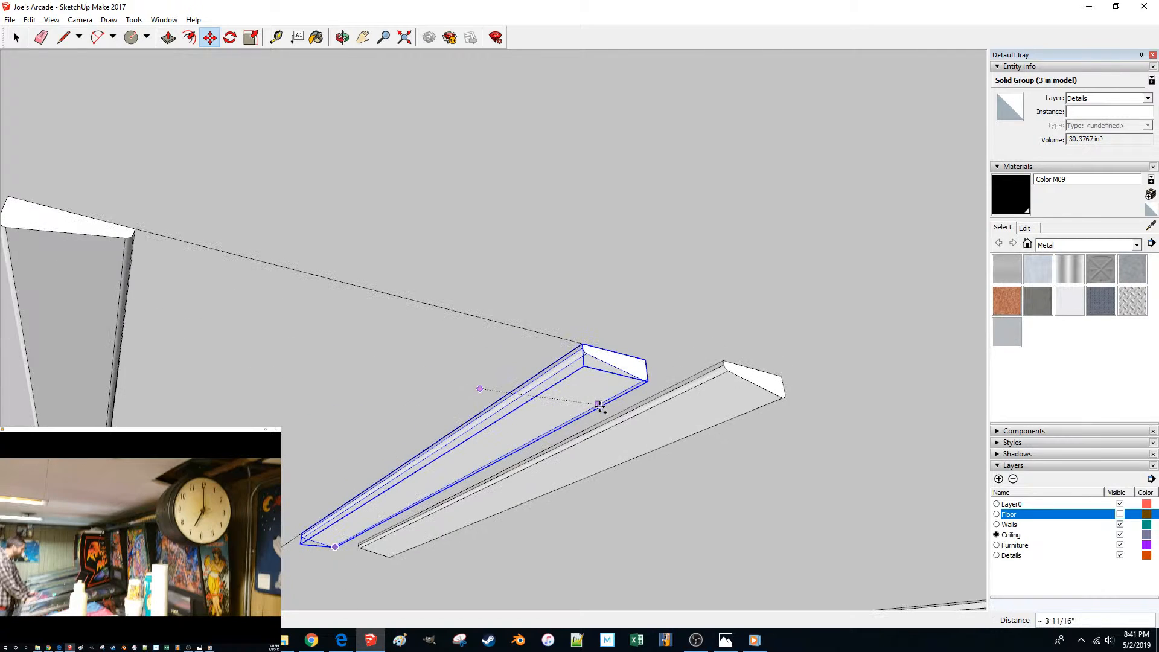
{"action": "key", "text": "Escape"}
Select both long-side strips and place a copy of the pair beside them on the ceiling.
{"action": "key", "text": "space"}
{"action": "left_click", "coordinate": [104, 338], "text": "ctrl"}
{"action": "key", "text": "m"}
{"action": "key", "text": "ctrl"}
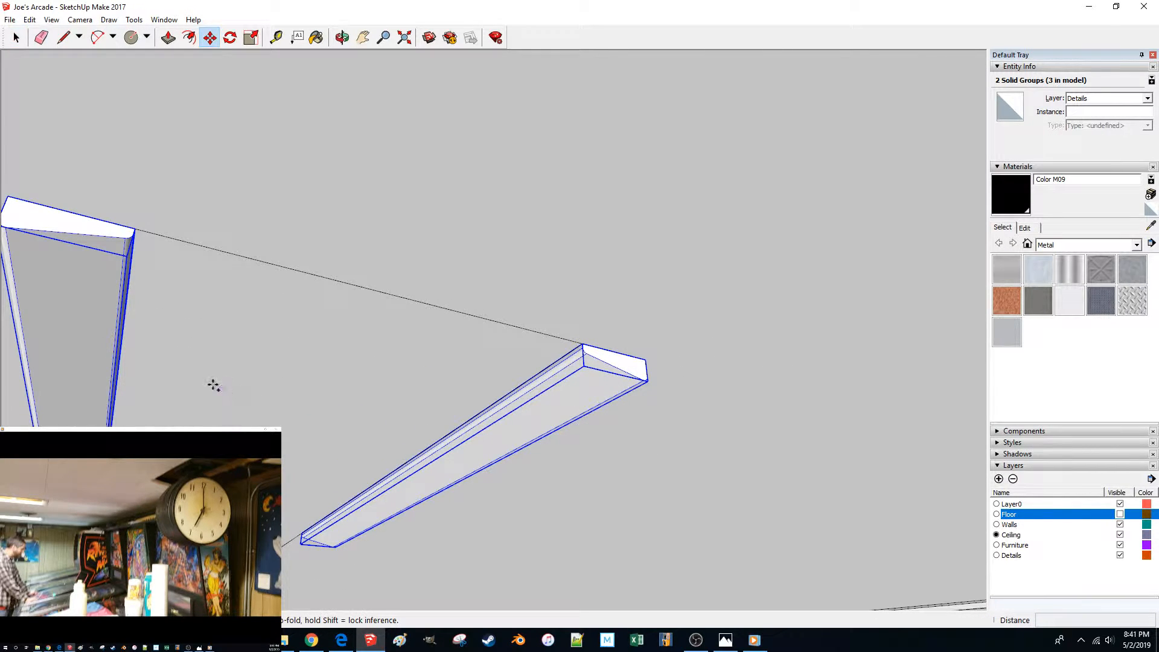
{"action": "left_click", "coordinate": [220, 382]}
{"action": "left_click", "coordinate": [370, 432]}
Rotate the copied pair of strips 90 degrees in the ceiling plane.
{"action": "key", "text": "q"}
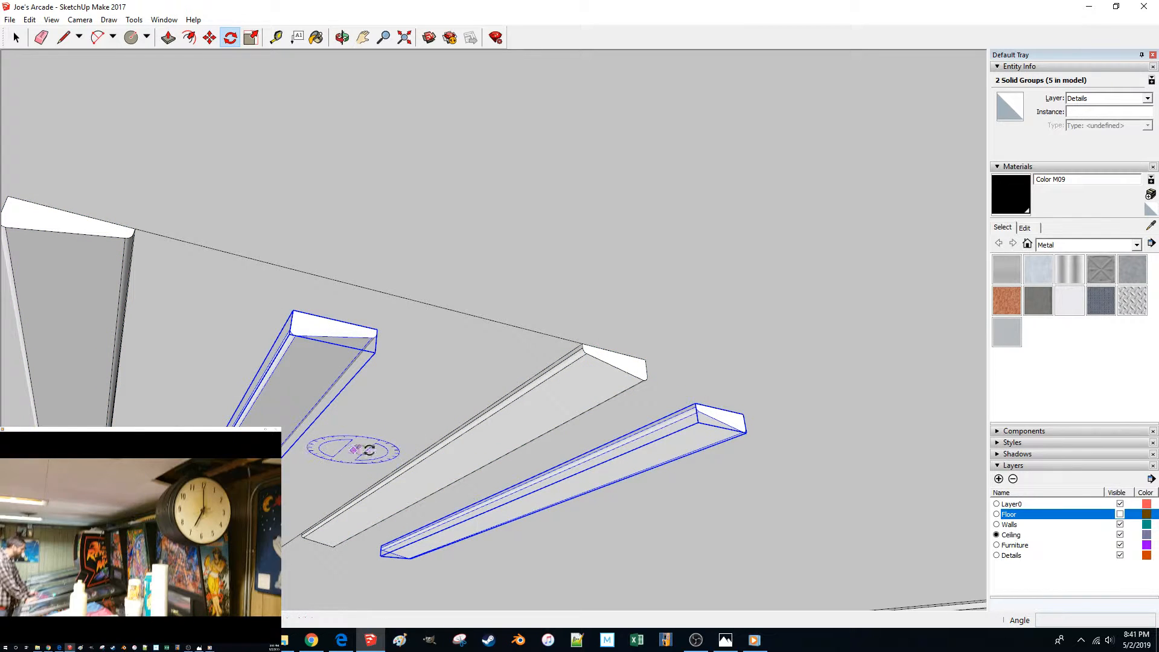
{"action": "left_click", "coordinate": [371, 452]}
{"action": "type", "text": "90"}
{"action": "key", "text": "Return"}
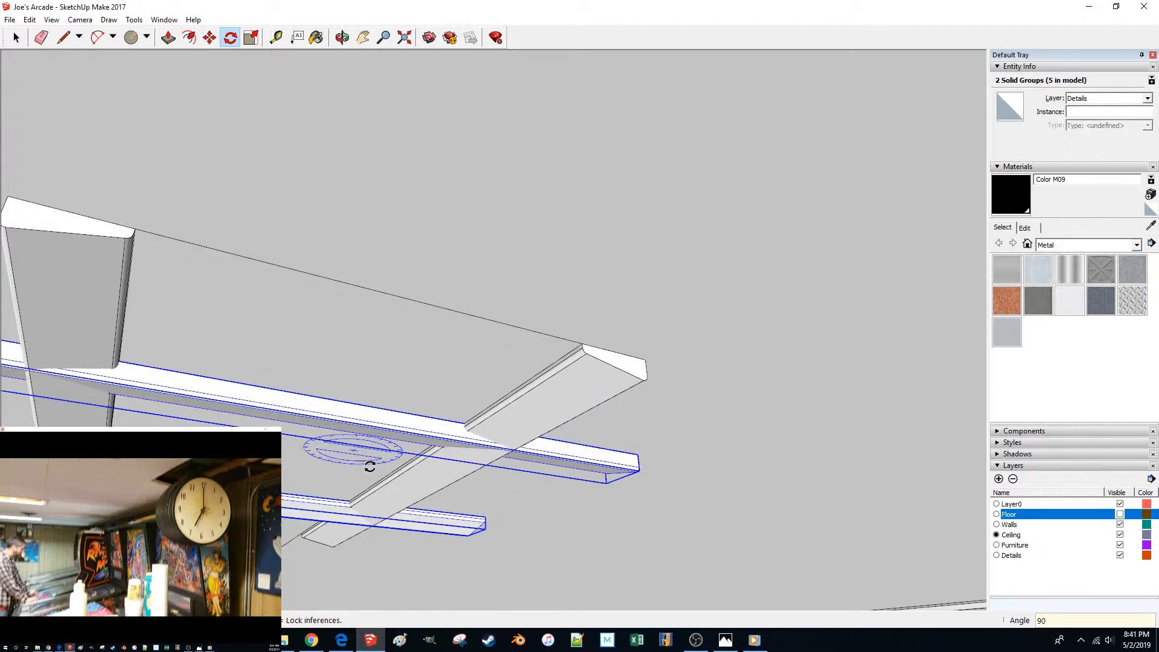
Move one of the rotated strips by its end corner to the rectangle's short end.
{"action": "middle_click_drag", "start_coordinate": [486, 465], "coordinate": [159, 284]}
{"action": "key", "text": "m"}
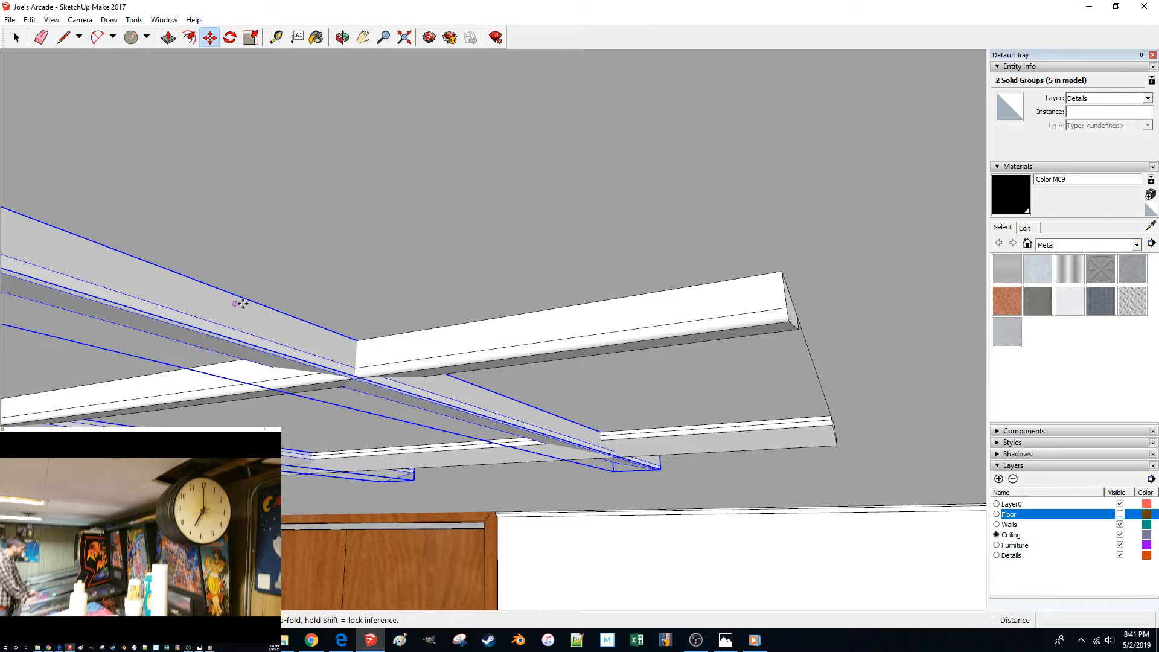
{"action": "middle_click_drag", "start_coordinate": [241, 303], "coordinate": [315, 271]}
{"action": "key", "text": "space"}
{"action": "left_click", "coordinate": [449, 243]}
{"action": "key", "text": "m"}
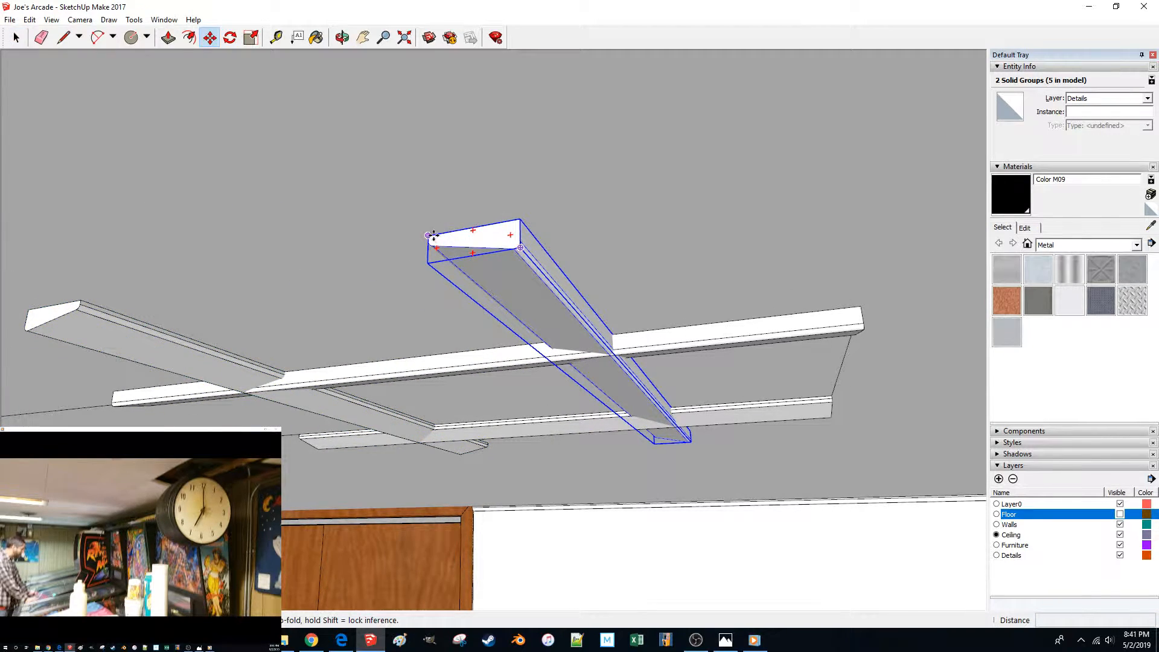
{"action": "left_click", "coordinate": [428, 236]}
{"action": "scroll", "coordinate": [442, 243], "scroll_direction": "up", "scroll_amount": 1}
{"action": "middle_click_drag", "start_coordinate": [445, 242], "coordinate": [345, 257], "text": "shift"}
{"action": "scroll", "coordinate": [344, 257], "scroll_direction": "up", "scroll_amount": 3}
{"action": "scroll", "coordinate": [344, 257], "scroll_direction": "down", "scroll_amount": 3}
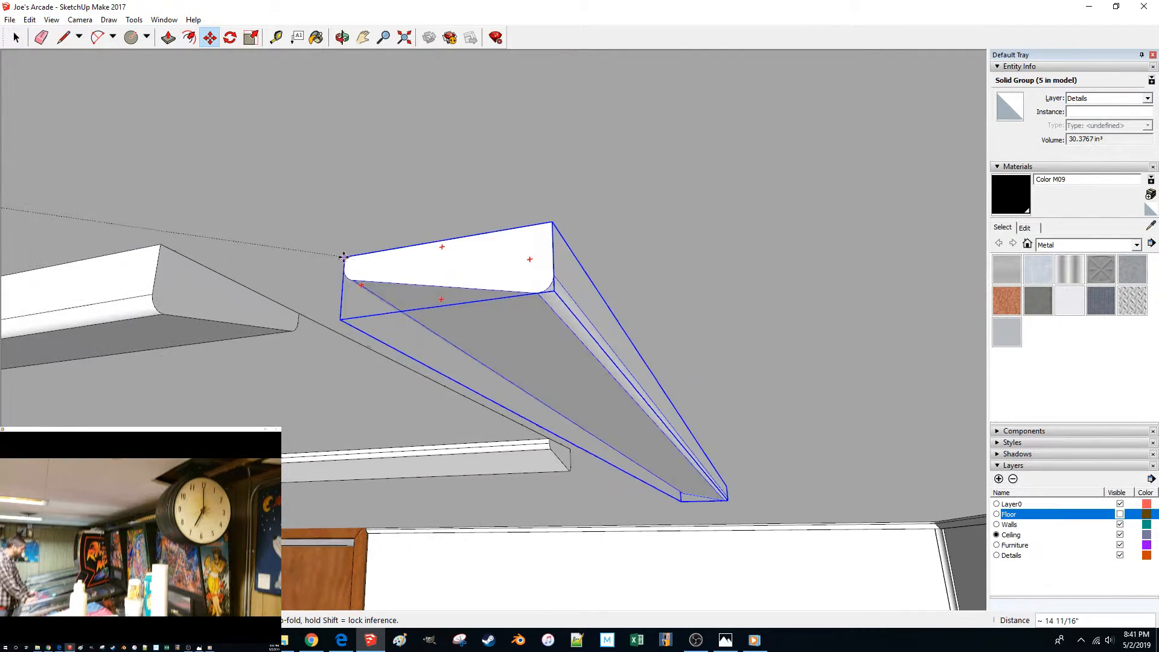
{"action": "middle_click_drag", "start_coordinate": [194, 266], "coordinate": [458, 284]}
Move the other rotated strip by its end corner onto the corner at the rectangle's opposite short end.
{"action": "key", "text": "space"}
{"action": "left_click", "coordinate": [525, 254]}
{"action": "middle_click_drag", "start_coordinate": [526, 259], "coordinate": [465, 287]}
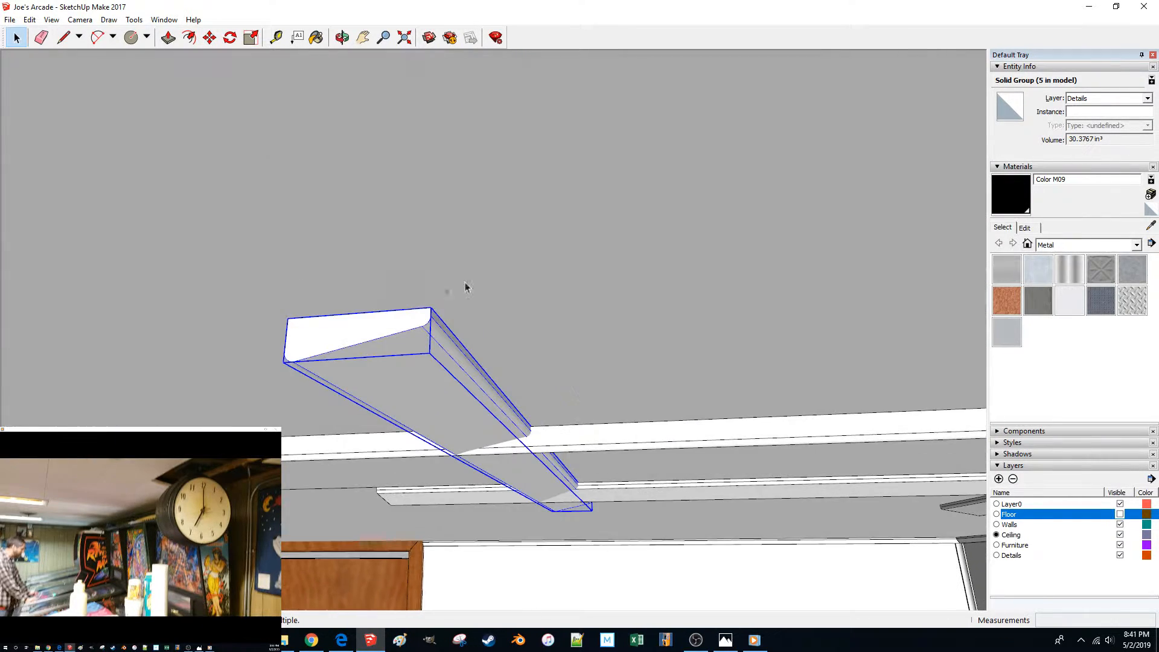
{"action": "key", "text": "m"}
{"action": "left_click", "coordinate": [430, 307]}
{"action": "middle_click_drag", "start_coordinate": [293, 416], "coordinate": [353, 374]}
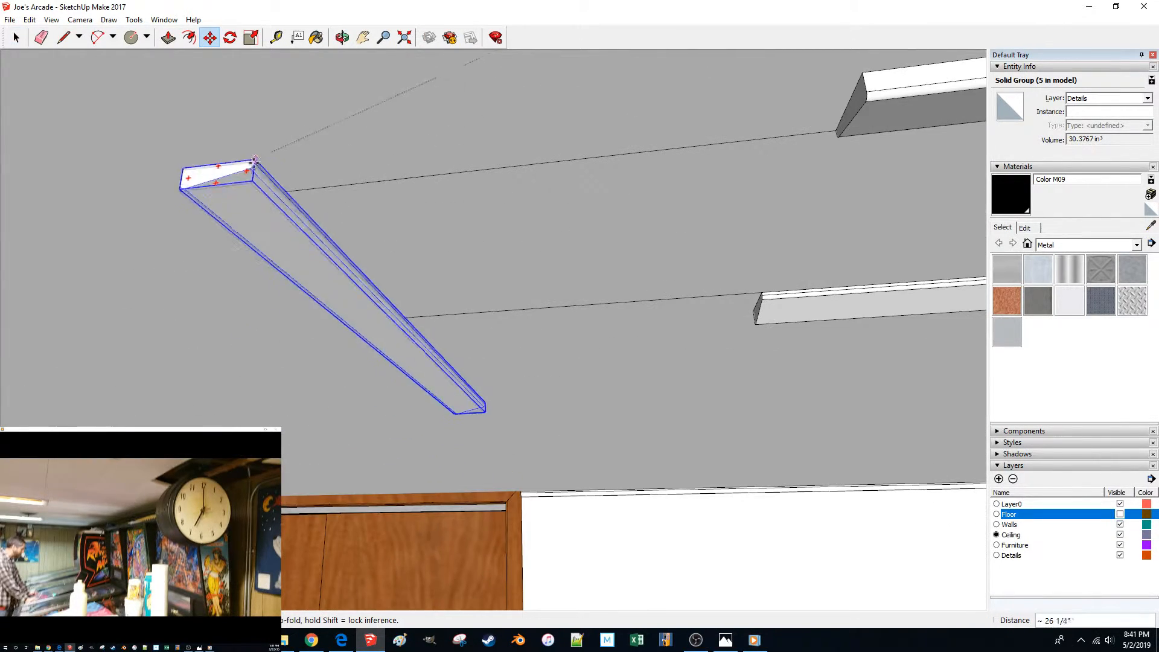
{"action": "left_click", "coordinate": [235, 198]}
Push/pull the end strip's faces to the long strips' outer edges, extending one end about 2 3/16" and shortening the other about 16 11/16".
{"action": "key", "text": "space"}
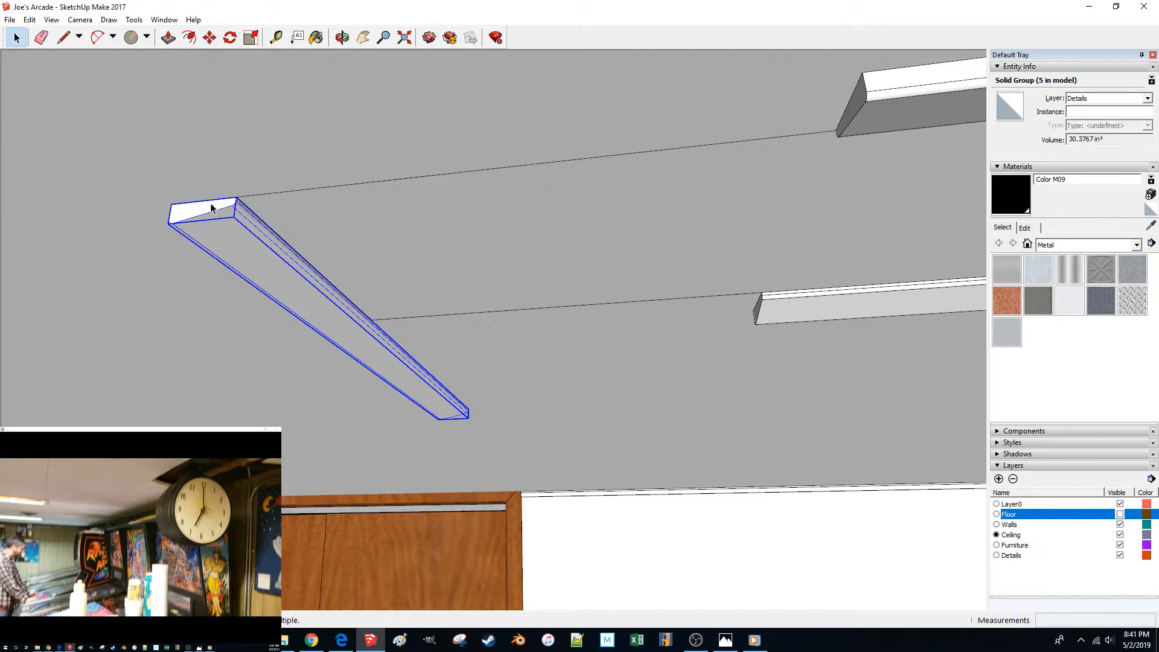
{"action": "double_click", "coordinate": [206, 210]}
{"action": "left_click", "coordinate": [193, 211]}
{"action": "middle_click_drag", "start_coordinate": [217, 217], "coordinate": [282, 235]}
{"action": "left_click", "coordinate": [884, 187]}
{"action": "middle_click_drag", "start_coordinate": [784, 252], "coordinate": [523, 323]}
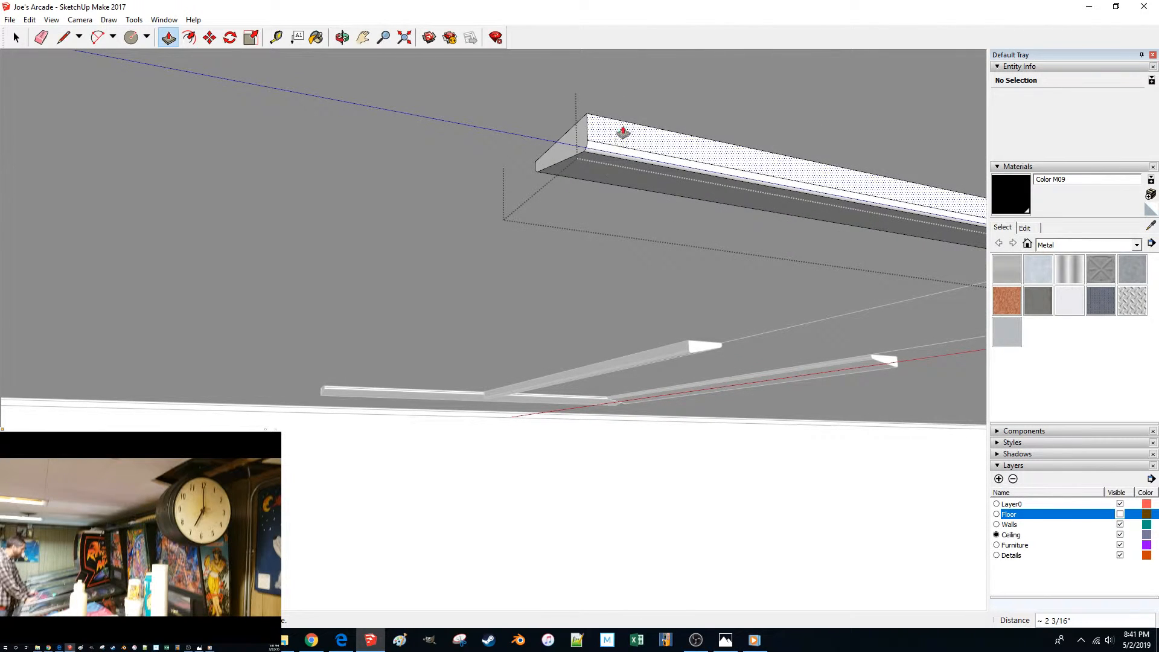
{"action": "left_click", "coordinate": [574, 137]}
{"action": "left_click", "coordinate": [644, 355]}
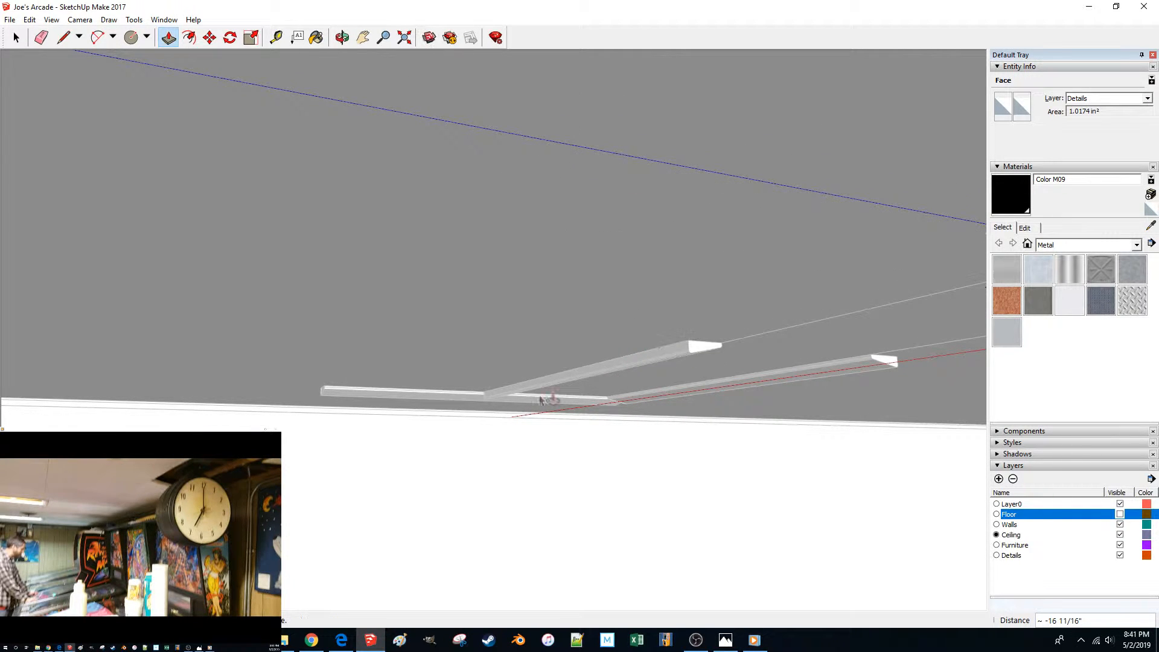
Extend one long strip about 18 3/4" to the far end strip and lengthen its other end to the adjacent end strip's outer edge.
{"action": "middle_click_drag", "start_coordinate": [554, 396], "coordinate": [517, 396], "text": "shift"}
{"action": "key", "text": "space"}
{"action": "double_click", "coordinate": [590, 360]}
{"action": "key", "text": "p"}
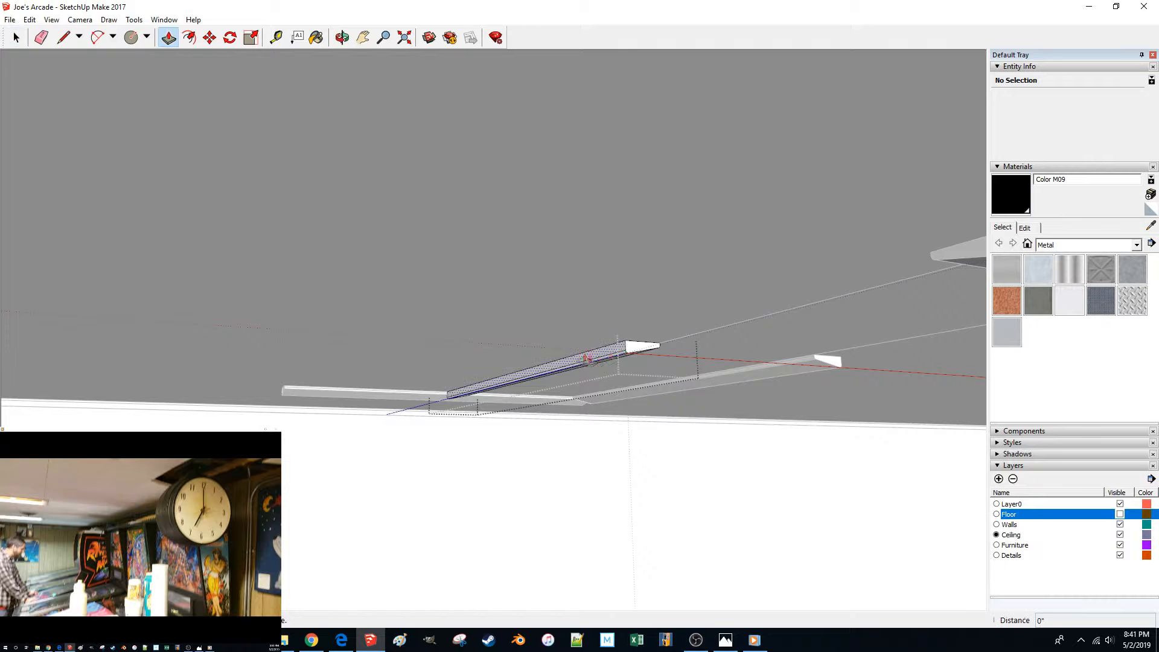
{"action": "left_click", "coordinate": [634, 349]}
{"action": "middle_click_drag", "start_coordinate": [634, 348], "coordinate": [629, 351]}
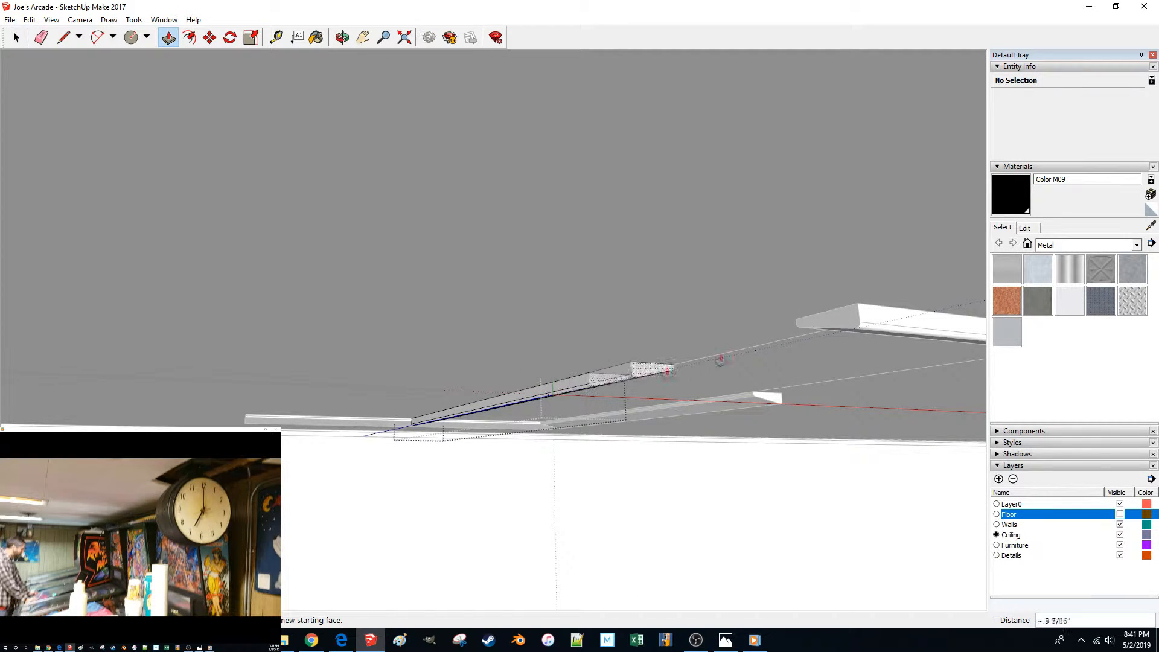
{"action": "left_click", "coordinate": [935, 331]}
{"action": "middle_click_drag", "start_coordinate": [935, 331], "coordinate": [876, 102]}
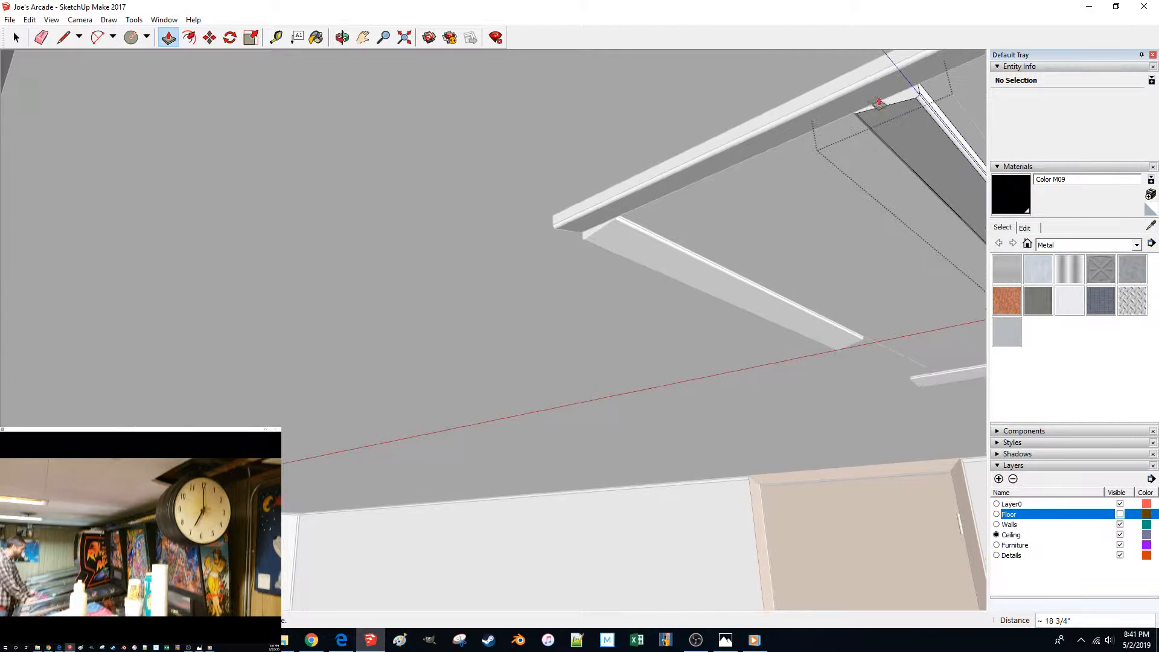
{"action": "left_click", "coordinate": [890, 102]}
{"action": "key", "text": "space"}
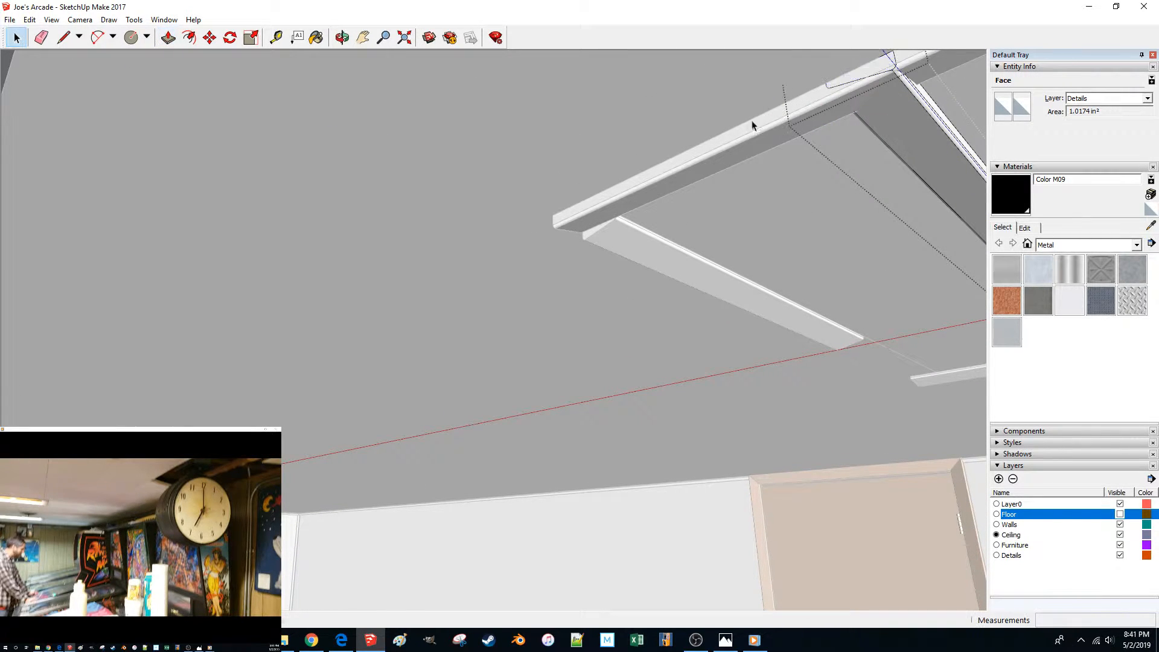
Push/pull the remaining end strip's end faces to line up with the outer edges of the two long strips.
{"action": "middle_click_drag", "start_coordinate": [751, 126], "coordinate": [531, 160]}
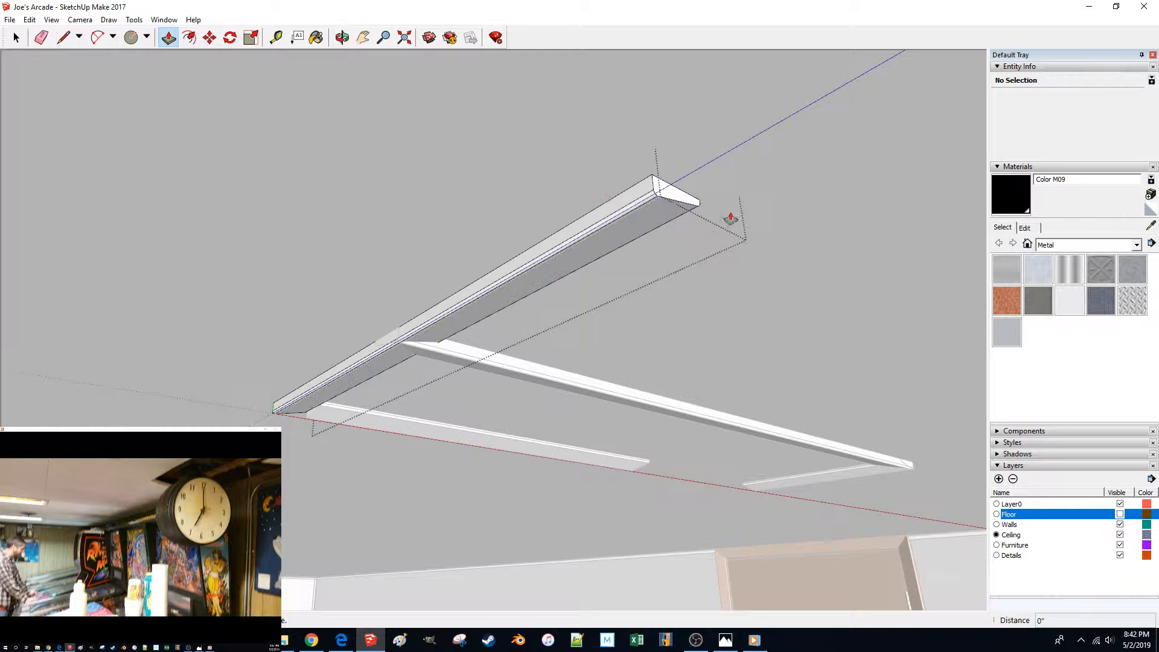
{"action": "left_click_drag", "start_coordinate": [669, 188], "coordinate": [554, 376]}
{"action": "middle_click_drag", "start_coordinate": [554, 375], "coordinate": [598, 201]}
{"action": "left_click", "coordinate": [589, 177]}
{"action": "left_click", "coordinate": [590, 174]}
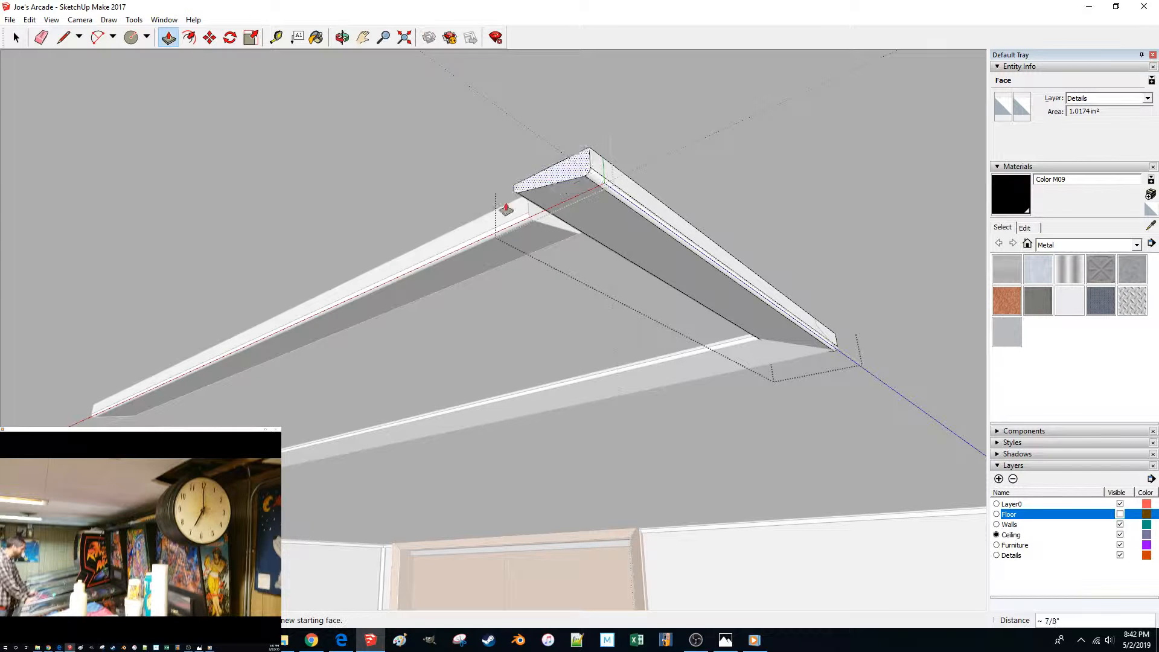
Extend the second long strip about 2 3/16" at one end and about 18 13/16" at the other to the end strips' outer edges.
{"action": "key", "text": "space"}
{"action": "double_click", "coordinate": [476, 227]}
{"action": "key", "text": "p"}
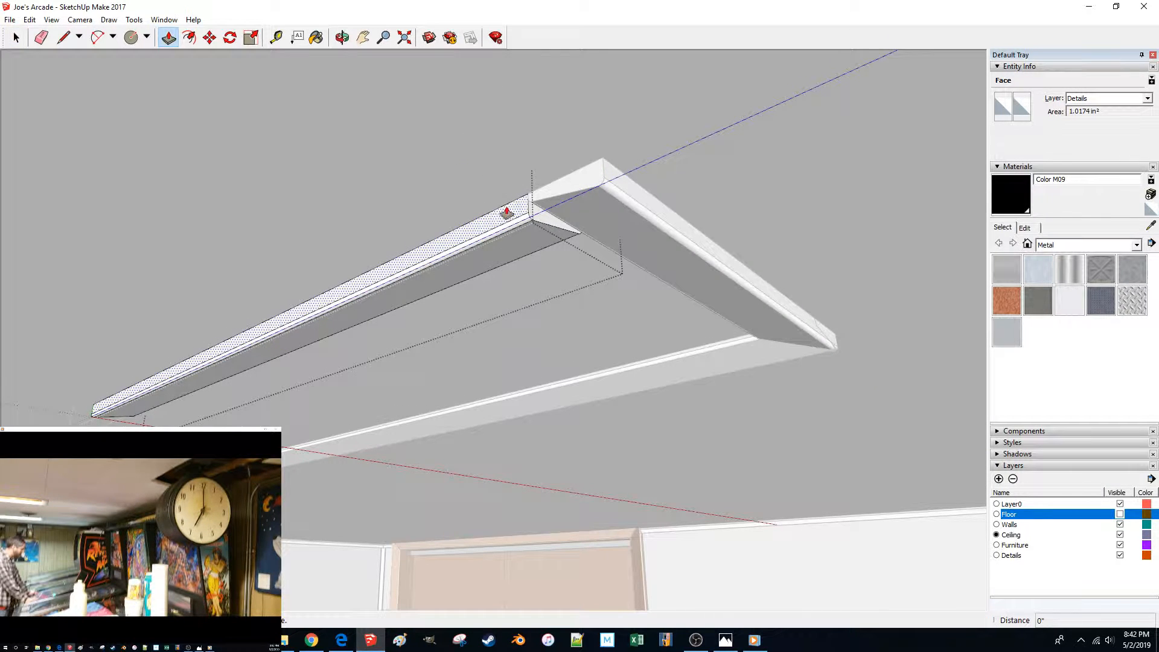
{"action": "left_click", "coordinate": [536, 214]}
{"action": "scroll", "coordinate": [676, 233], "scroll_direction": "up", "scroll_amount": 8}
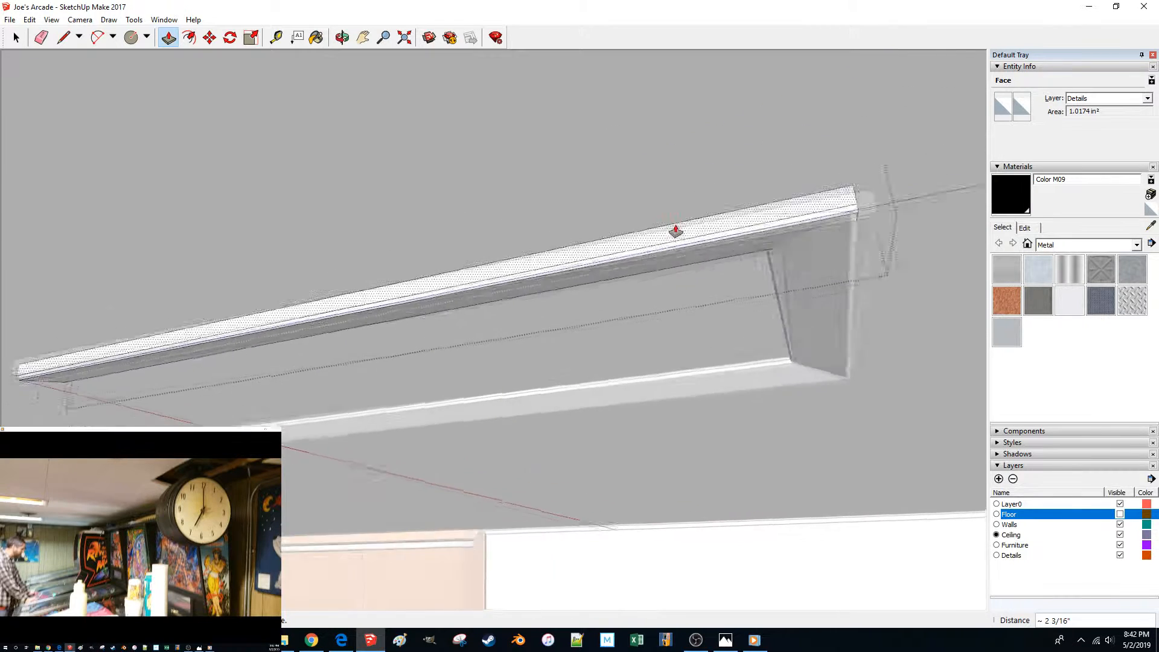
{"action": "left_click", "coordinate": [819, 294]}
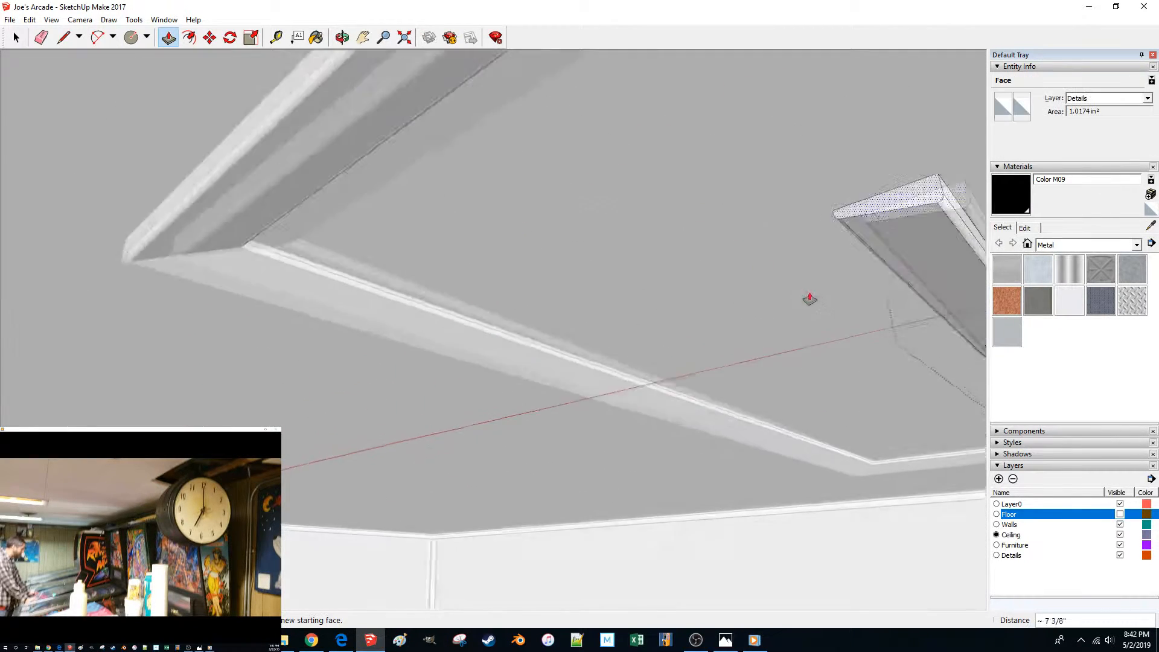
{"action": "scroll", "coordinate": [483, 181], "scroll_direction": "down", "scroll_amount": 2}
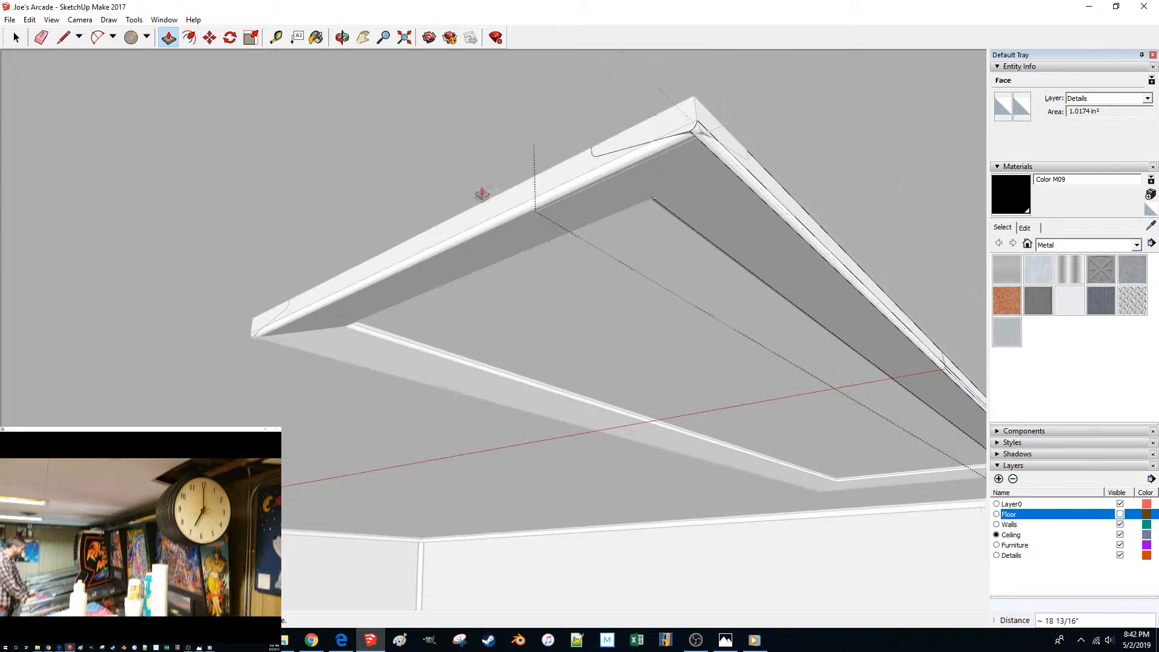
{"action": "left_click", "coordinate": [482, 188]}
{"action": "key", "text": "space"}
{"action": "left_click", "coordinate": [491, 220]}
Delete the rectangle face and its bounding edges inside the light fixture frame.
{"action": "scroll", "coordinate": [491, 219], "scroll_direction": "down", "scroll_amount": 3}
{"action": "middle_click_drag", "start_coordinate": [490, 217], "coordinate": [545, 160]}
{"action": "double_click", "coordinate": [546, 211]}
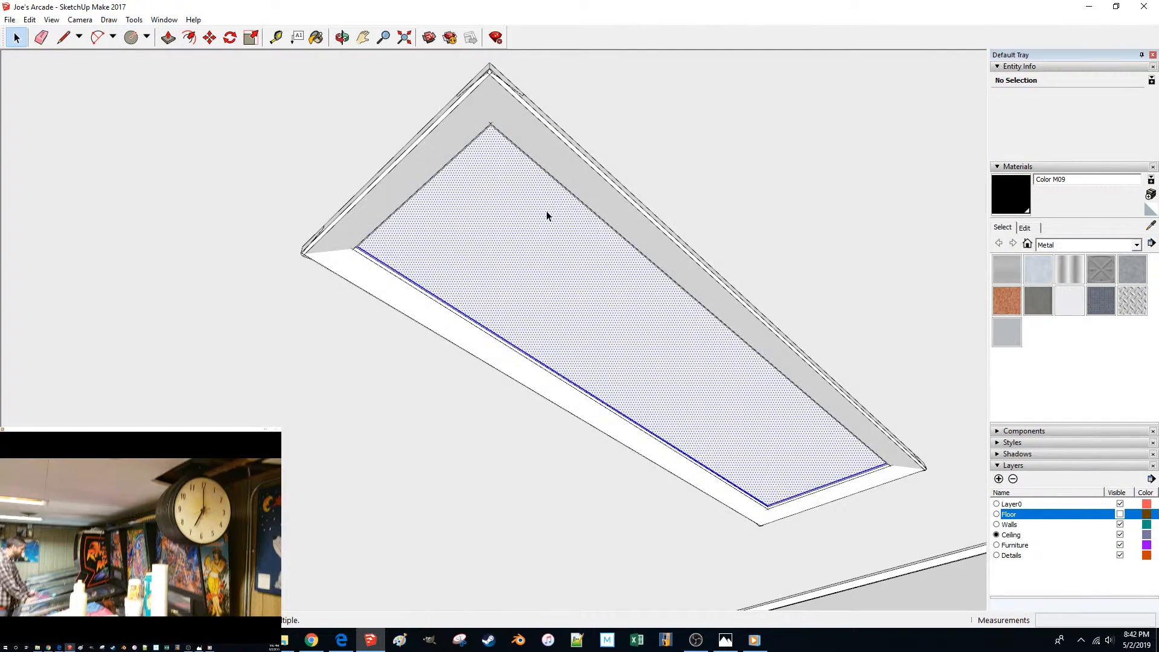
{"action": "key", "text": "Delete"}
Select all four trim strip groups of the light frame and explode them into loose geometry.
{"action": "middle_click_drag", "start_coordinate": [510, 237], "coordinate": [488, 238]}
{"action": "left_click", "coordinate": [513, 230]}
{"action": "left_click", "coordinate": [351, 187], "text": "shift"}
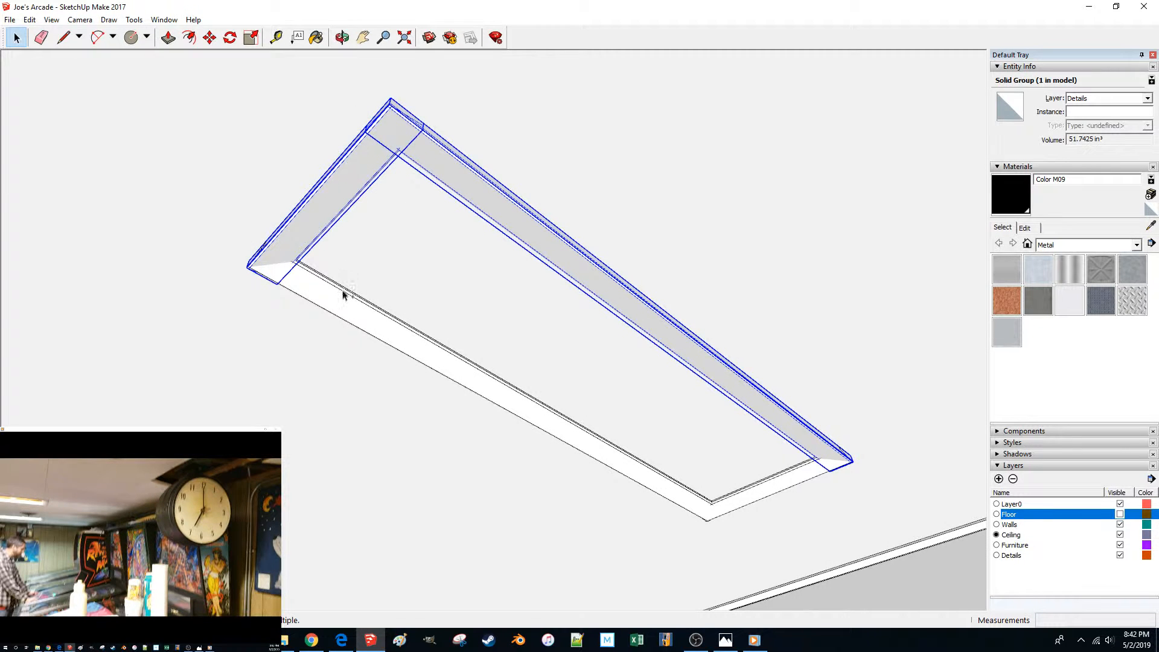
{"action": "left_click", "coordinate": [510, 397], "text": "shift"}
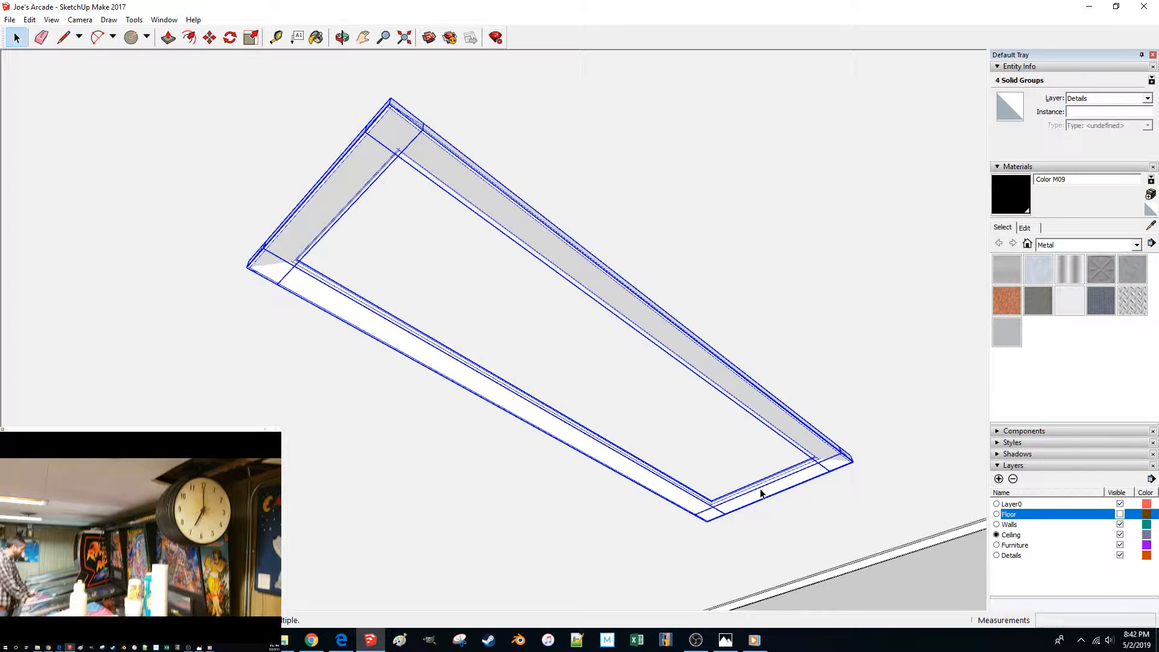
{"action": "mouse_move", "coordinate": [582, 363]}
{"action": "middle_mouse_down"}
{"action": "mouse_move", "coordinate": [569, 349]}
{"action": "mouse_move", "coordinate": [441, 320]}
{"action": "middle_mouse_up"}
{"action": "right_click", "coordinate": [440, 319]}
{"action": "left_click", "coordinate": [470, 383]}
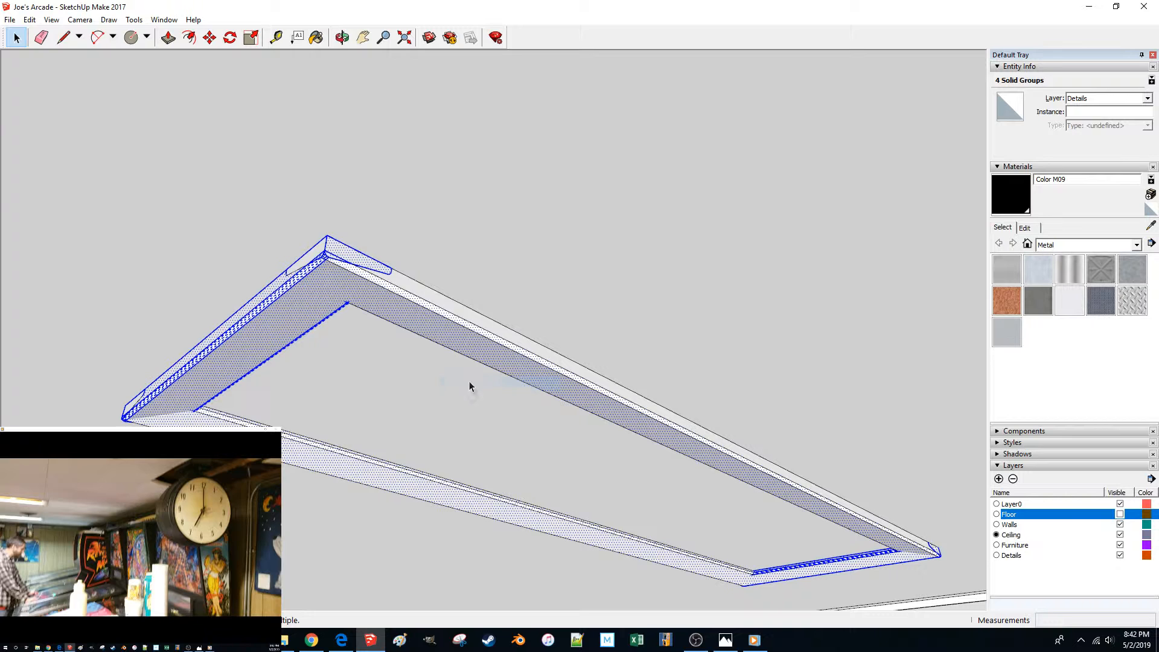
Select all the connected frame geometry and intersect its faces to create edges where the strips overlap.
{"action": "triple_click", "coordinate": [418, 309]}
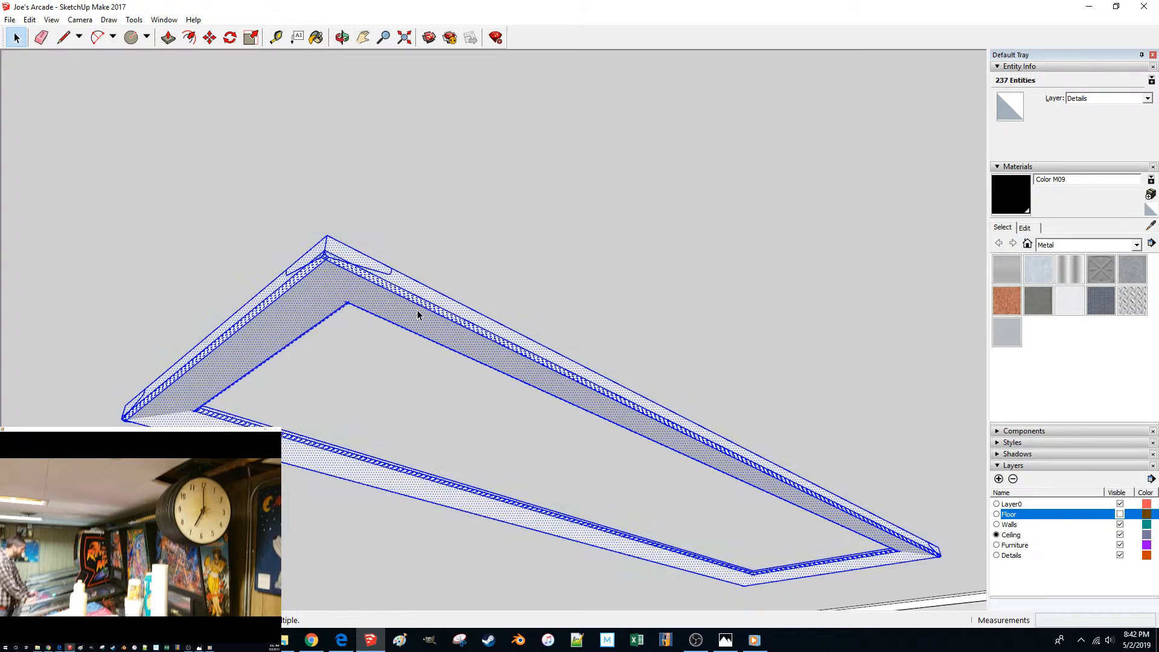
{"action": "right_click", "coordinate": [418, 317]}
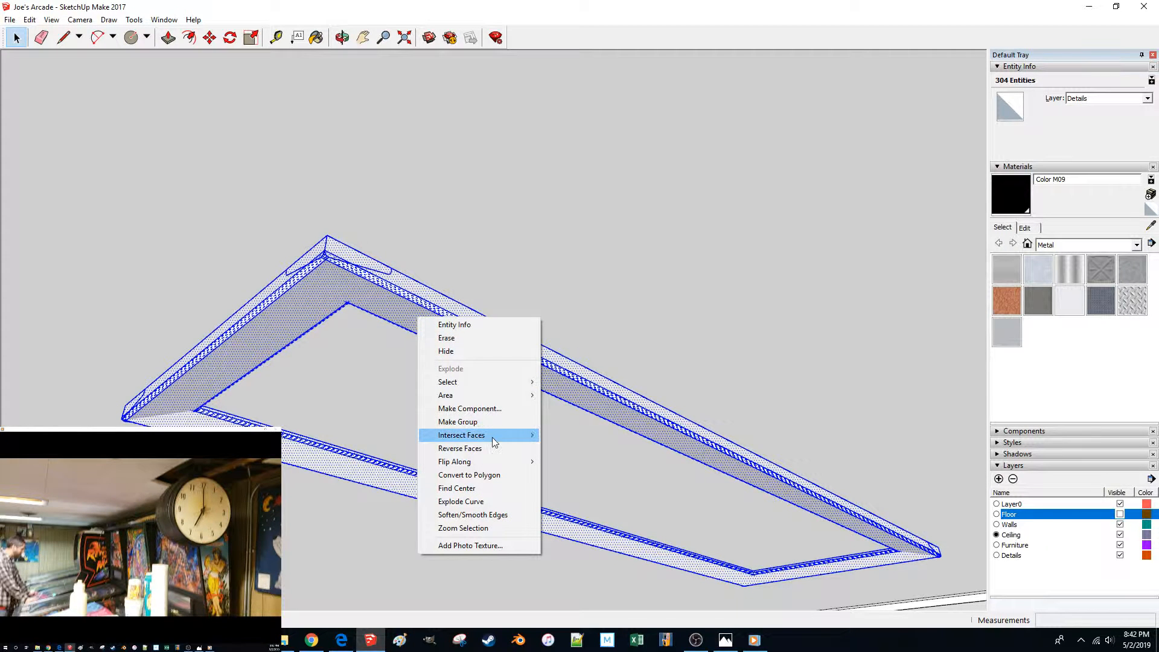
{"action": "mouse_move", "coordinate": [498, 435]}
{"action": "left_click", "coordinate": [562, 435]}
Delete the excess curved profile edge at the frame's outer corner.
{"action": "middle_click_drag", "start_coordinate": [375, 279], "coordinate": [439, 480]}
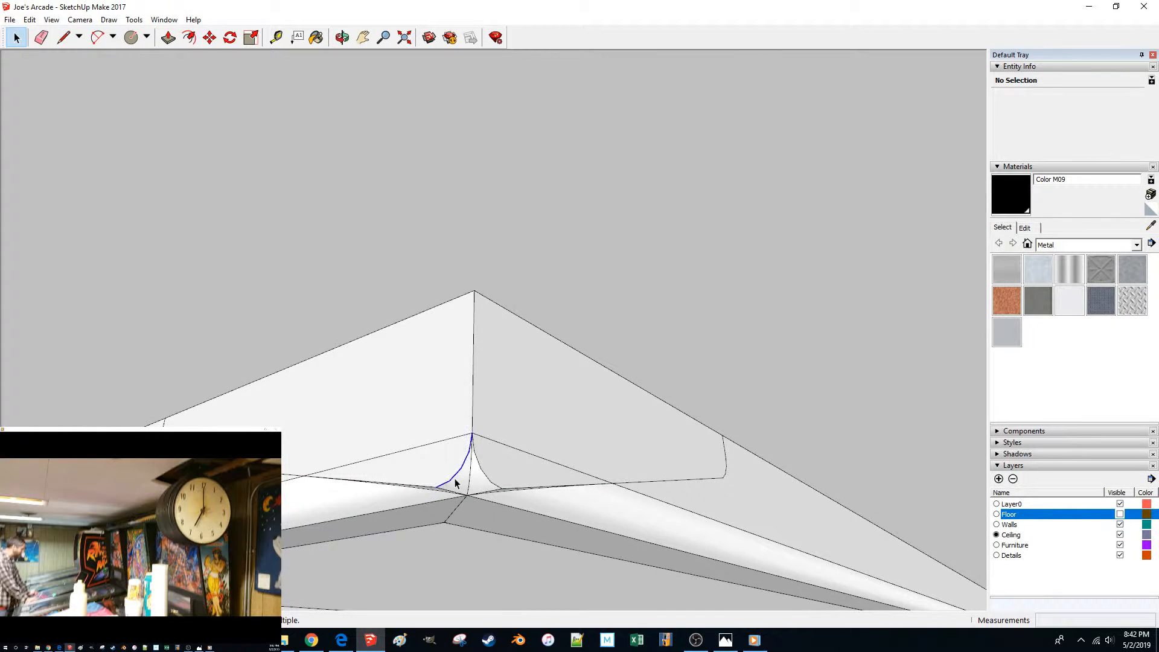
{"action": "key", "text": "Delete"}
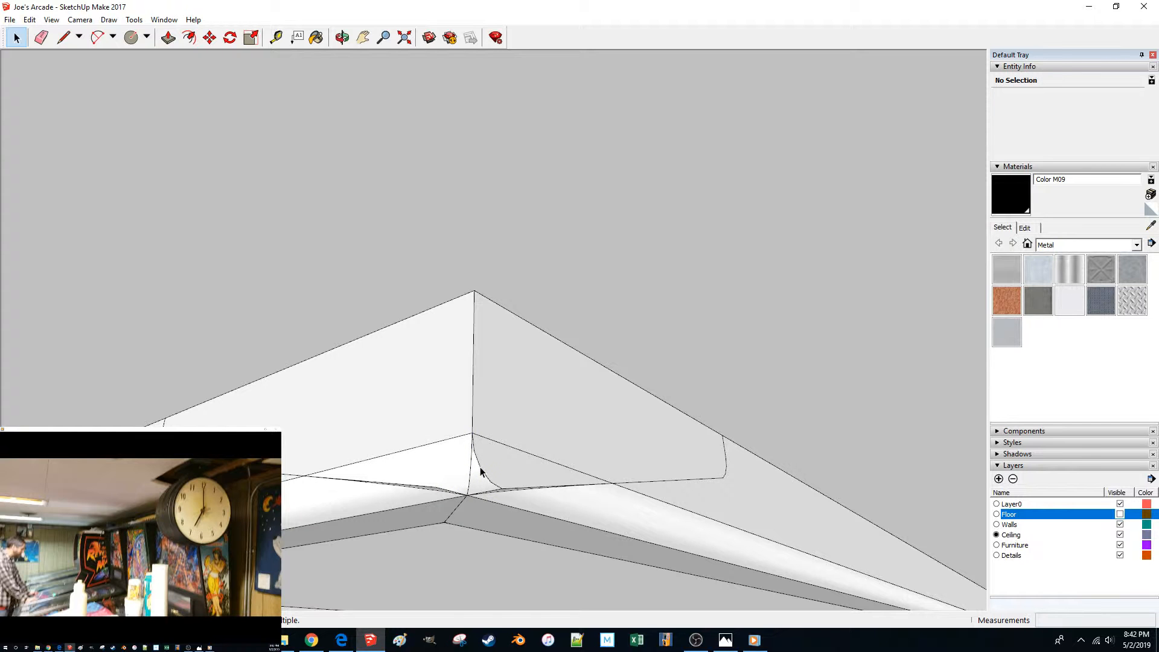
{"action": "middle_click_drag", "start_coordinate": [479, 471], "coordinate": [571, 459]}
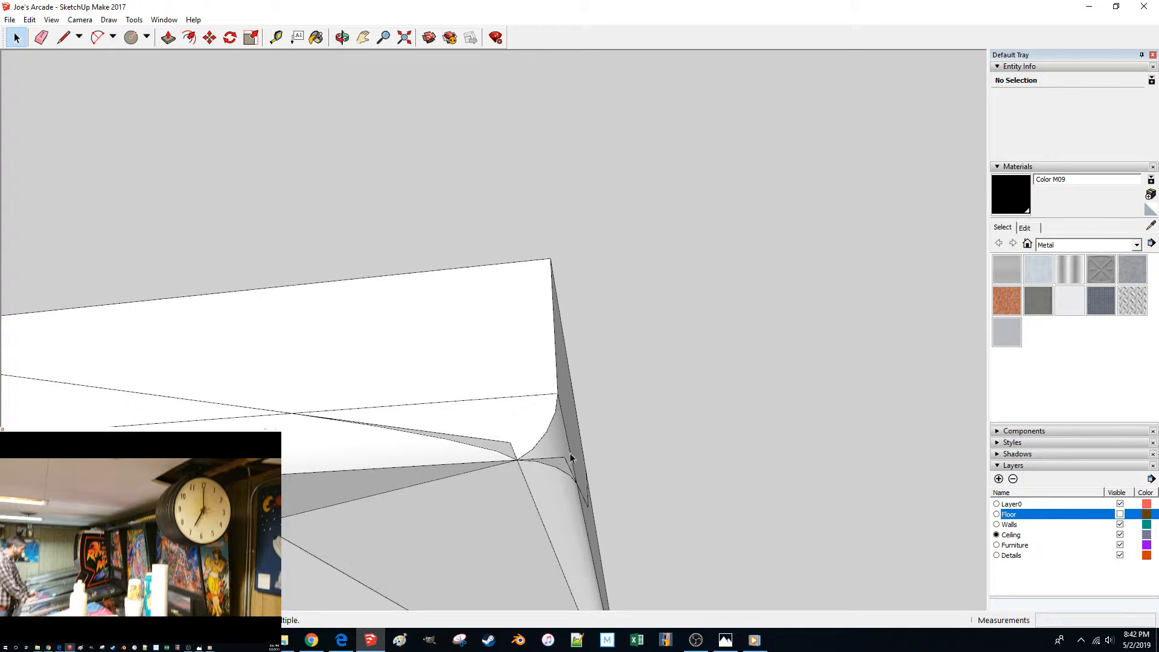
{"action": "scroll", "coordinate": [613, 390], "scroll_direction": "down", "scroll_amount": 5}
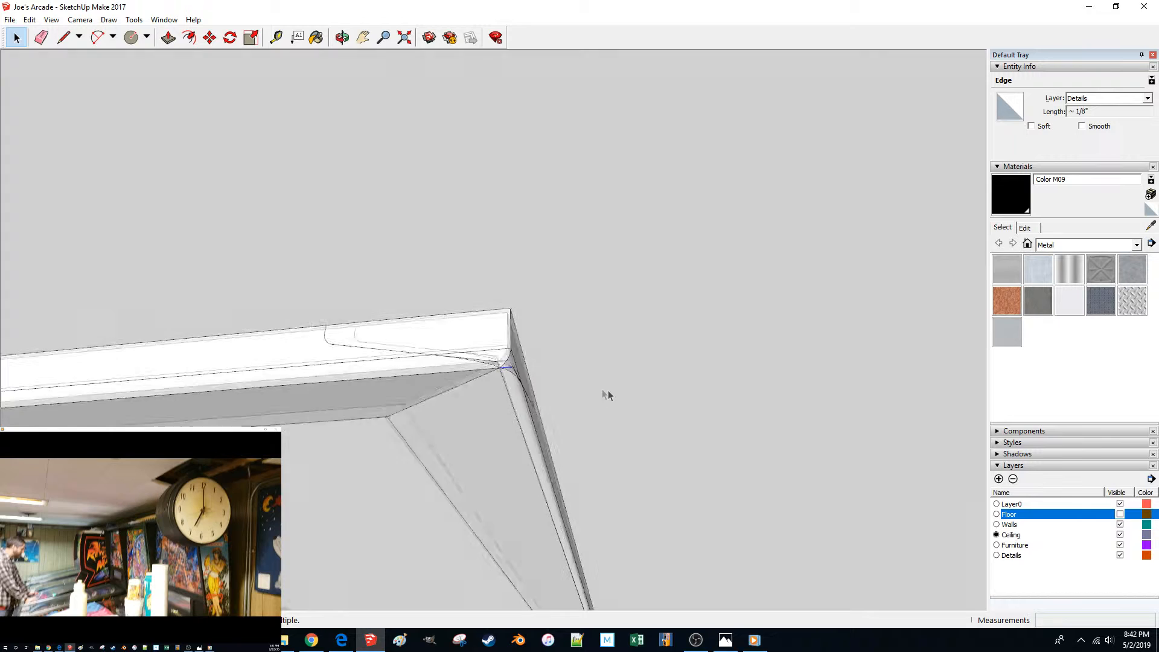
Select the entire light frame geometry and assign it to the Details layer.
{"action": "triple_click", "coordinate": [505, 424]}
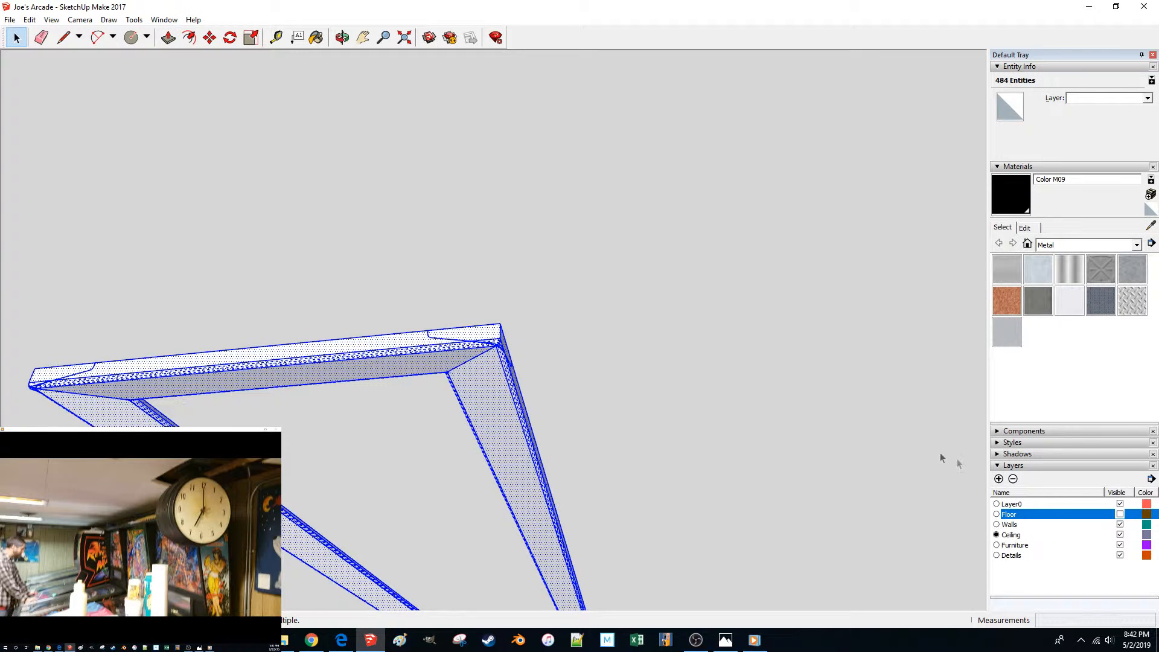
{"action": "right_click", "coordinate": [494, 388]}
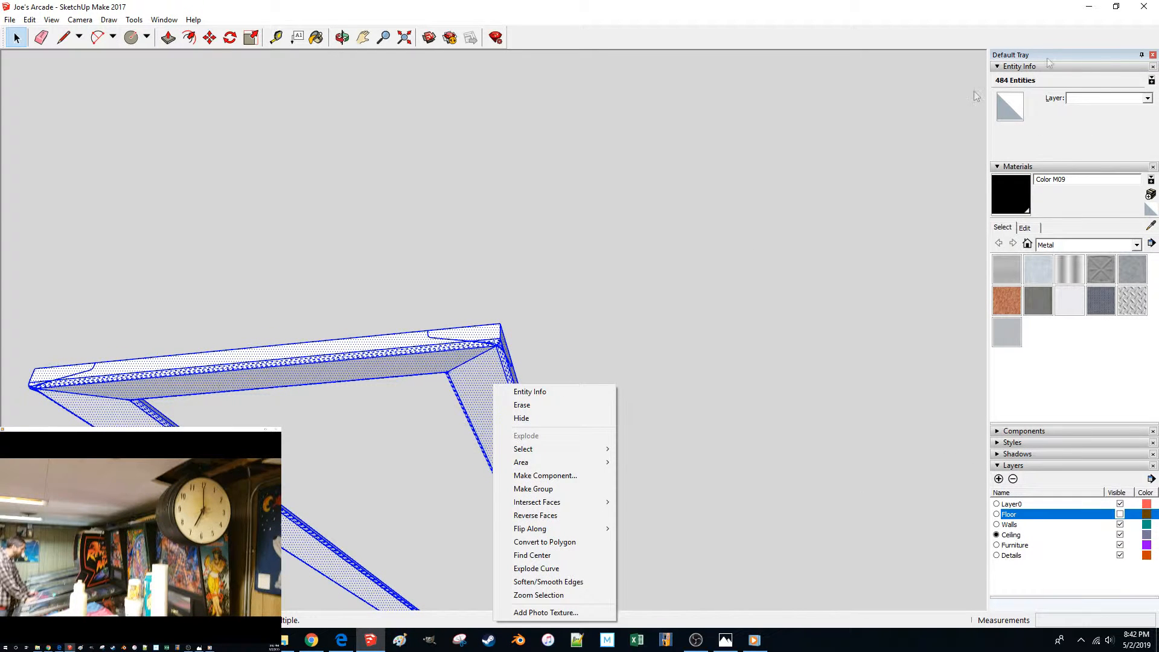
{"action": "left_click", "coordinate": [1101, 98]}
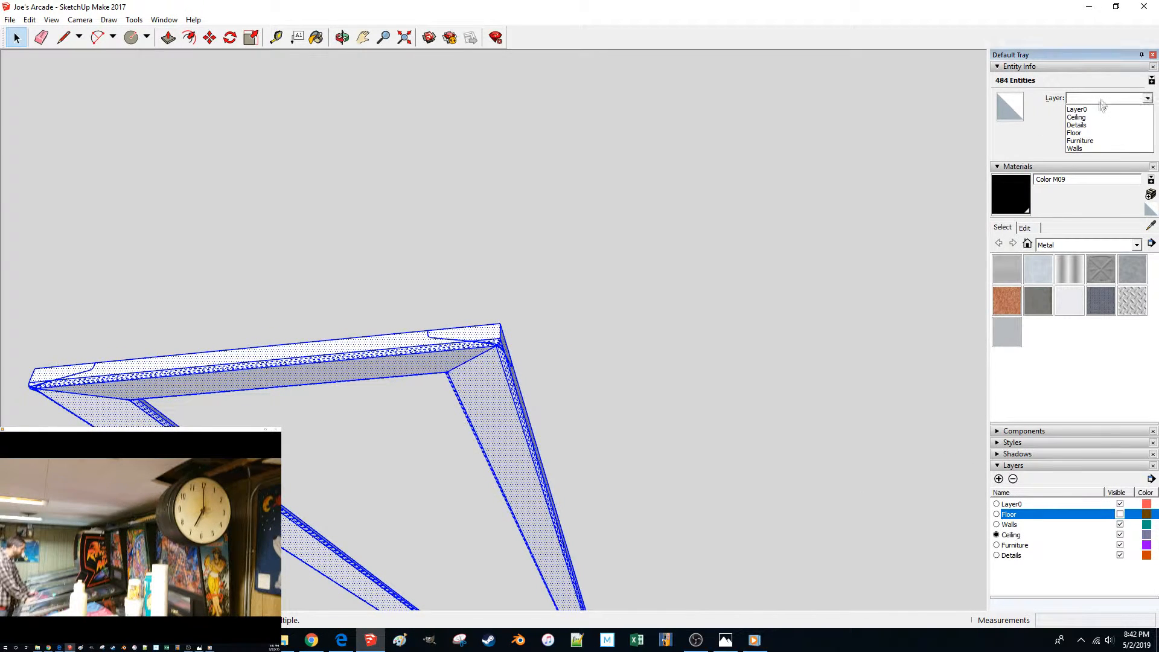
{"action": "left_click", "coordinate": [1083, 127]}
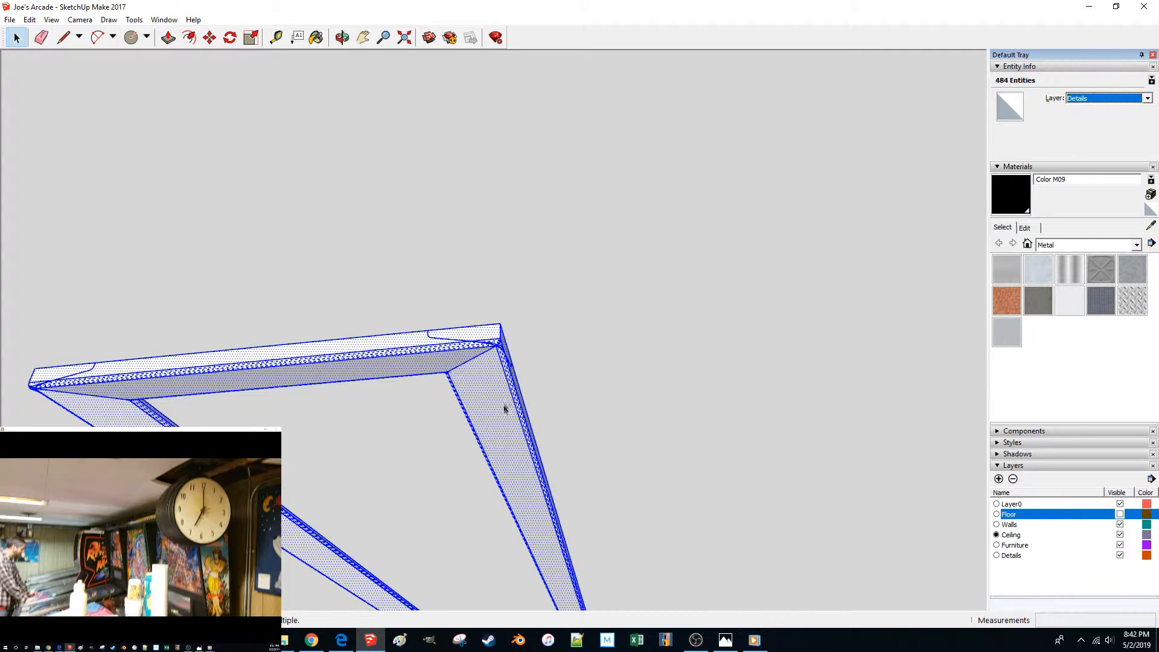
Make Details the active layer and hide the Furniture and Ceiling layers.
{"action": "left_click", "coordinate": [997, 555]}
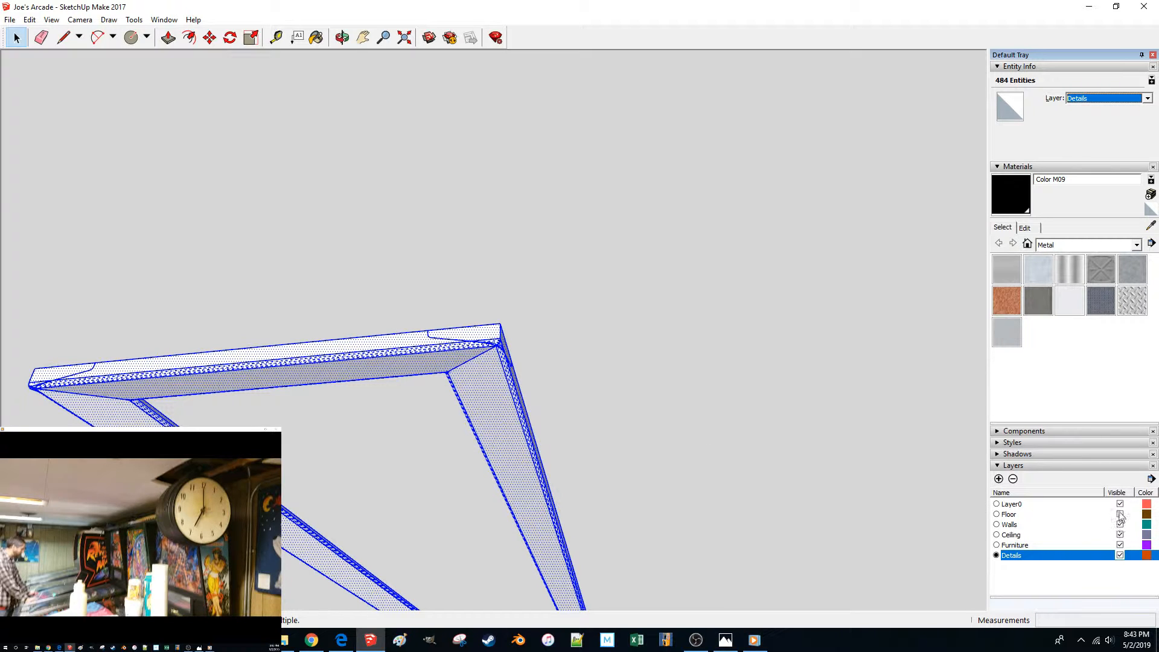
{"action": "left_click", "coordinate": [1120, 545]}
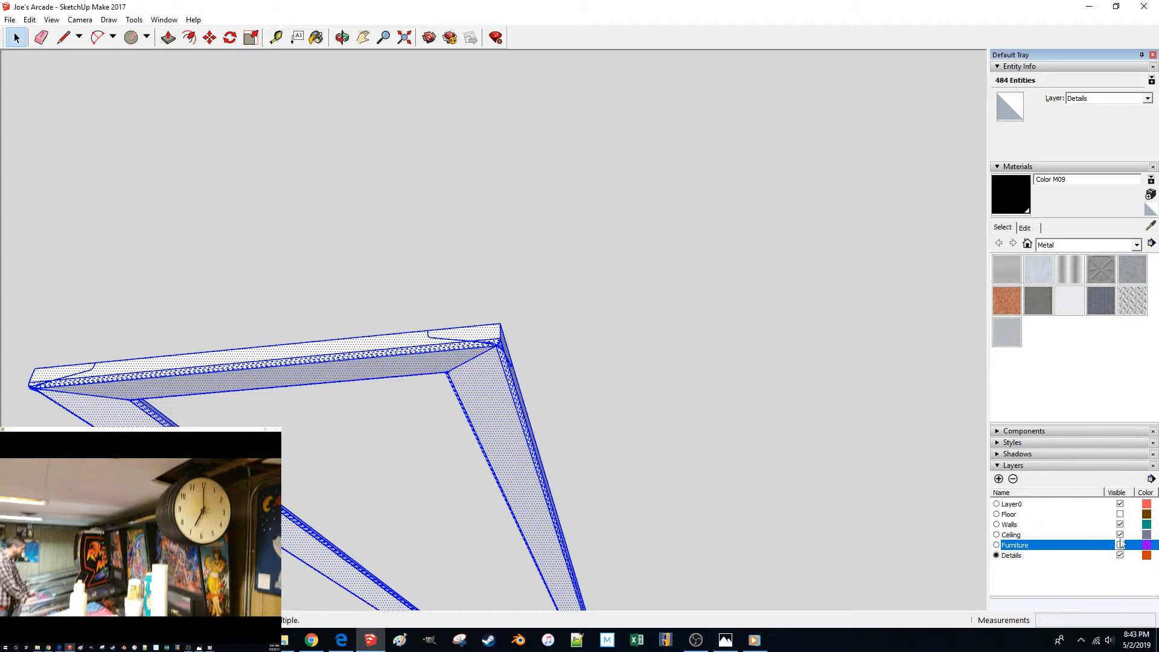
{"action": "left_click", "coordinate": [1119, 535]}
Delete the leftover strip-end profile edges on the back and outer side of one frame corner.
{"action": "middle_click_drag", "start_coordinate": [530, 402], "coordinate": [514, 495]}
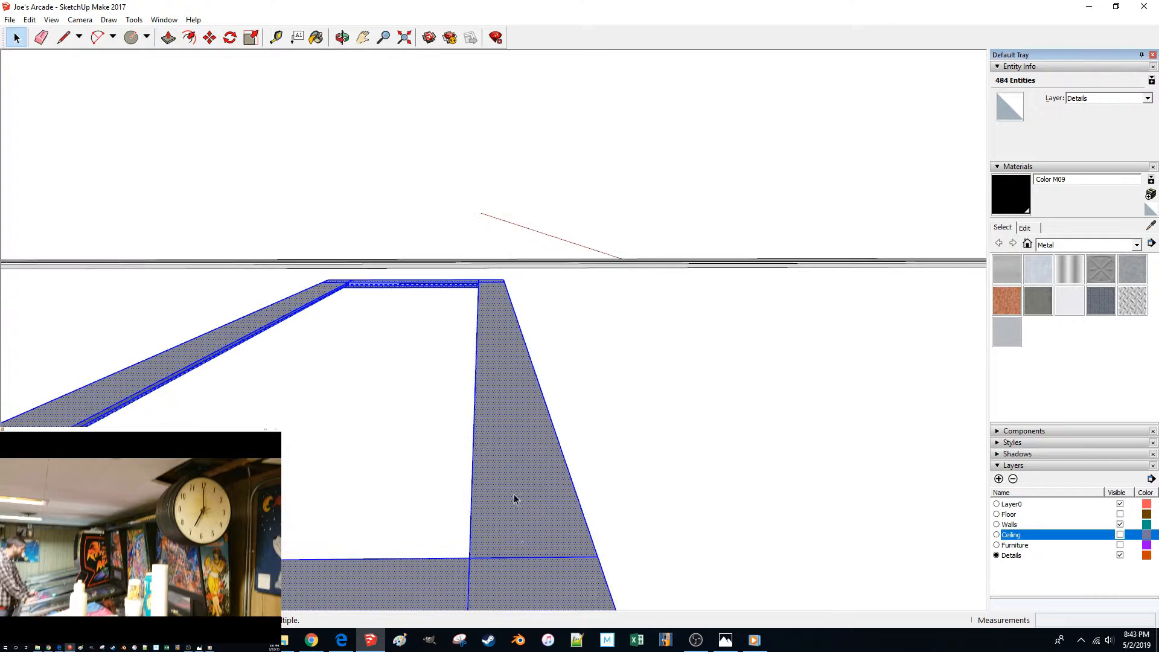
{"action": "left_click", "coordinate": [511, 557]}
{"action": "middle_click_drag", "start_coordinate": [510, 560], "coordinate": [488, 517]}
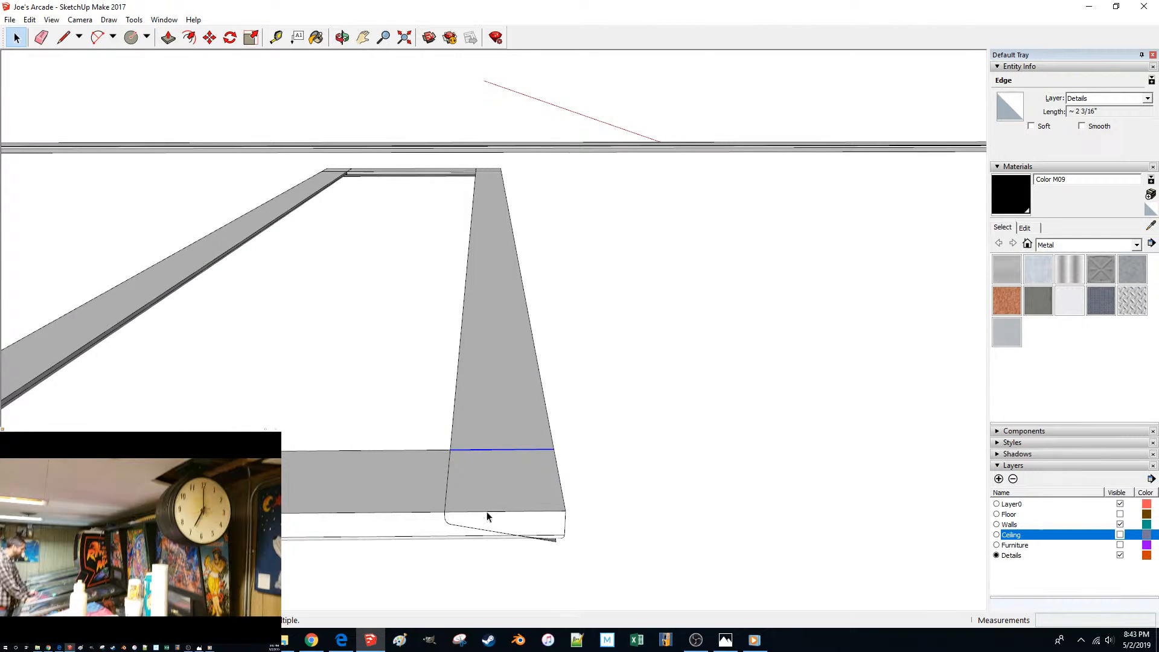
{"action": "left_click", "coordinate": [449, 476]}
{"action": "left_click", "coordinate": [457, 524]}
{"action": "left_click", "coordinate": [455, 525]}
{"action": "key", "text": "Delete"}
Delete more leftover overlap edges from the outer sides of the same frame corner.
{"action": "left_click", "coordinate": [447, 521]}
{"action": "middle_click_drag", "start_coordinate": [448, 520], "coordinate": [289, 449]}
{"action": "left_click_drag", "start_coordinate": [289, 448], "coordinate": [320, 477]}
{"action": "key", "text": "Delete"}
{"action": "middle_click_drag", "start_coordinate": [404, 460], "coordinate": [492, 521]}
{"action": "left_click", "coordinate": [496, 450]}
{"action": "left_click", "coordinate": [497, 451]}
{"action": "key", "text": "Delete"}
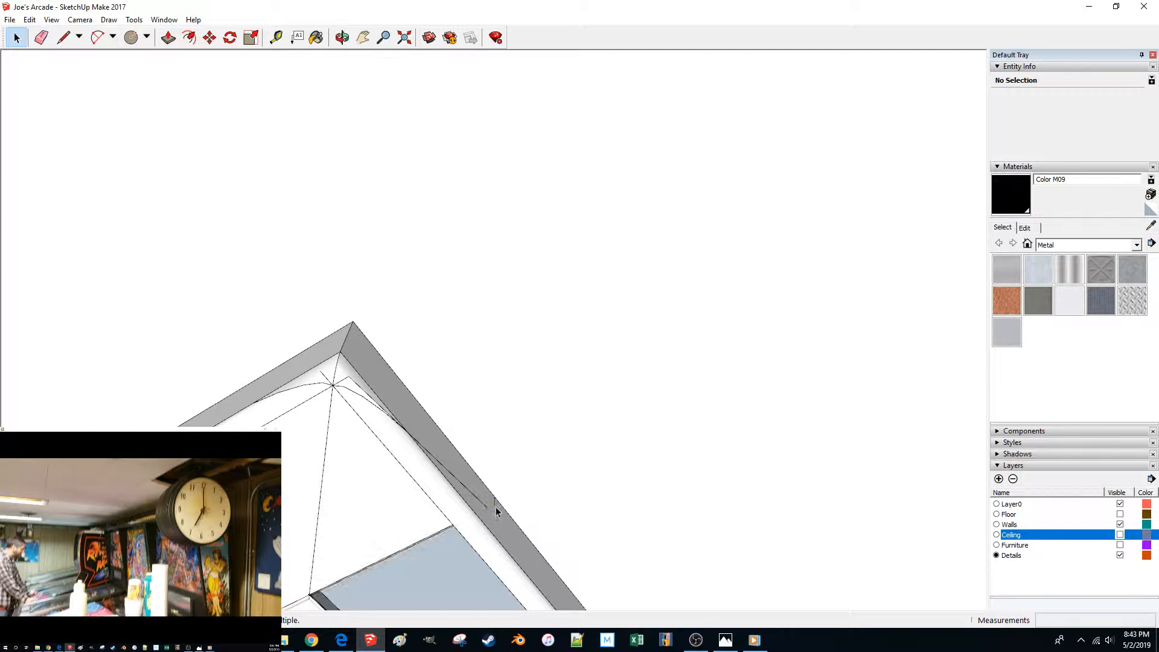
Remove the stray curve and overlap lines along one side of the corner's mitre joint.
{"action": "middle_click_drag", "start_coordinate": [487, 506], "coordinate": [387, 531]}
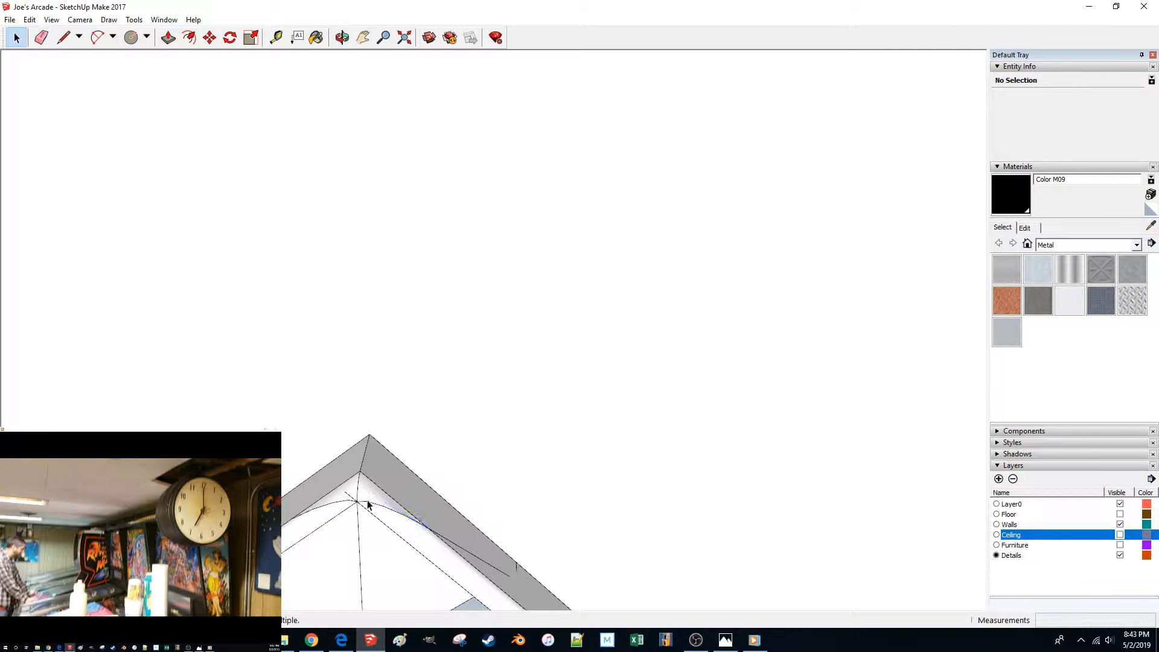
{"action": "mouse_move", "coordinate": [373, 507]}
{"action": "middle_mouse_down"}
{"action": "mouse_move", "coordinate": [309, 488]}
{"action": "mouse_move", "coordinate": [289, 507]}
{"action": "mouse_move", "coordinate": [385, 535]}
{"action": "mouse_move", "coordinate": [342, 451]}
{"action": "middle_mouse_up"}
{"action": "left_click_drag", "start_coordinate": [331, 435], "coordinate": [348, 462]}
{"action": "key", "text": "Delete"}
{"action": "middle_click_drag", "start_coordinate": [329, 503], "coordinate": [332, 502]}
{"action": "left_click", "coordinate": [333, 518]}
{"action": "key", "text": "Delete"}
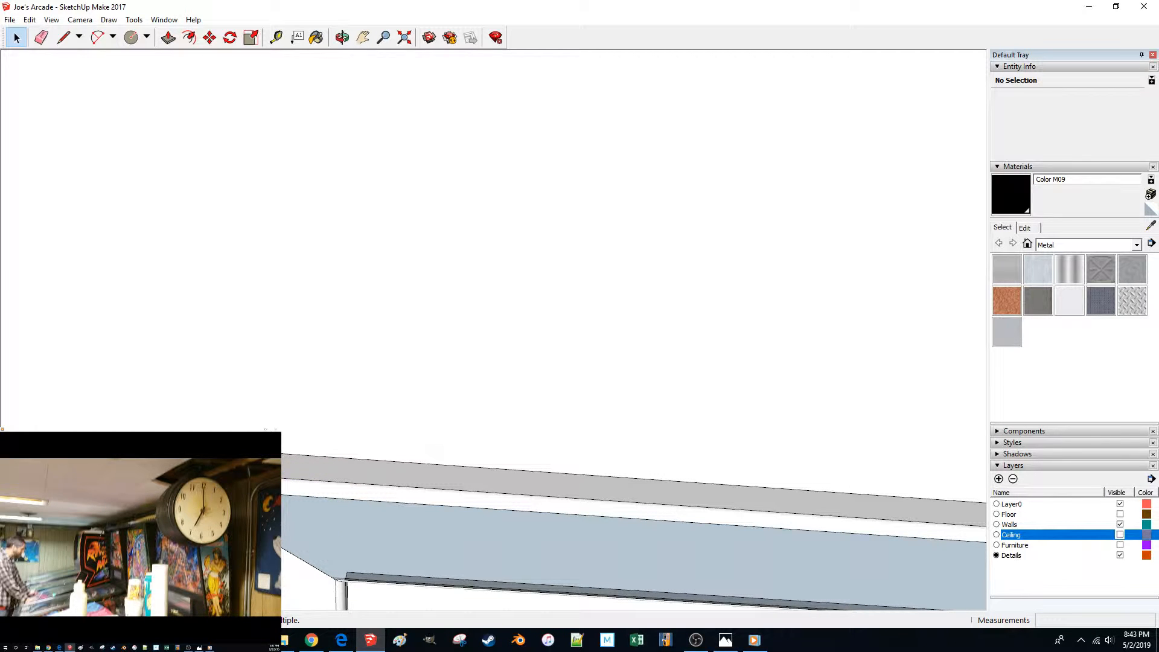
Delete the remaining stray curve segments on the other side of the mitre joint, leaving a clean rounded edge.
{"action": "middle_click_drag", "start_coordinate": [374, 501], "coordinate": [392, 363]}
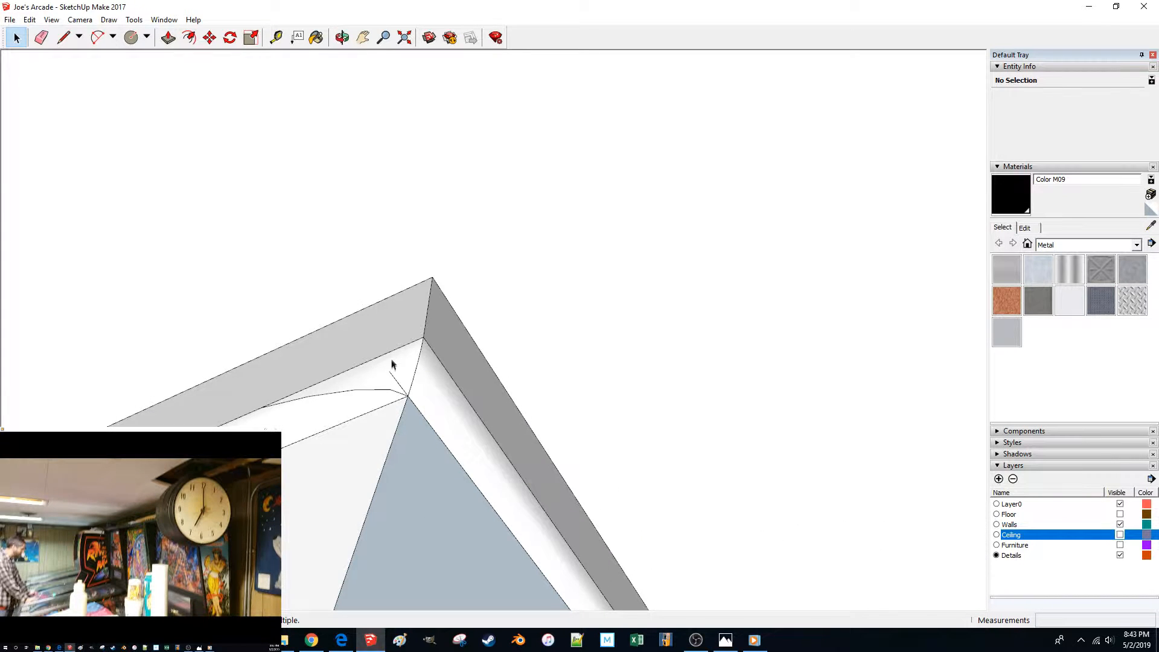
{"action": "left_click", "coordinate": [382, 391]}
{"action": "key", "text": "Delete"}
{"action": "left_click", "coordinate": [336, 394]}
{"action": "key", "text": "Delete"}
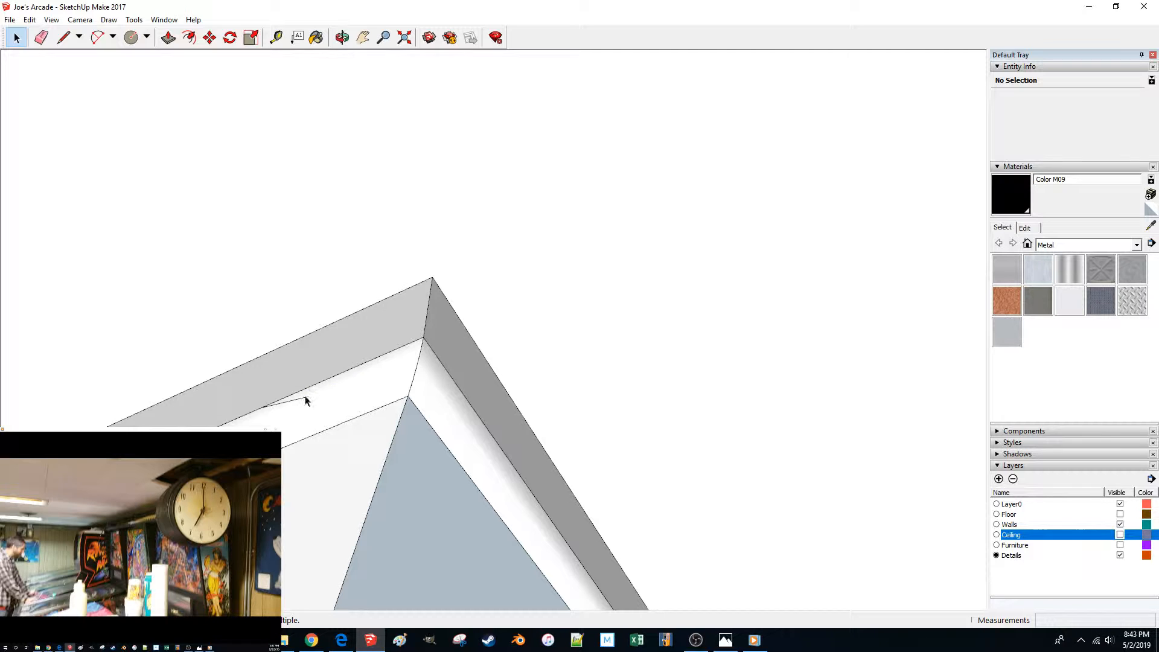
{"action": "left_click", "coordinate": [303, 397]}
{"action": "key", "text": "Delete"}
{"action": "scroll", "coordinate": [370, 367], "scroll_direction": "down", "scroll_amount": 7}
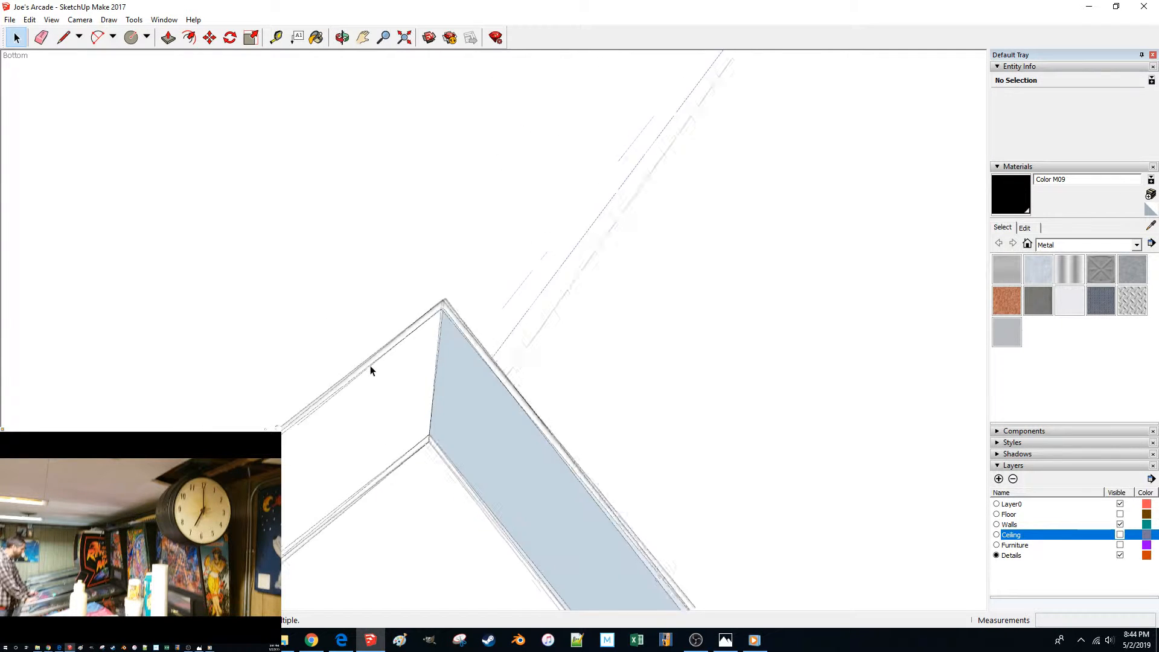
Draw a diagonal line across the back of the frame corner from its outer corner to its inner corner.
{"action": "middle_click_drag", "start_coordinate": [370, 367], "coordinate": [337, 475]}
{"action": "key", "text": "l"}
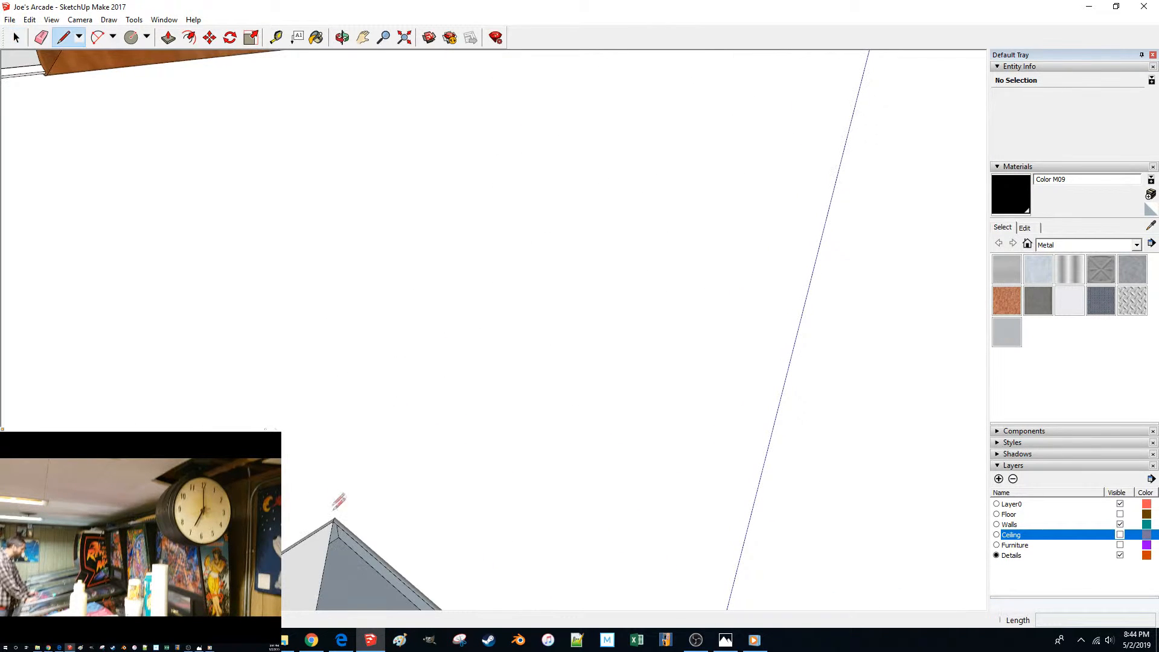
{"action": "left_click", "coordinate": [335, 518]}
{"action": "scroll", "coordinate": [332, 524], "scroll_direction": "down", "scroll_amount": 3}
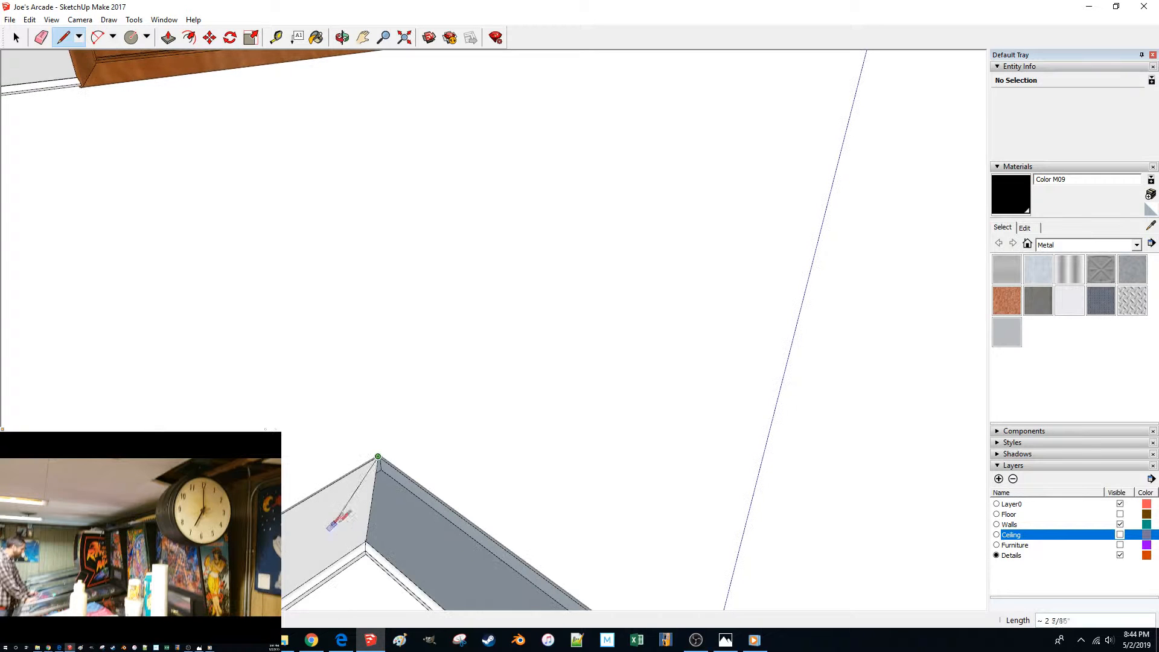
{"action": "left_click", "coordinate": [366, 540]}
{"action": "key", "text": "space"}
Delete the two triangular back faces covering the light frame's corner, exposing its hollow inside.
{"action": "middle_click_drag", "start_coordinate": [355, 514], "coordinate": [369, 545]}
{"action": "left_click", "coordinate": [398, 490]}
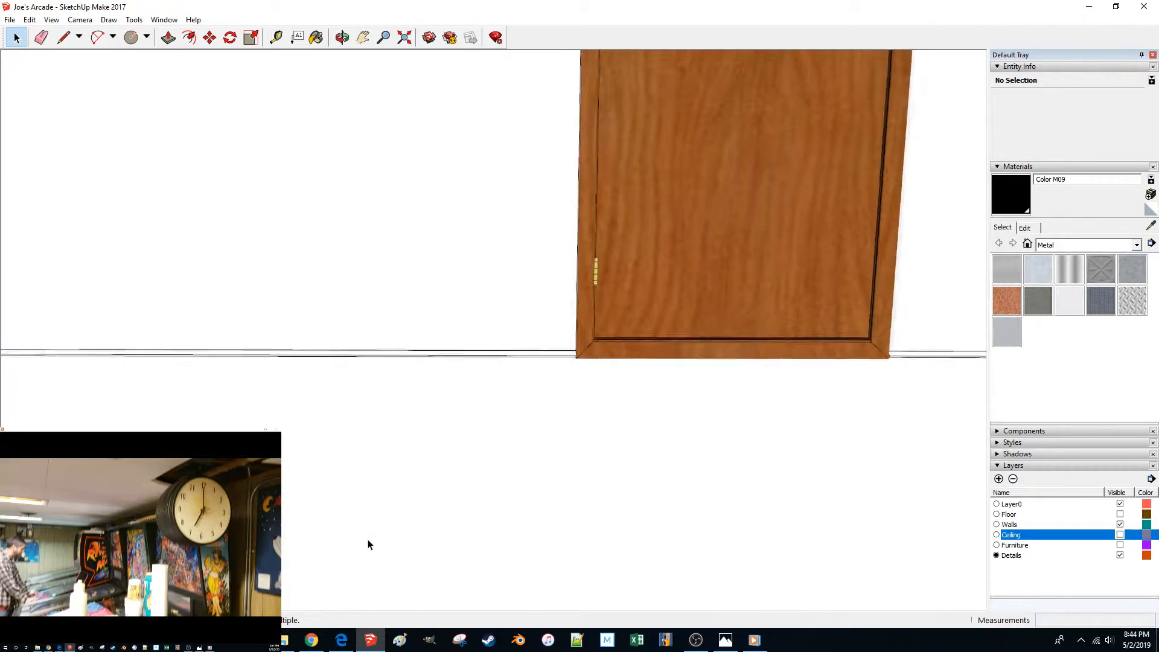
{"action": "scroll", "coordinate": [369, 545], "scroll_direction": "down", "scroll_amount": 10}
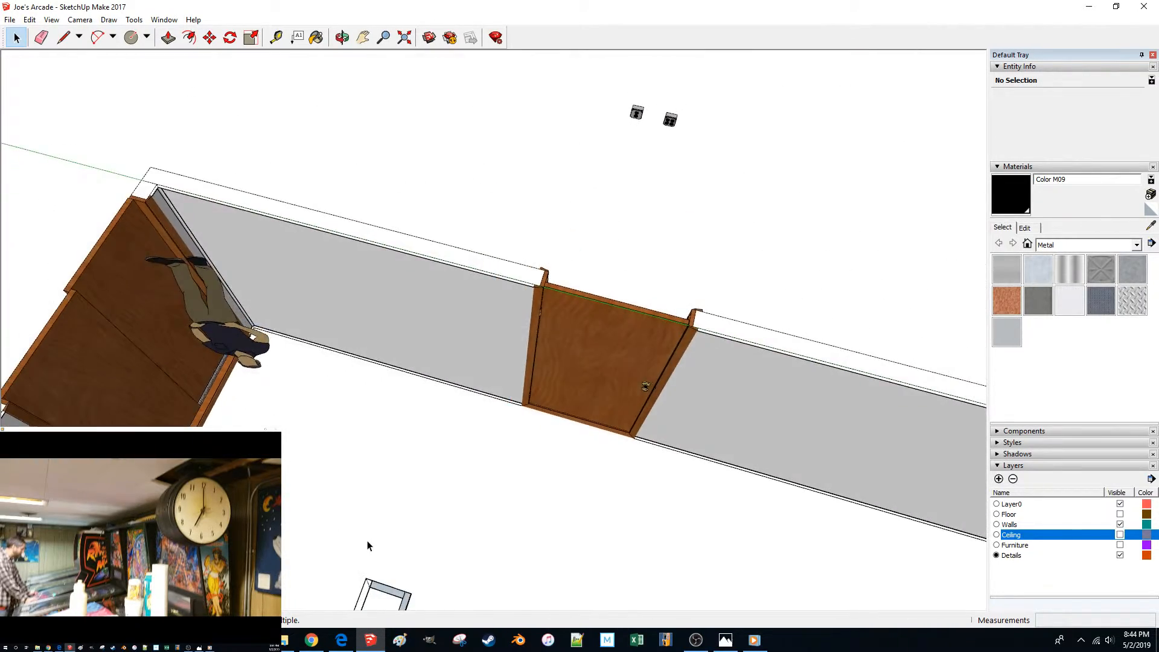
{"action": "scroll", "coordinate": [370, 544], "scroll_direction": "up", "scroll_amount": 8}
{"action": "middle_click_drag", "start_coordinate": [416, 344], "coordinate": [353, 496]}
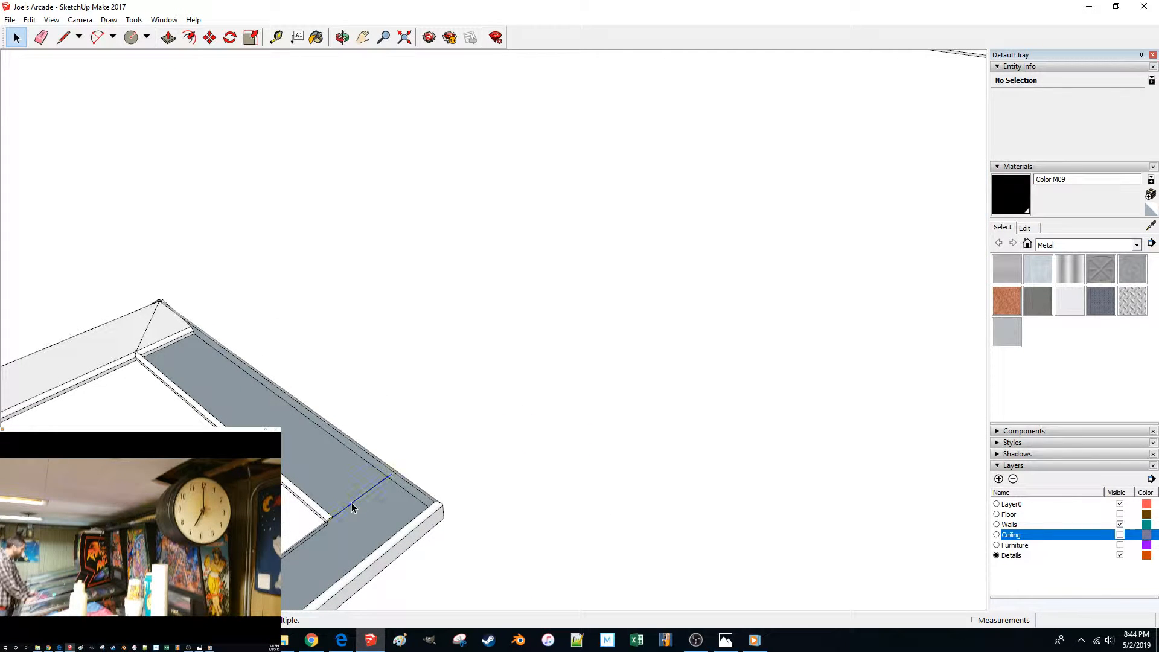
{"action": "scroll", "coordinate": [352, 507], "scroll_direction": "down", "scroll_amount": 5}
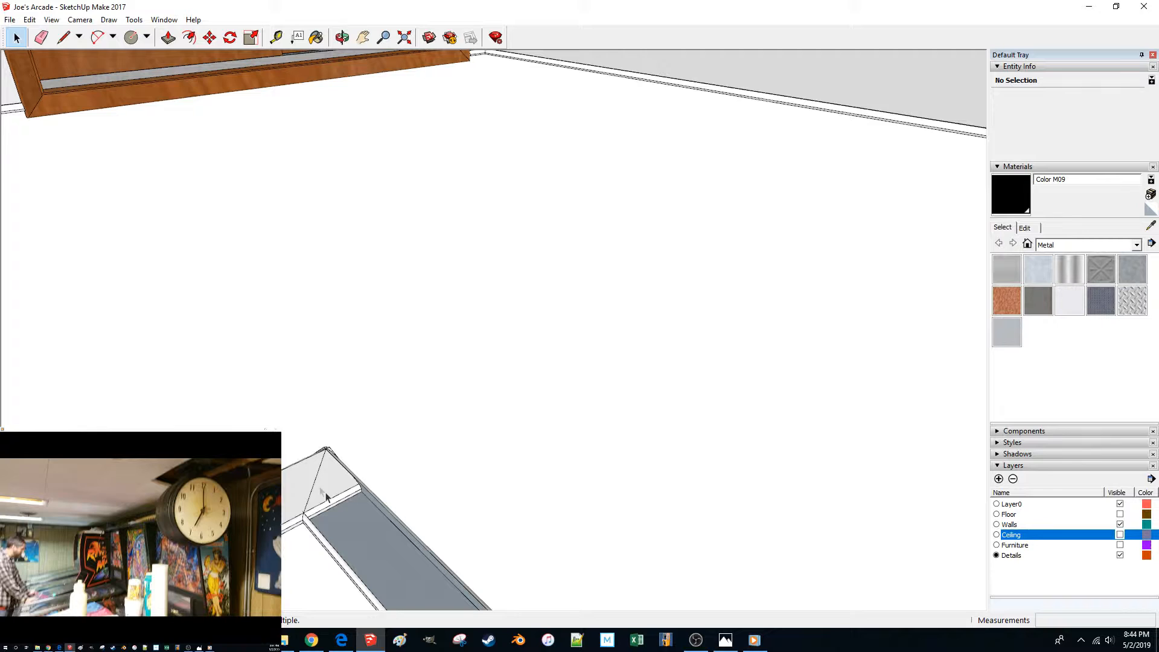
{"action": "left_click", "coordinate": [315, 481]}
{"action": "key", "text": "Delete"}
{"action": "left_click", "coordinate": [328, 499]}
{"action": "key", "text": "Delete"}
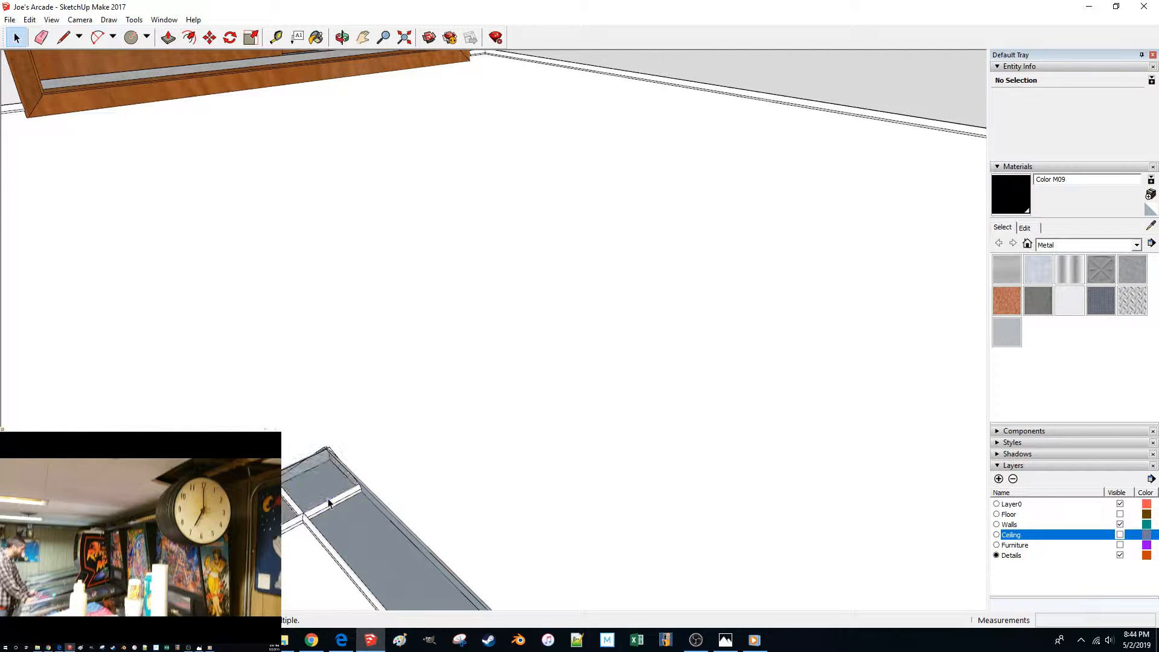
Delete one inner trim strip's overlapping end inside the opened corner, plus the stray line on the adjoining outer wall.
{"action": "key", "text": "Delete"}
{"action": "left_click", "coordinate": [330, 508]}
{"action": "key", "text": "Delete"}
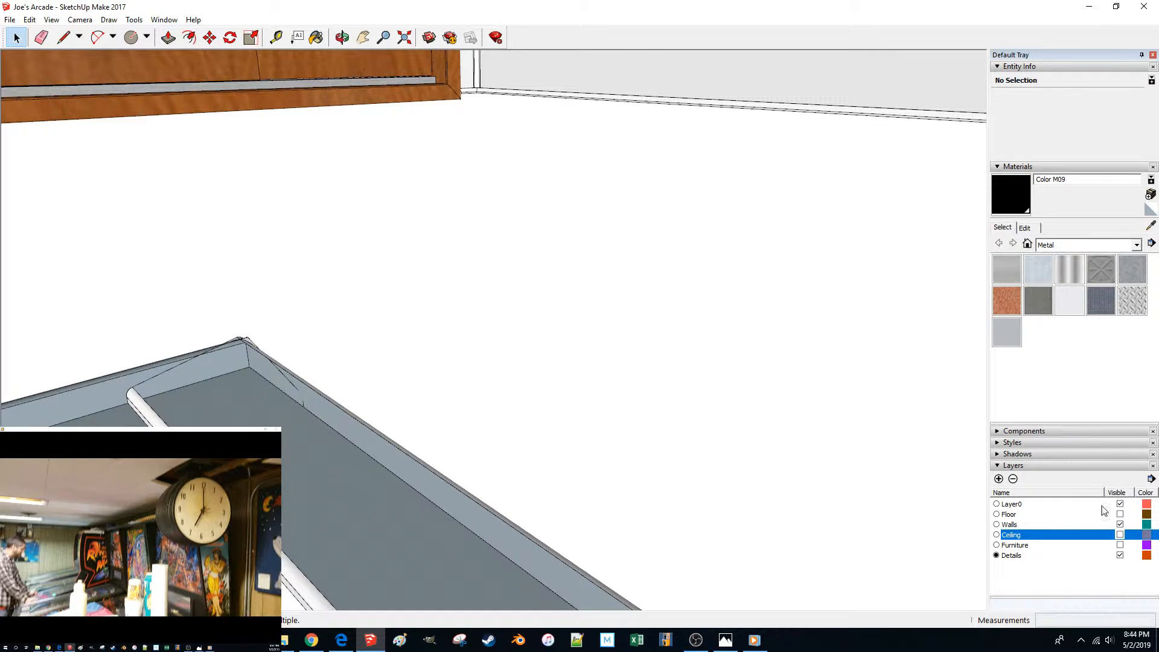
{"action": "scroll", "coordinate": [344, 348], "scroll_direction": "up", "scroll_amount": 1}
{"action": "middle_click_drag", "start_coordinate": [344, 348], "coordinate": [481, 409], "text": "shift"}
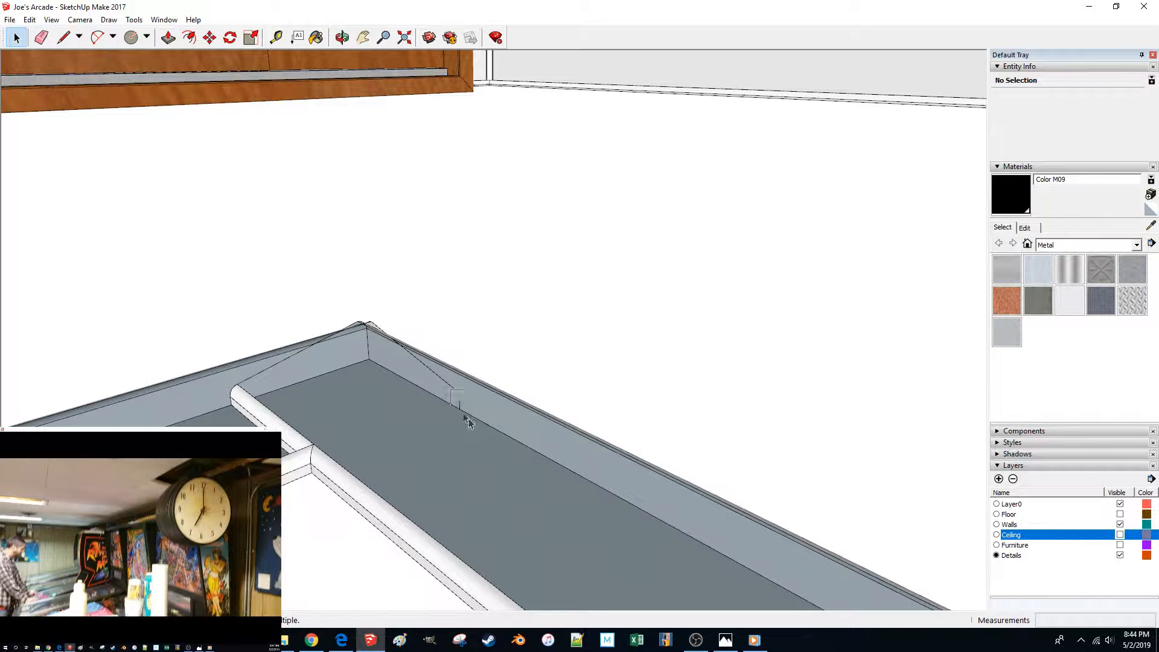
{"action": "left_click", "coordinate": [451, 388]}
{"action": "key", "text": "Delete"}
Delete the other inner strip's leftover end beyond the inner corner, along with its stray line to the outer corner.
{"action": "middle_click_drag", "start_coordinate": [350, 290], "coordinate": [336, 357], "text": "shift"}
{"action": "middle_click_drag", "start_coordinate": [202, 532], "coordinate": [489, 413], "text": "shift"}
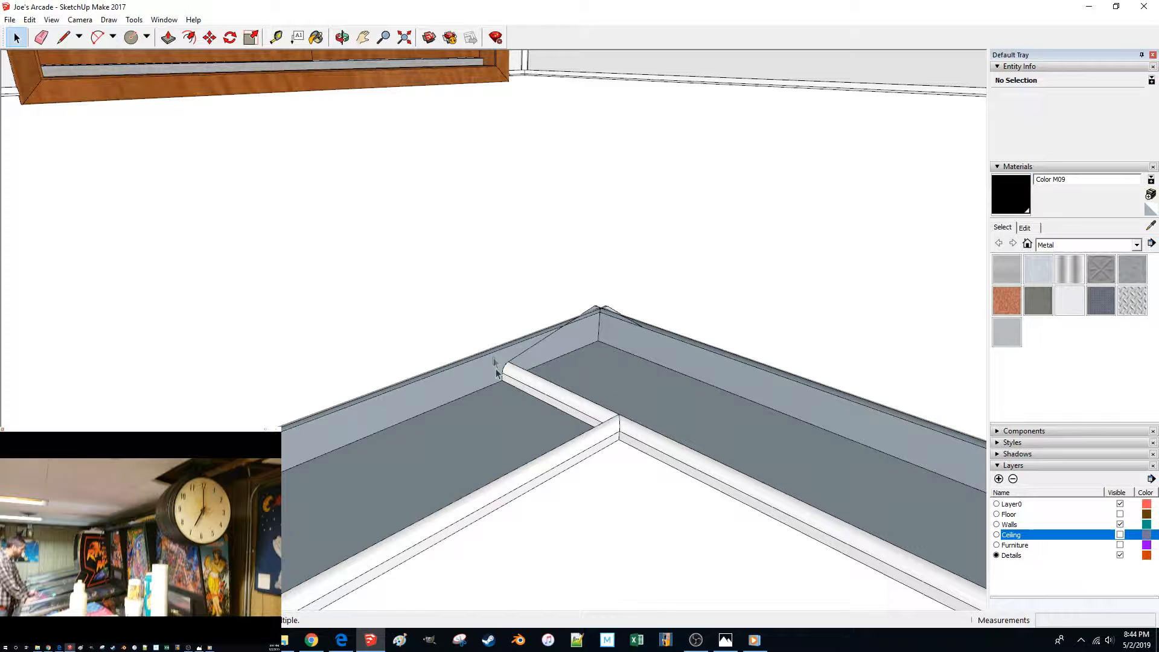
{"action": "left_click_drag", "start_coordinate": [494, 357], "coordinate": [567, 439]}
{"action": "key", "text": "Delete"}
{"action": "left_click", "coordinate": [532, 395]}
{"action": "key", "text": "Delete"}
{"action": "key", "text": "Delete"}
{"action": "left_click", "coordinate": [522, 358]}
{"action": "key", "text": "Delete"}
Delete the stray mitre curve and the loose edge crossing the rounded outer lip at this corner.
{"action": "scroll", "coordinate": [522, 357], "scroll_direction": "up", "scroll_amount": 3}
{"action": "middle_click_drag", "start_coordinate": [505, 365], "coordinate": [424, 504]}
{"action": "scroll", "coordinate": [415, 499], "scroll_direction": "up", "scroll_amount": 3}
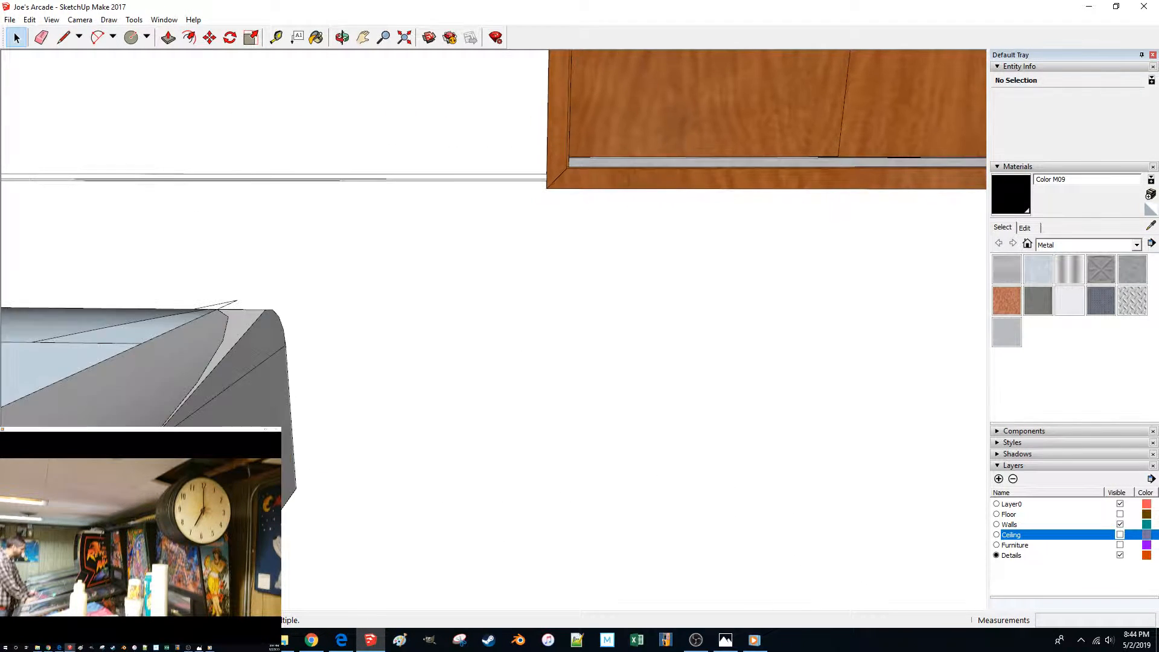
{"action": "middle_click_drag", "start_coordinate": [296, 502], "coordinate": [251, 299], "text": "shift"}
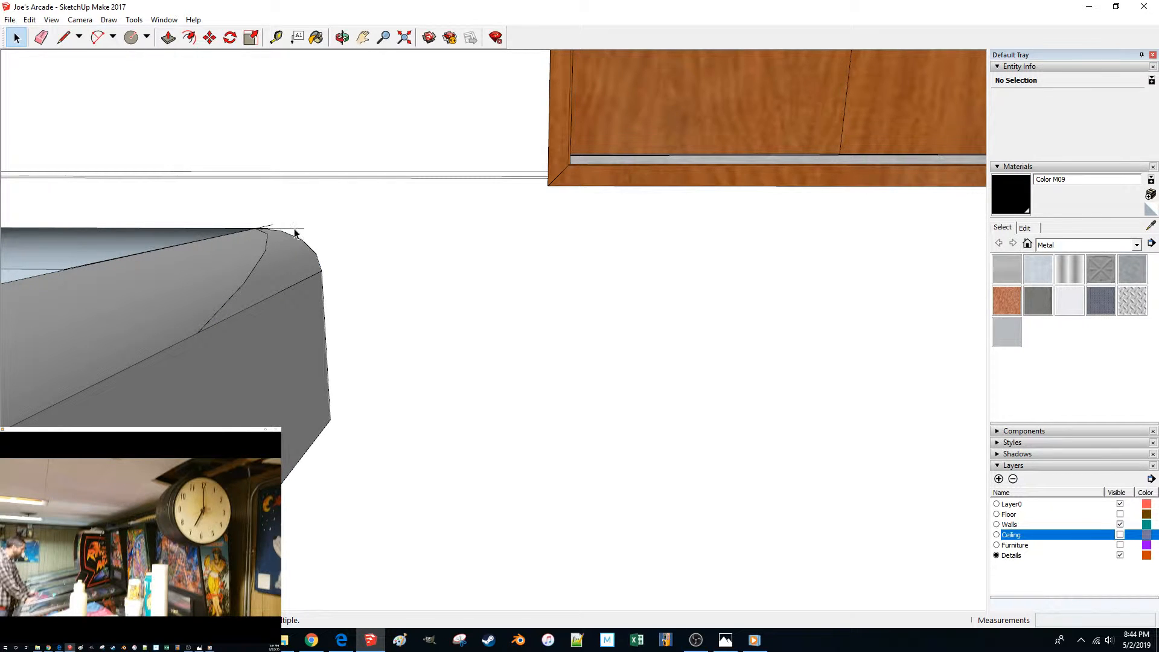
{"action": "left_click", "coordinate": [227, 298]}
{"action": "left_click", "coordinate": [227, 301]}
{"action": "key", "text": "Delete"}
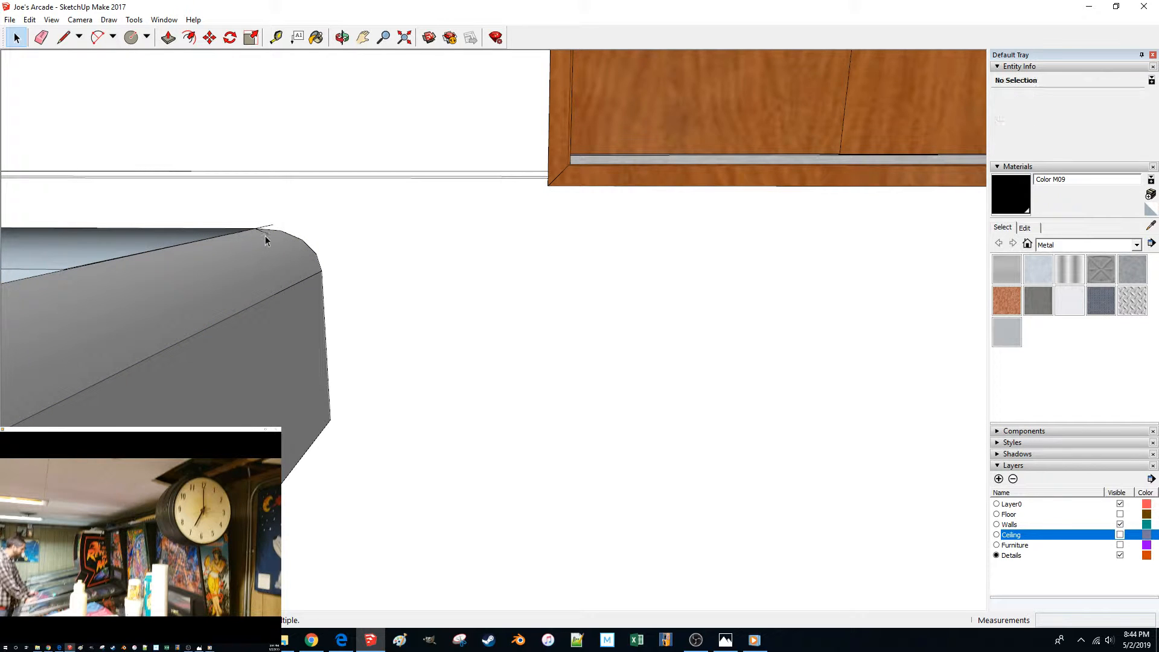
{"action": "scroll", "coordinate": [268, 241], "scroll_direction": "up", "scroll_amount": 1}
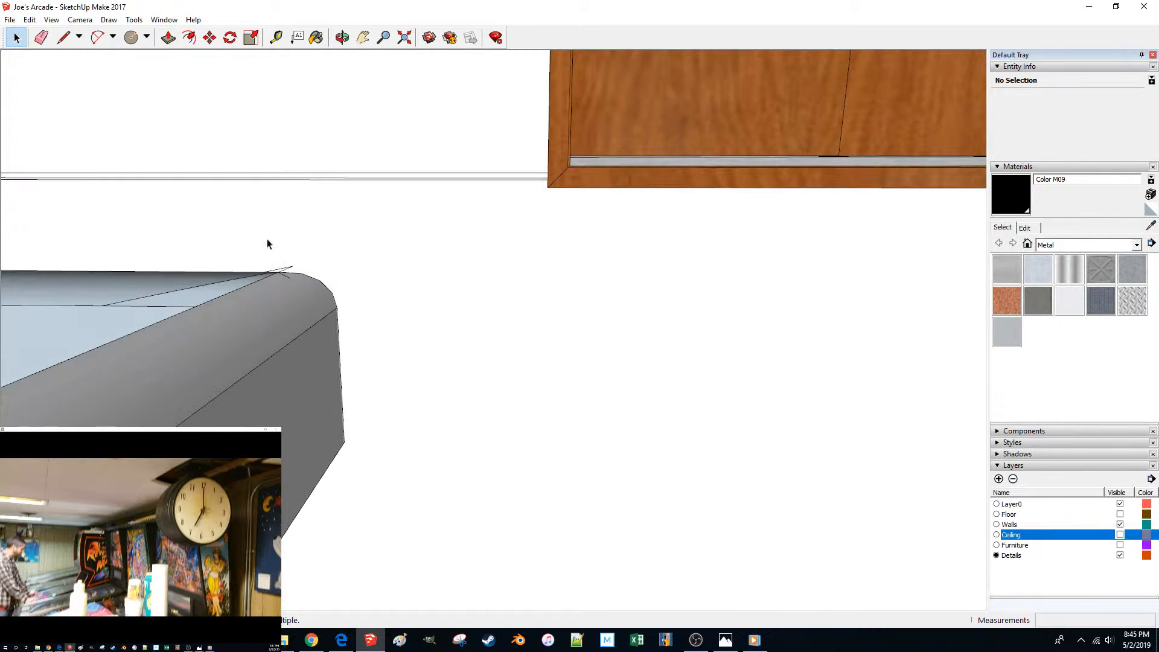
{"action": "left_click", "coordinate": [284, 266]}
{"action": "key", "text": "Delete"}
Delete the remaining stray edges along the inner side of the outer wall near the same corner.
{"action": "scroll", "coordinate": [294, 294], "scroll_direction": "up", "scroll_amount": 3}
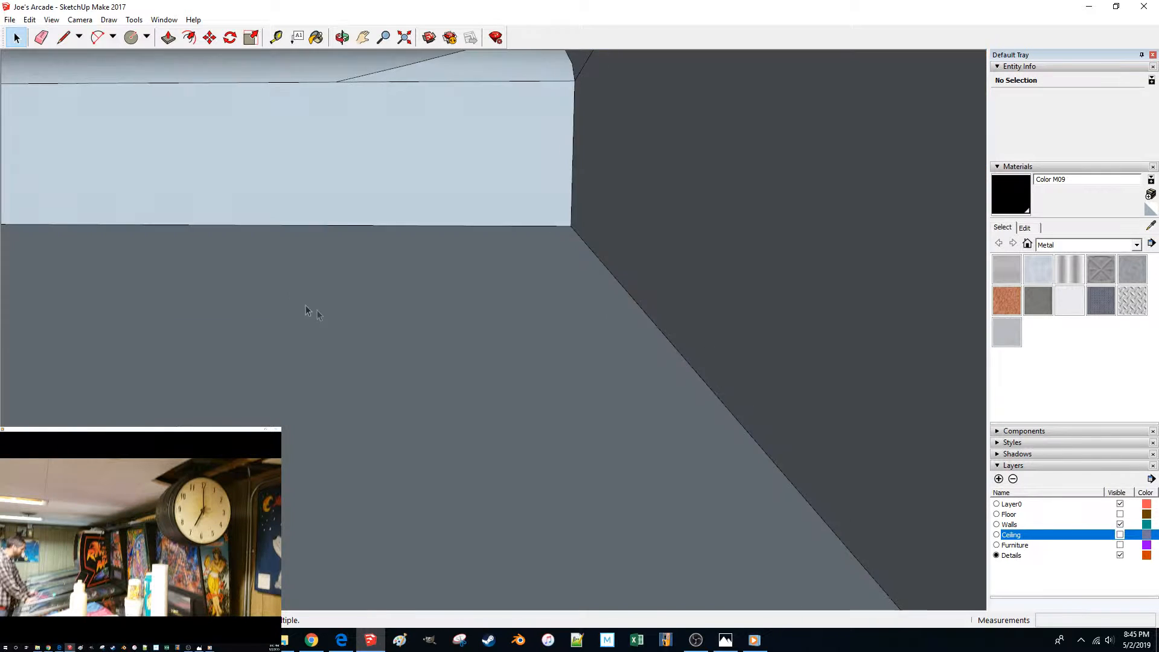
{"action": "scroll", "coordinate": [370, 299], "scroll_direction": "down", "scroll_amount": 2}
{"action": "left_click", "coordinate": [423, 215]}
{"action": "key", "text": "Delete"}
{"action": "left_click", "coordinate": [389, 217]}
{"action": "key", "text": "Delete"}
{"action": "key", "text": "Delete"}
Delete the diagonal edges across the back of both corners at the frame's opposite short end.
{"action": "middle_click_drag", "start_coordinate": [496, 209], "coordinate": [546, 392]}
{"action": "scroll", "coordinate": [597, 389], "scroll_direction": "up", "scroll_amount": 8}
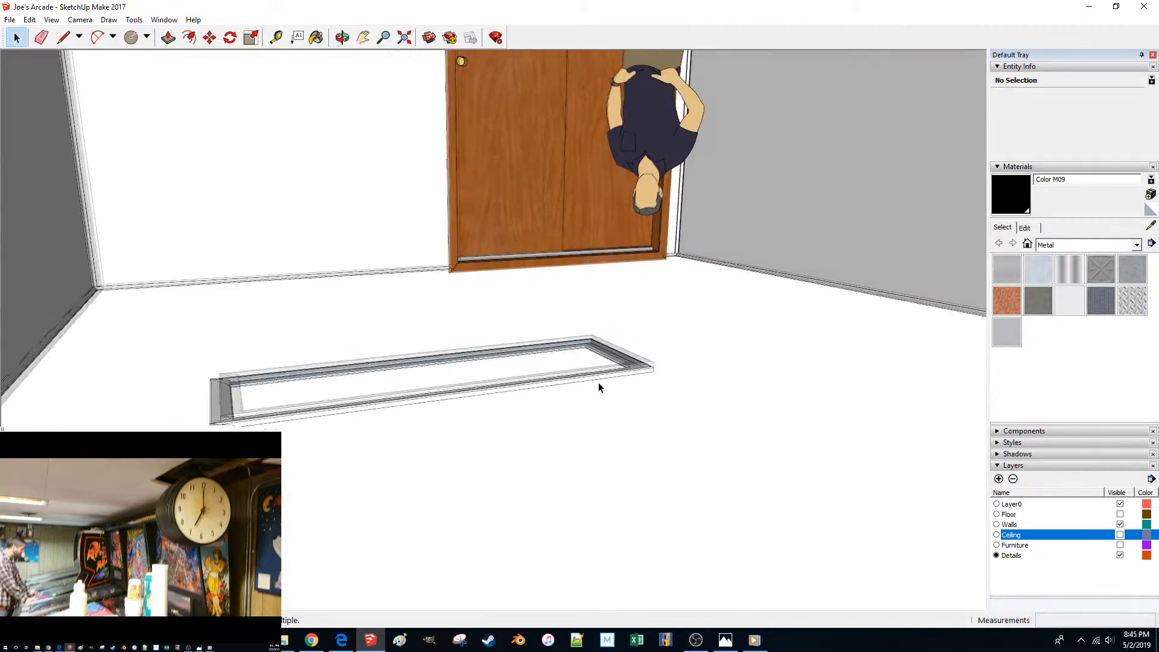
{"action": "middle_click_drag", "start_coordinate": [570, 415], "coordinate": [429, 414]}
{"action": "scroll", "coordinate": [565, 414], "scroll_direction": "up", "scroll_amount": 3}
{"action": "scroll", "coordinate": [558, 410], "scroll_direction": "down", "scroll_amount": 3}
{"action": "scroll", "coordinate": [558, 413], "scroll_direction": "down", "scroll_amount": 3}
{"action": "scroll", "coordinate": [431, 420], "scroll_direction": "up", "scroll_amount": 6}
{"action": "left_click", "coordinate": [446, 467]}
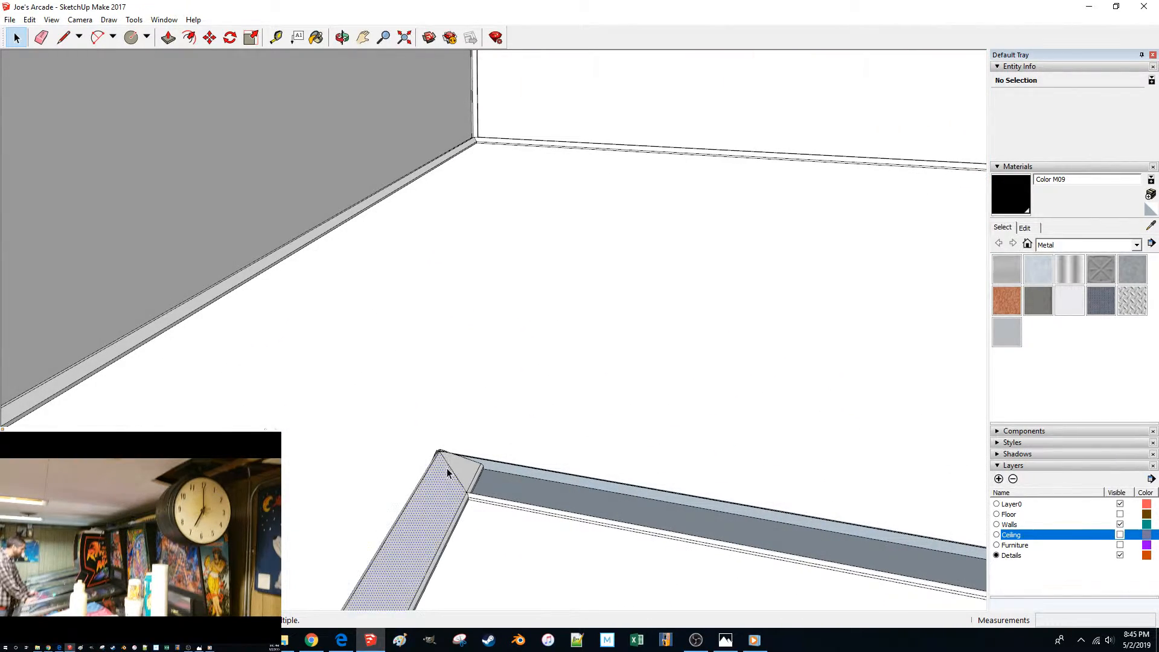
{"action": "left_click", "coordinate": [448, 465]}
{"action": "key", "text": "Delete"}
{"action": "scroll", "coordinate": [427, 494], "scroll_direction": "down", "scroll_amount": 3}
{"action": "left_click", "coordinate": [354, 544]}
{"action": "key", "text": "Delete"}
Remove the remaining overlap edges and the back face covering that short end of the frame.
{"action": "scroll", "coordinate": [367, 574], "scroll_direction": "up", "scroll_amount": 3}
{"action": "middle_click_drag", "start_coordinate": [367, 575], "coordinate": [324, 399]}
{"action": "left_click_drag", "start_coordinate": [324, 380], "coordinate": [357, 455]}
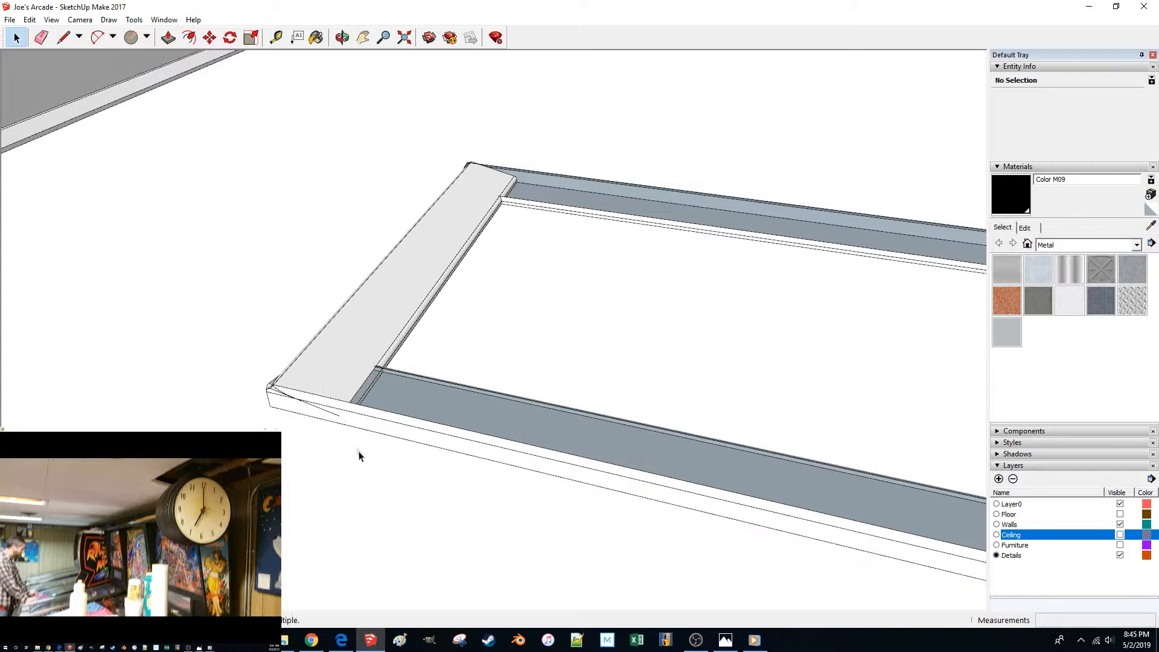
{"action": "left_click", "coordinate": [368, 396]}
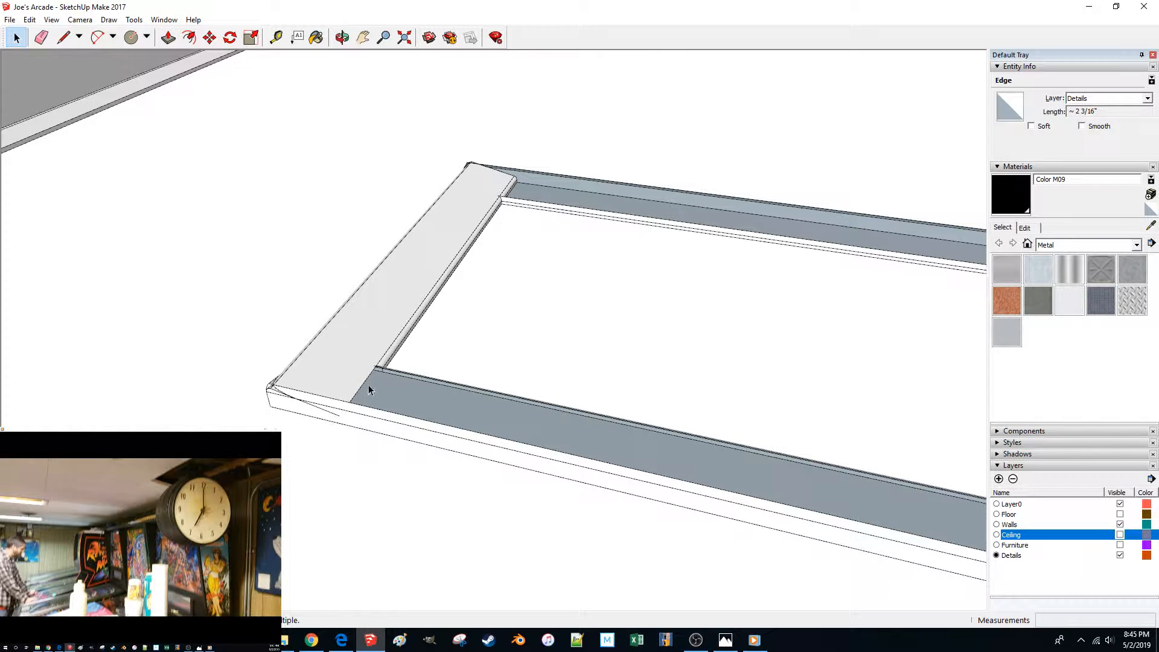
{"action": "key", "text": "Delete"}
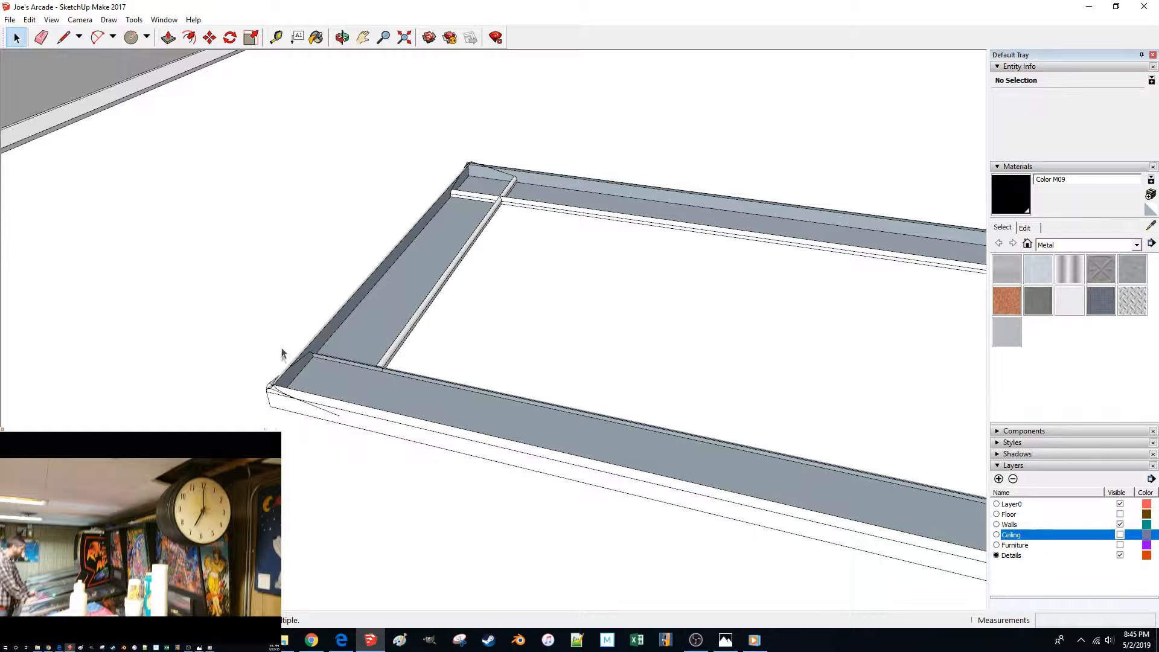
Delete the inner strip's overlapping end at the nearer corner and the stray diagonal line on the adjacent outer side.
{"action": "scroll", "coordinate": [265, 380], "scroll_direction": "up", "scroll_amount": 4}
{"action": "left_click", "coordinate": [306, 381]}
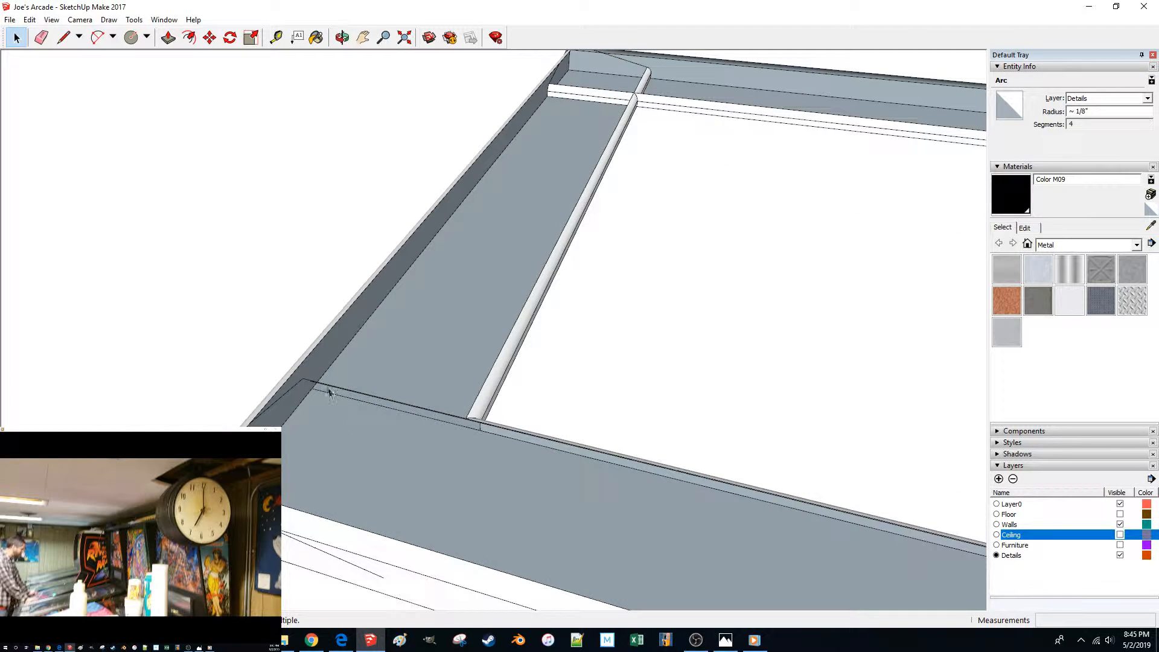
{"action": "key", "text": "Delete"}
{"action": "key", "text": "Delete"}
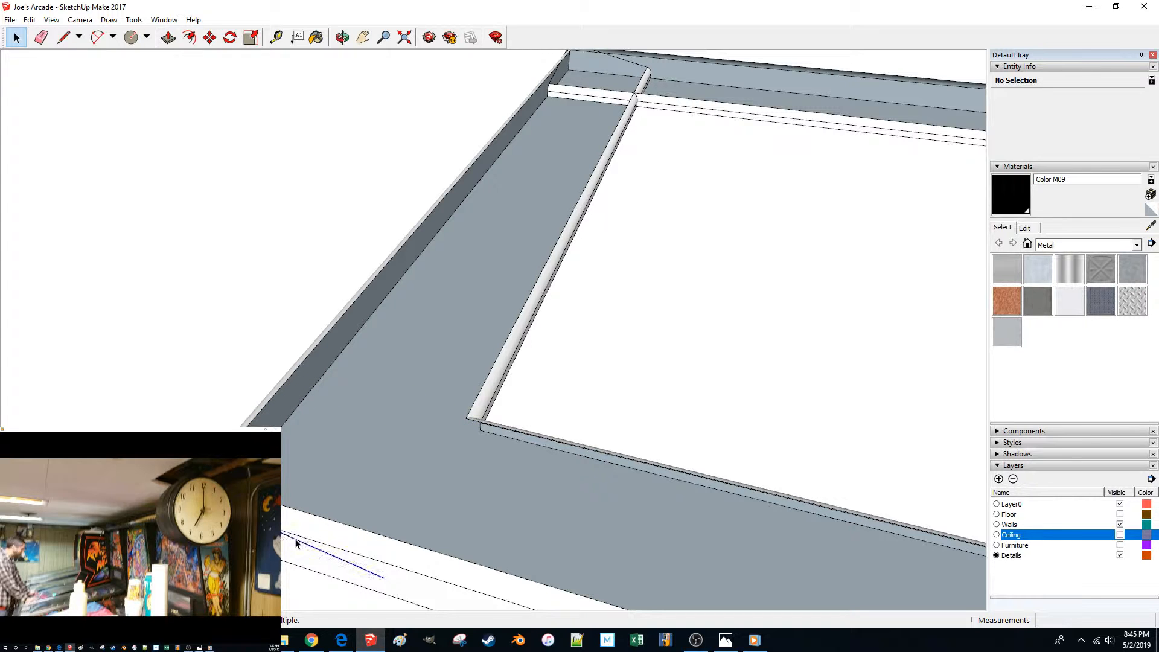
{"action": "left_click", "coordinate": [295, 543]}
{"action": "left_click", "coordinate": [254, 510]}
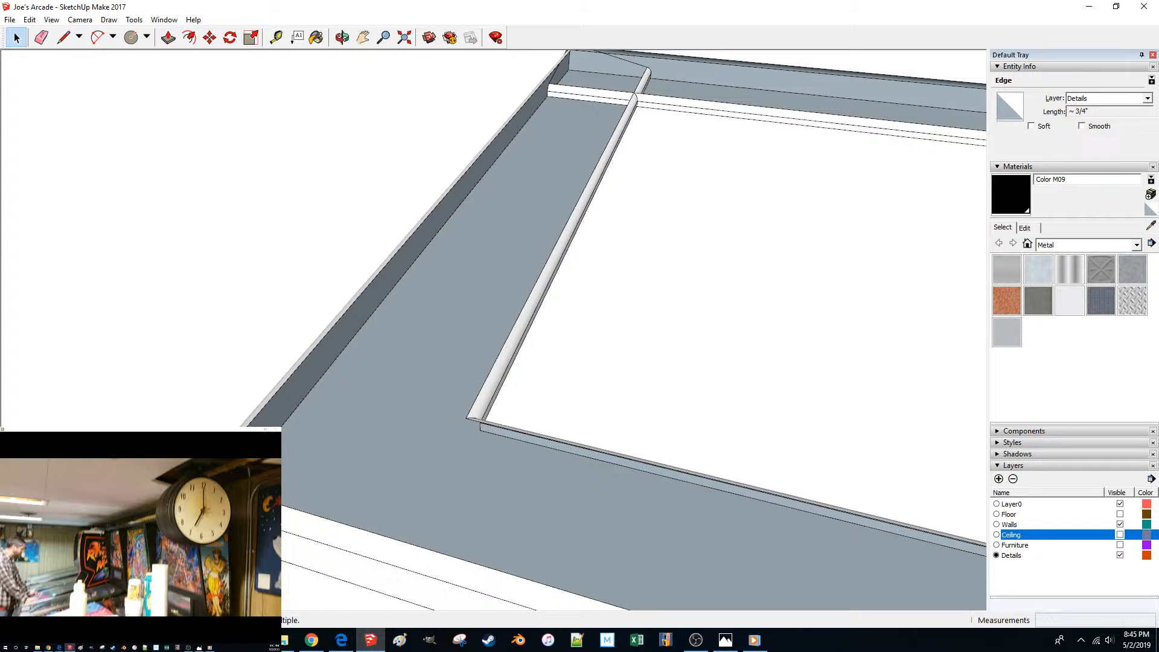
{"action": "key", "text": "Delete"}
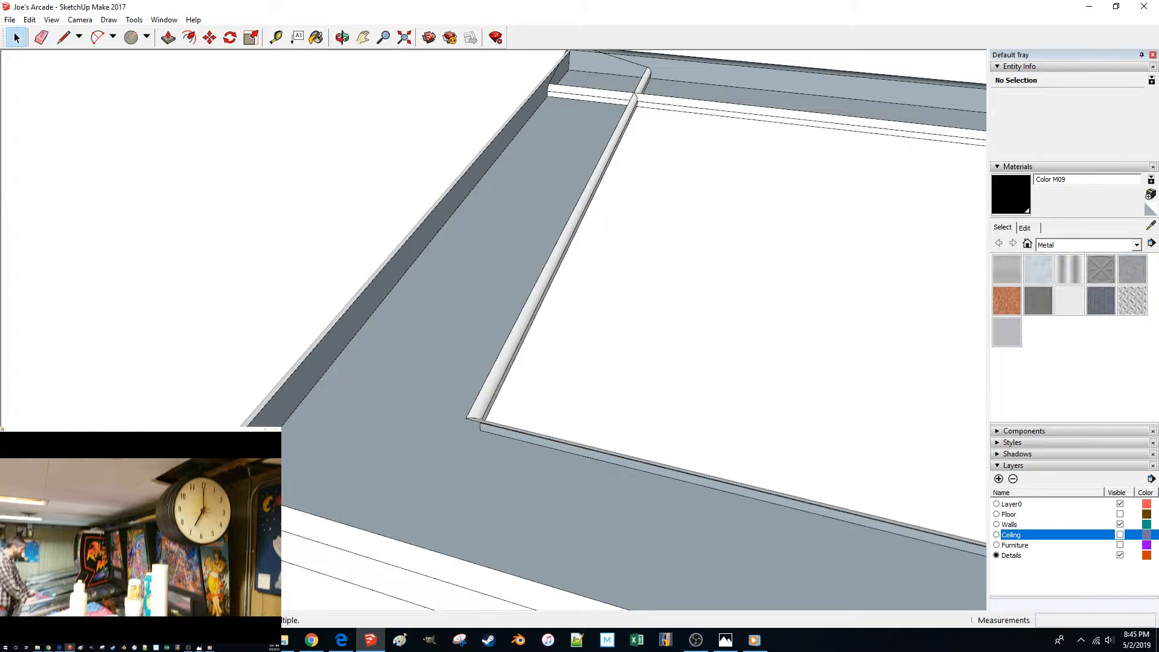
Delete the leftover overlap pieces protruding from the rounded outer lip at the same corner.
{"action": "scroll", "coordinate": [331, 481], "scroll_direction": "down", "scroll_amount": 3}
{"action": "scroll", "coordinate": [346, 472], "scroll_direction": "up", "scroll_amount": 2}
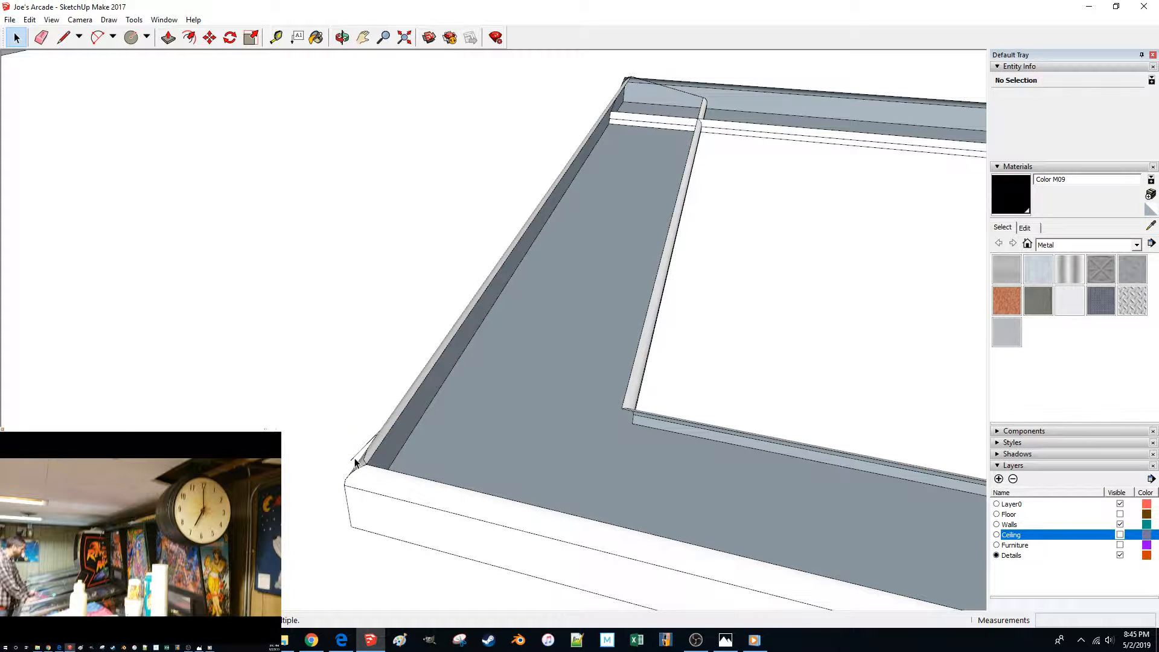
{"action": "left_click", "coordinate": [365, 463]}
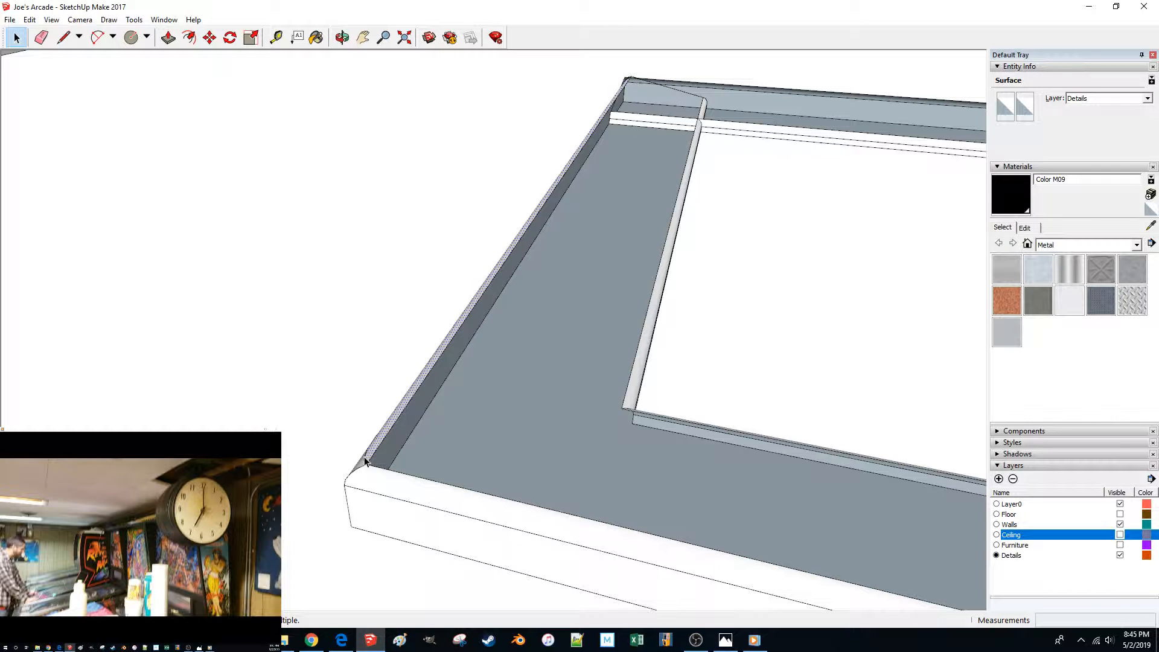
{"action": "left_click", "coordinate": [363, 463], "text": "shift"}
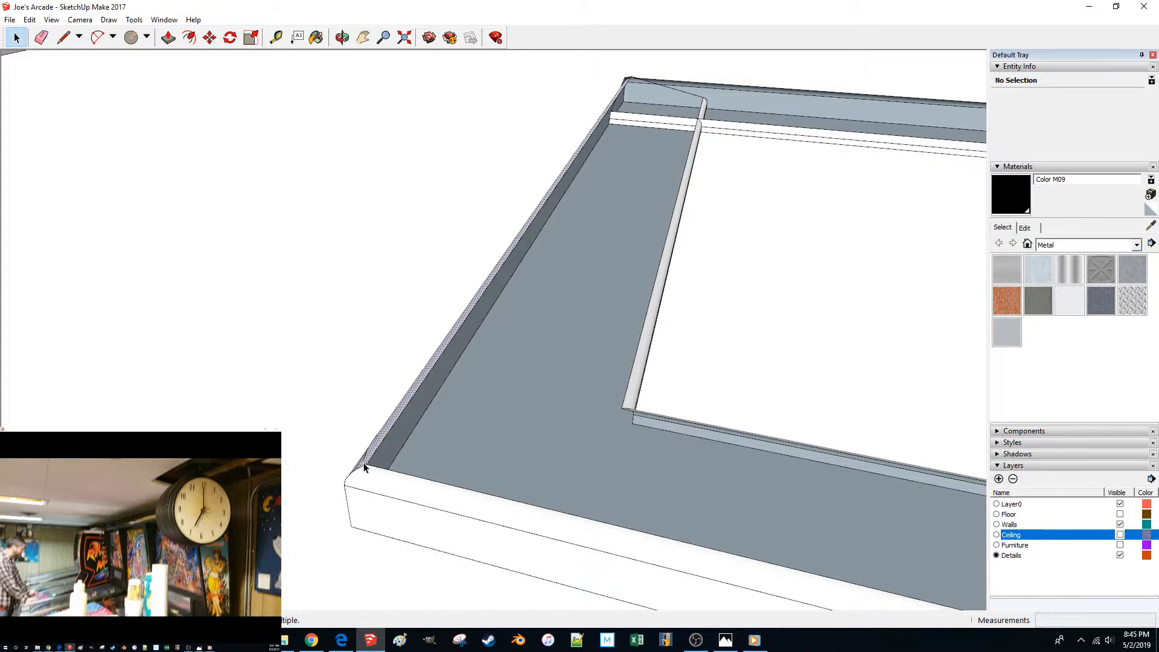
{"action": "key", "text": "Delete"}
{"action": "middle_click_drag", "start_coordinate": [491, 481], "coordinate": [665, 406]}
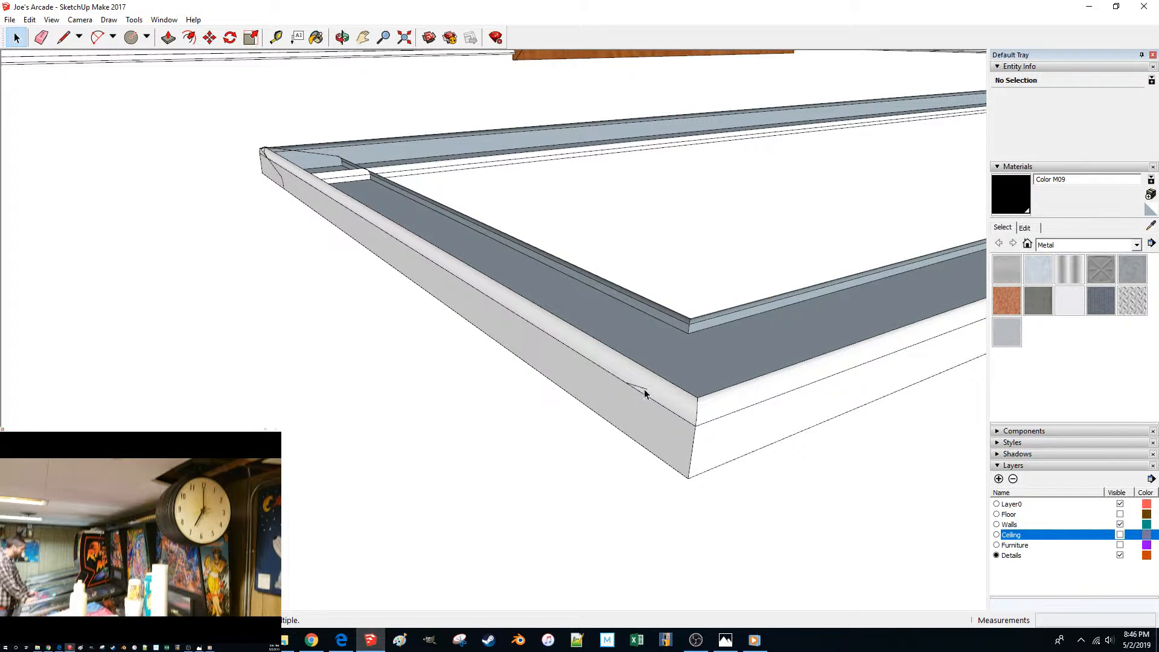
{"action": "middle_click_drag", "start_coordinate": [606, 397], "coordinate": [625, 399], "text": "shift"}
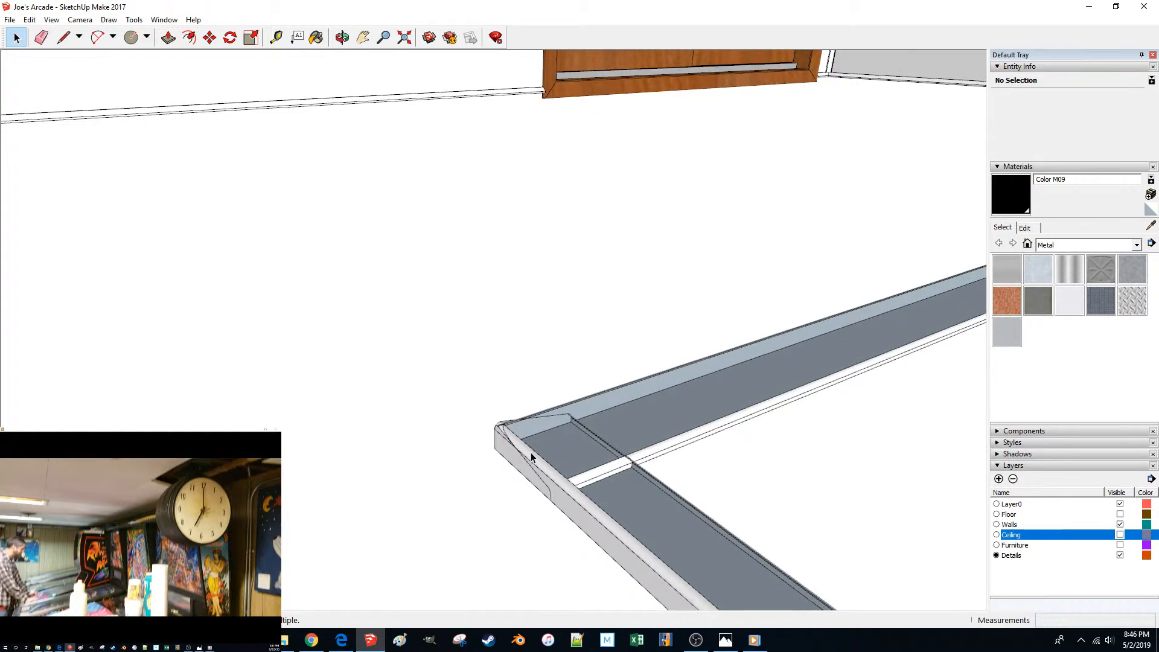
Delete the crossing inner strip ends and their stray lines at the short end's other corner, leaving one open inner corner.
{"action": "scroll", "coordinate": [532, 460], "scroll_direction": "up", "scroll_amount": 3}
{"action": "middle_click_drag", "start_coordinate": [533, 463], "coordinate": [498, 473]}
{"action": "left_click_drag", "start_coordinate": [490, 346], "coordinate": [578, 587]}
{"action": "key", "text": "Delete"}
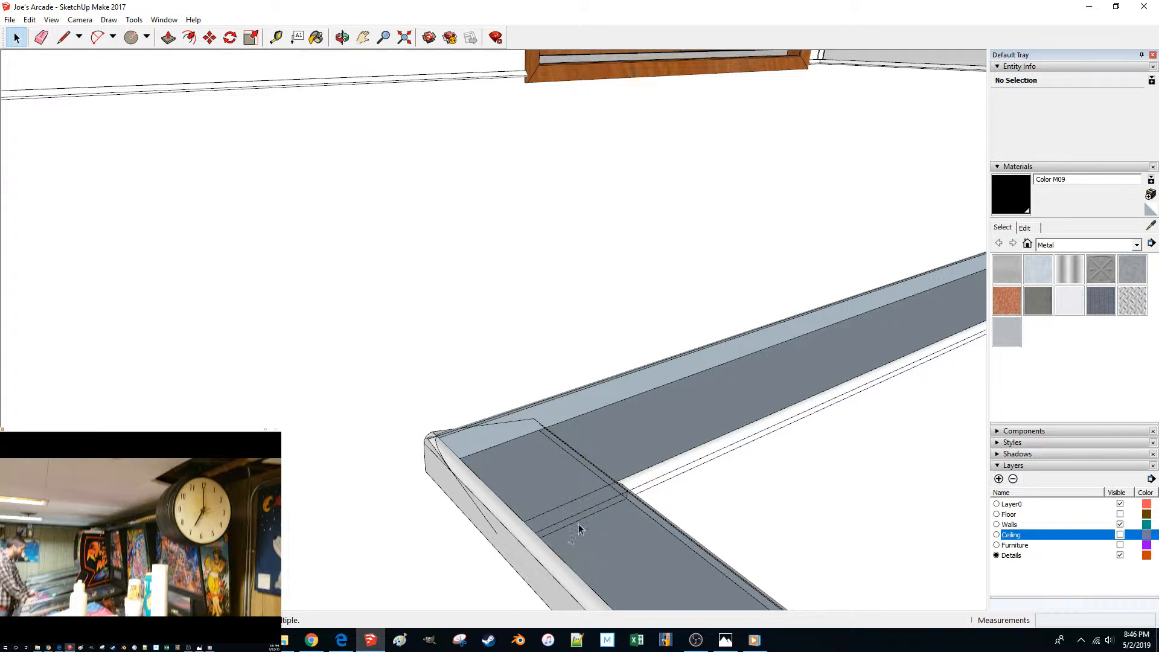
{"action": "left_click", "coordinate": [576, 504]}
{"action": "key", "text": "Delete"}
{"action": "left_click", "coordinate": [578, 459]}
{"action": "key", "text": "Delete"}
{"action": "key", "text": "Delete"}
{"action": "left_click", "coordinate": [486, 425]}
{"action": "key", "text": "Delete"}
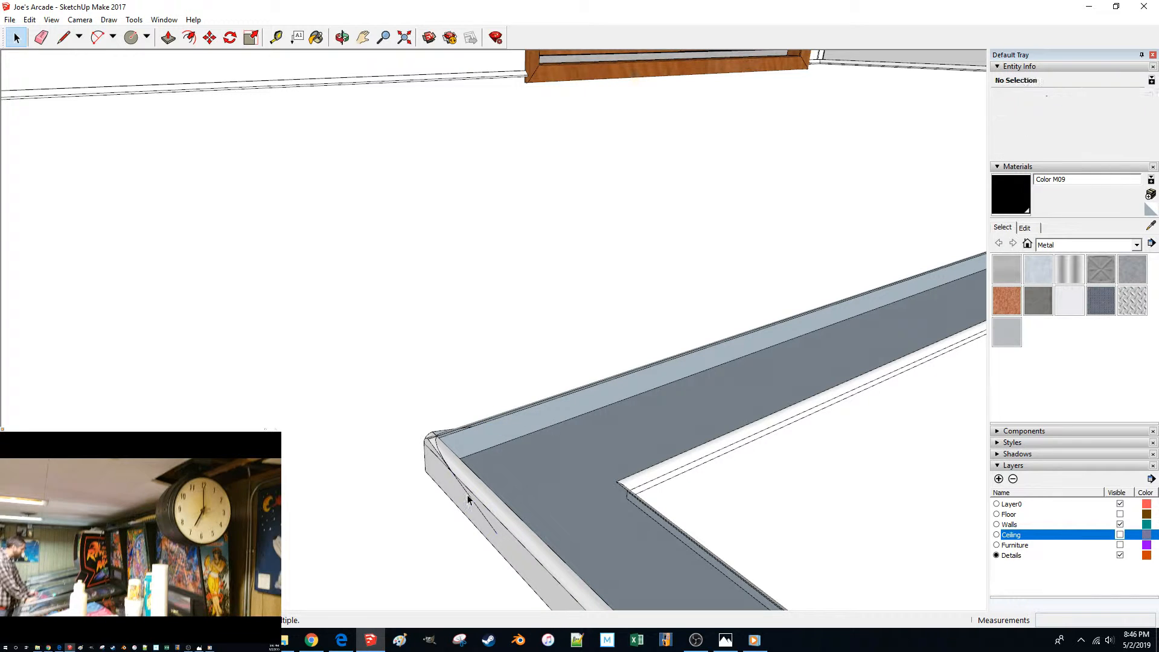
Delete the stray diagonal lines on the outer side of this corner.
{"action": "left_click", "coordinate": [447, 468]}
{"action": "left_click", "coordinate": [443, 462]}
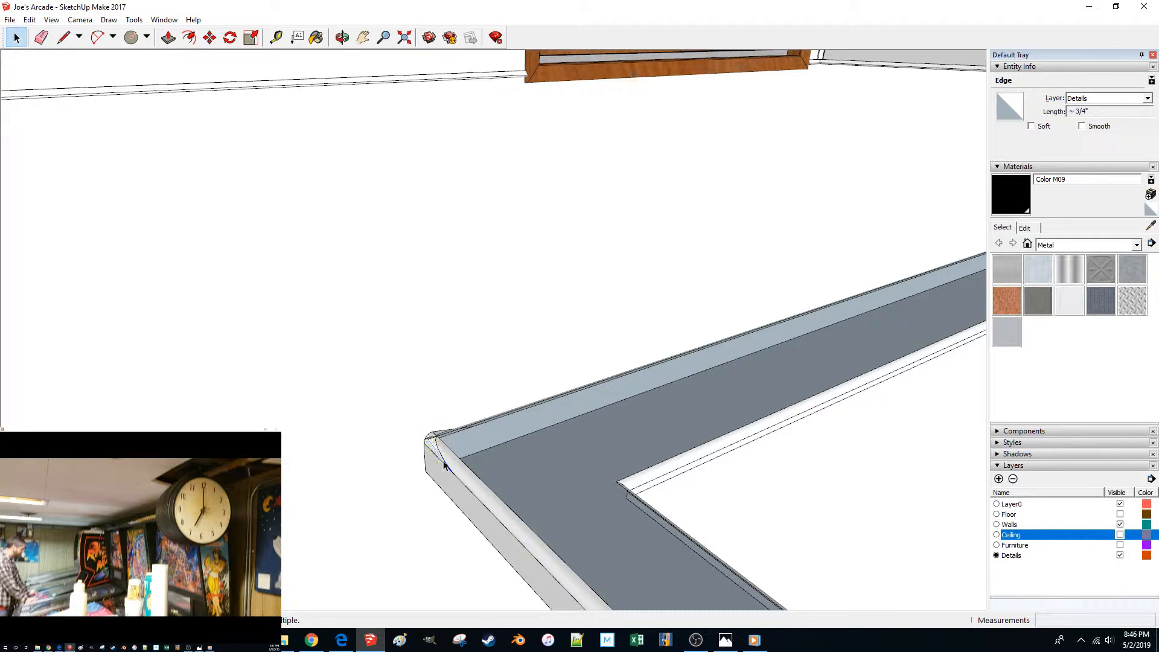
{"action": "key", "text": "Delete"}
{"action": "scroll", "coordinate": [443, 466], "scroll_direction": "up", "scroll_amount": 3}
{"action": "middle_click_drag", "start_coordinate": [433, 508], "coordinate": [422, 475]}
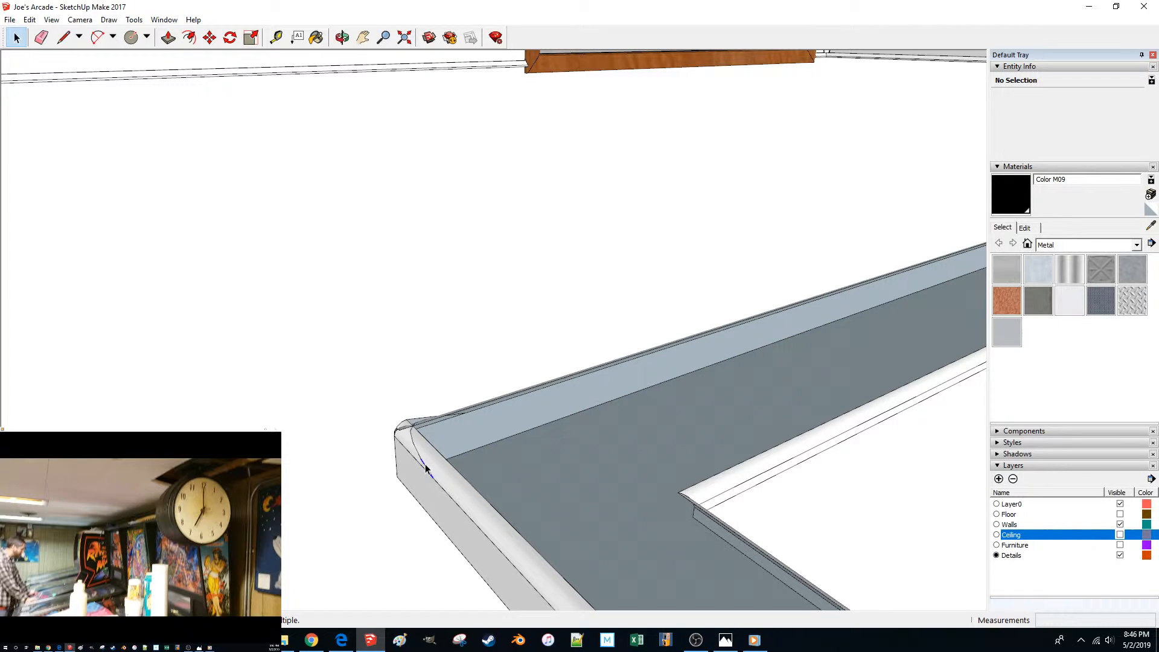
Delete the tiny stray edge at the tip of the frame's rounded outer corner.
{"action": "left_click", "coordinate": [403, 433]}
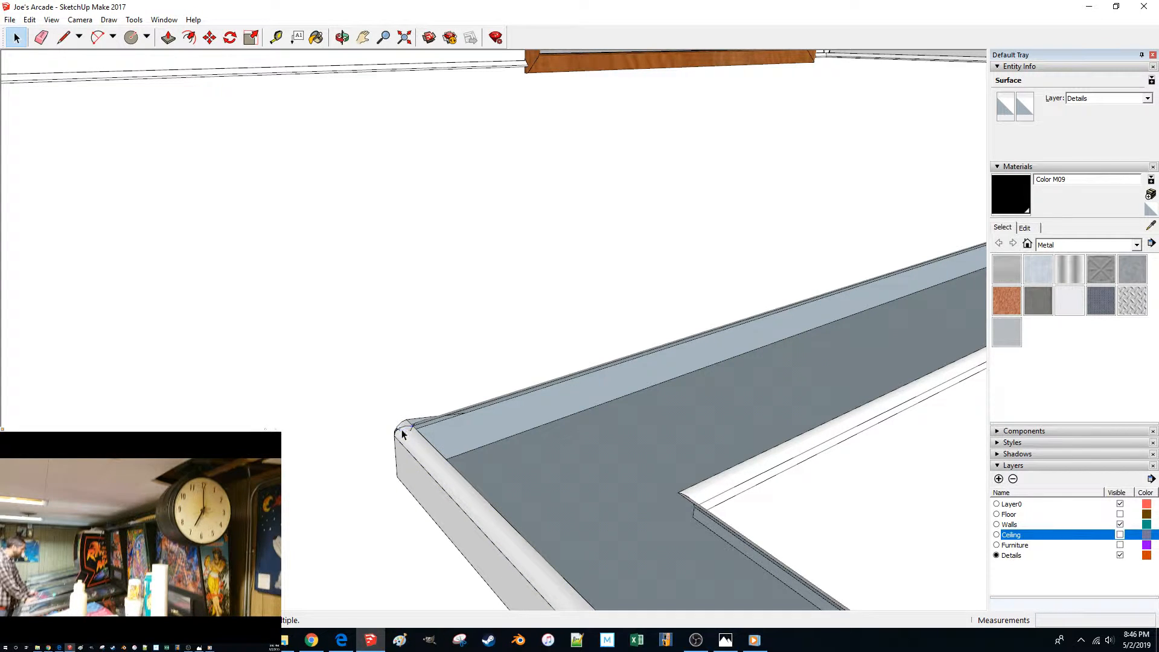
{"action": "left_click", "coordinate": [398, 435]}
{"action": "left_click", "coordinate": [404, 432]}
{"action": "middle_click_drag", "start_coordinate": [403, 433], "coordinate": [402, 476]}
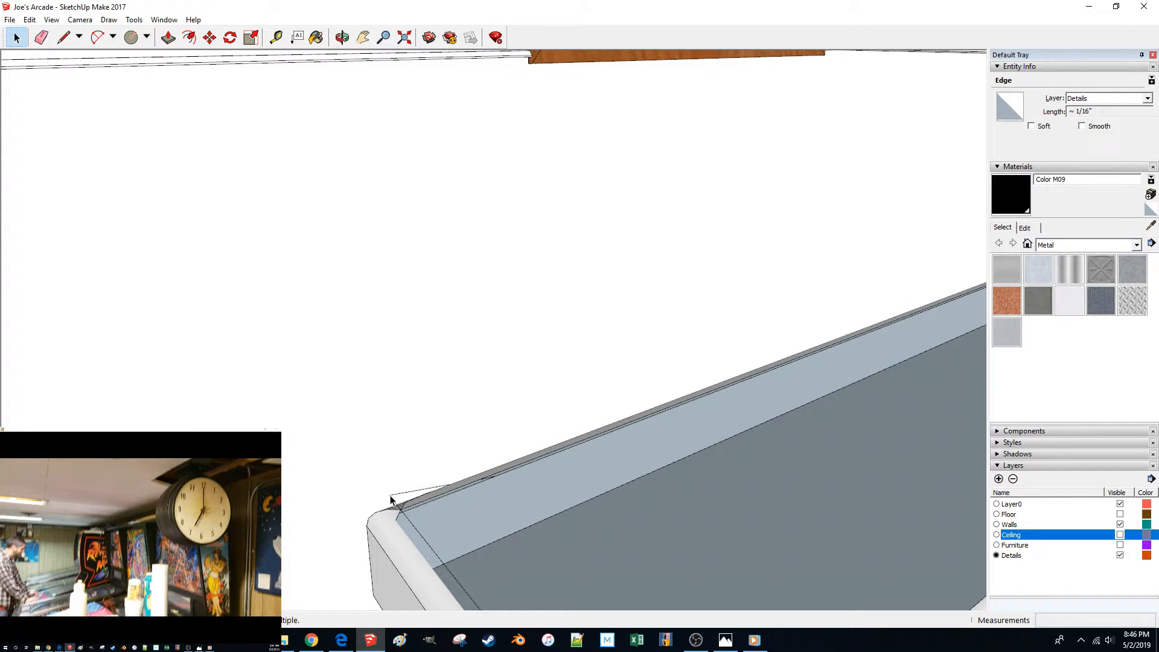
{"action": "key", "text": "Delete"}
Delete the small leftover surface and remaining stray pieces where the rounded lips meet at the outer corner.
{"action": "middle_click_drag", "start_coordinate": [398, 507], "coordinate": [631, 517]}
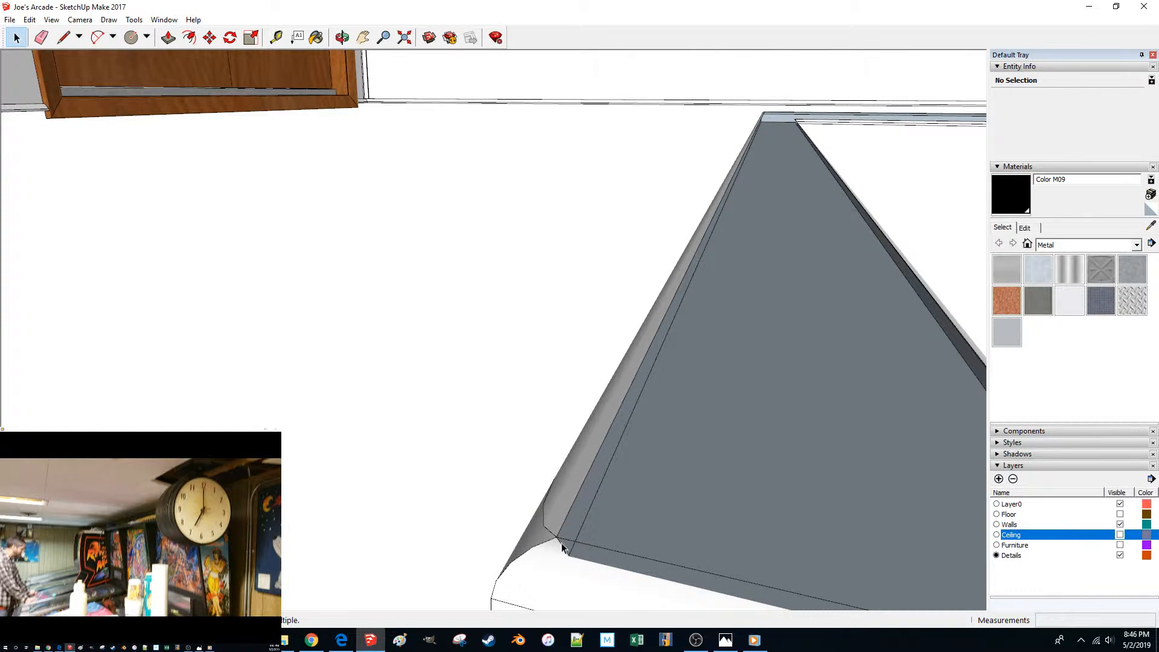
{"action": "middle_click_drag", "start_coordinate": [561, 546], "coordinate": [565, 548]}
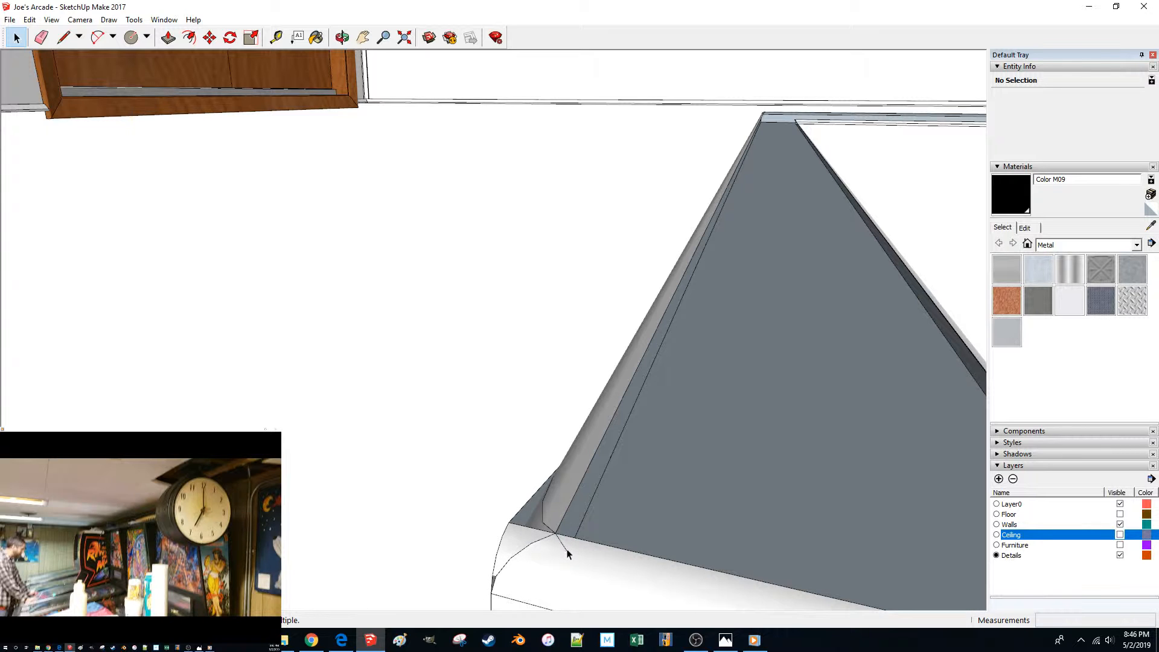
{"action": "left_click", "coordinate": [564, 550]}
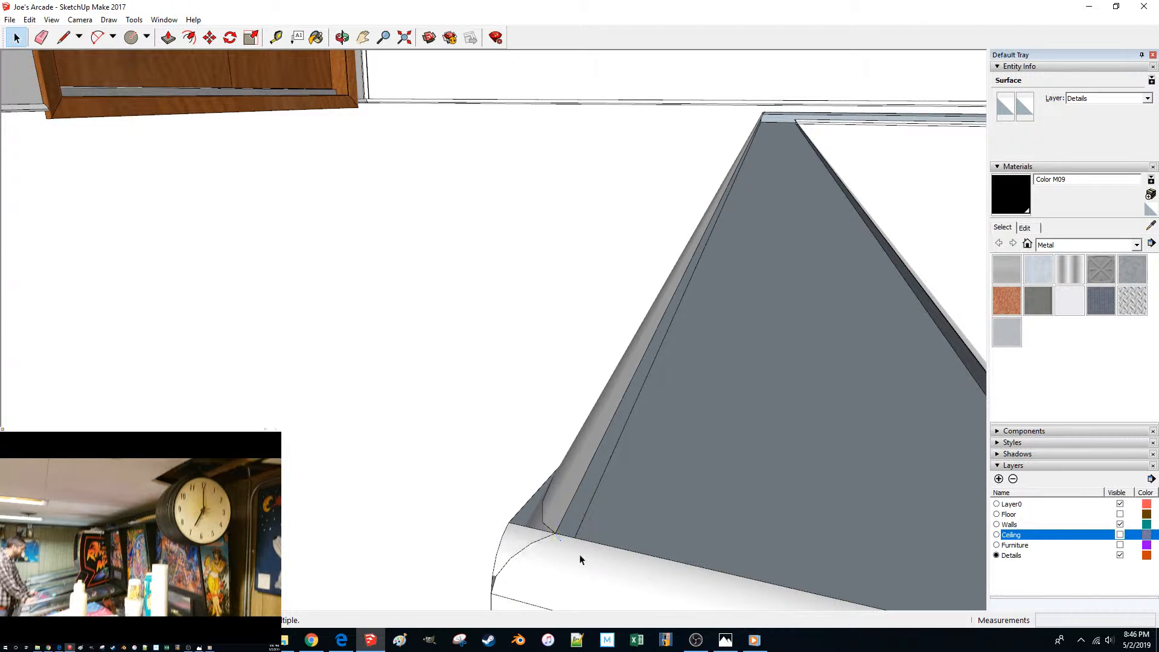
{"action": "key", "text": "Delete"}
{"action": "middle_click_drag", "start_coordinate": [587, 516], "coordinate": [510, 471]}
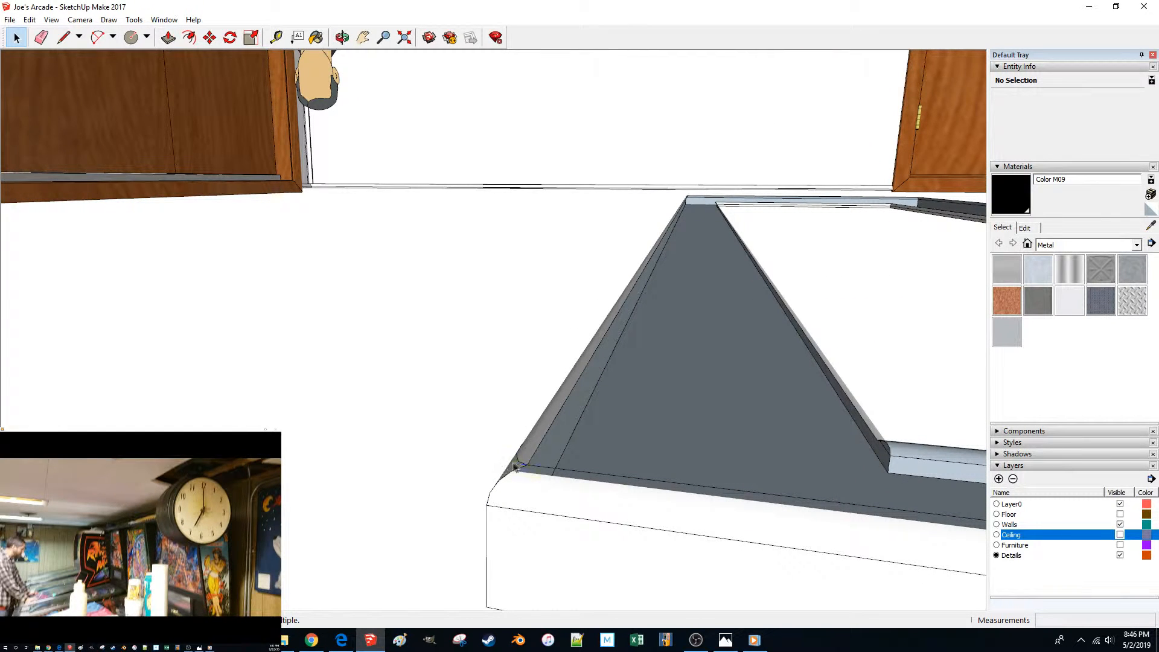
{"action": "left_click", "coordinate": [517, 465]}
{"action": "left_click", "coordinate": [522, 466]}
{"action": "middle_click_drag", "start_coordinate": [529, 481], "coordinate": [573, 466]}
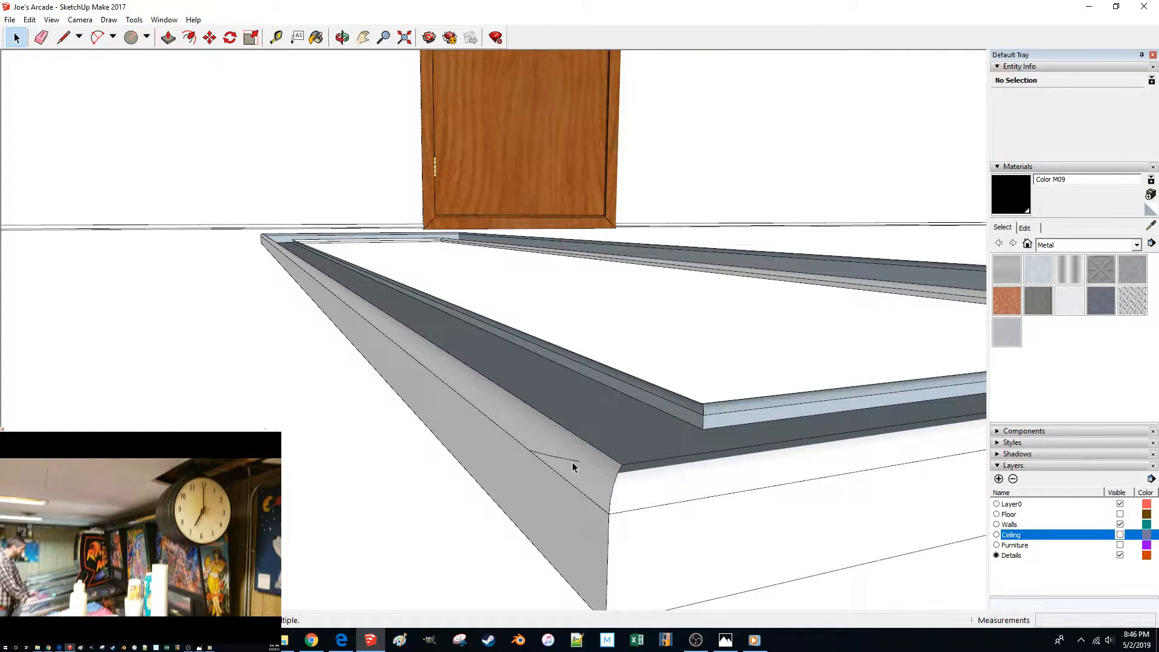
Draw a short line at the outer corner to close the edge of the rounded lip.
{"action": "key", "text": "l"}
{"action": "left_click", "coordinate": [622, 464]}
{"action": "left_click", "coordinate": [617, 472]}
{"action": "key", "text": "space"}
Draw mitre lines from the inner to the outer corner at both corners of the frame's near short end.
{"action": "middle_click_drag", "start_coordinate": [356, 469], "coordinate": [479, 457]}
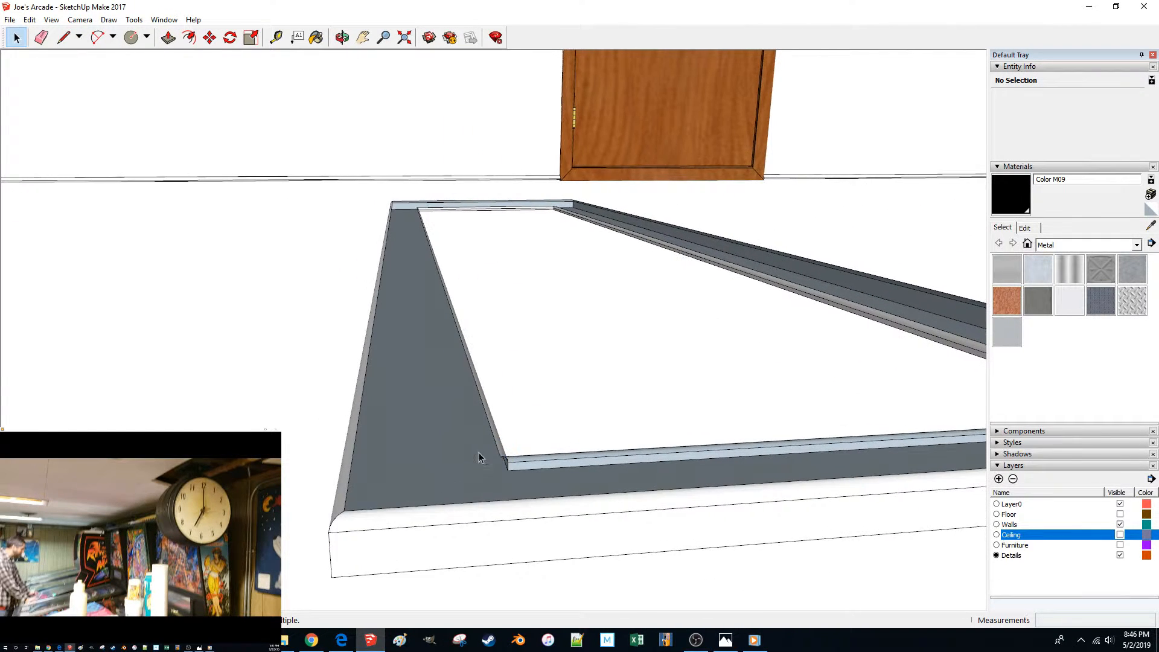
{"action": "key", "text": "l"}
{"action": "left_click", "coordinate": [501, 457]}
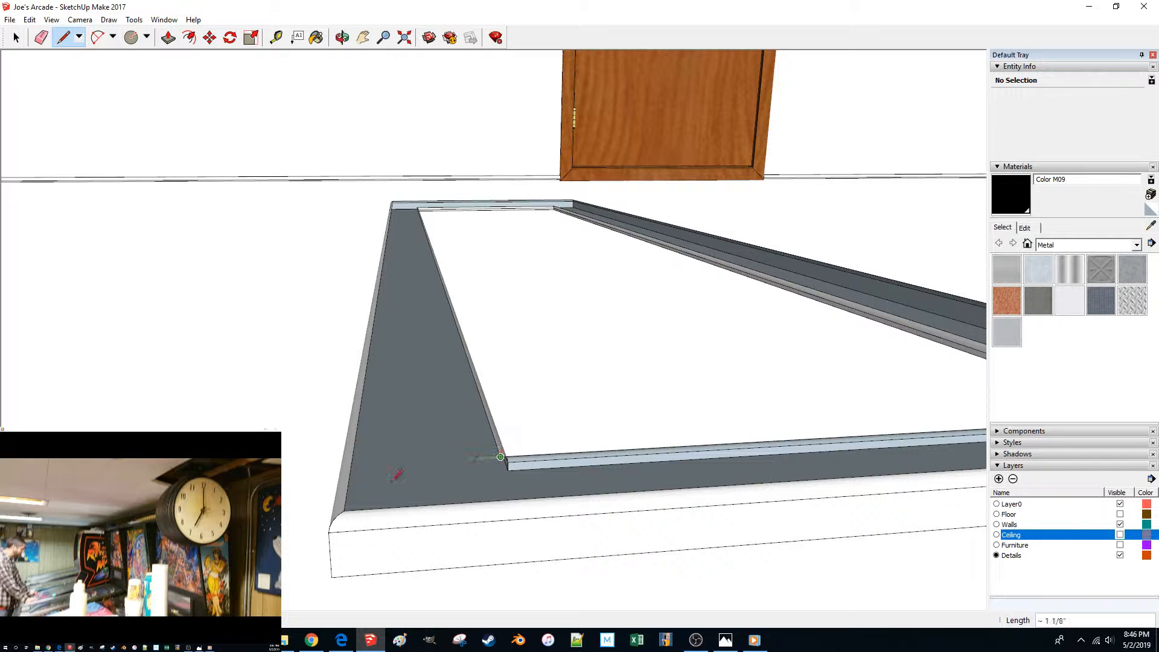
{"action": "left_click", "coordinate": [344, 510]}
{"action": "middle_click_drag", "start_coordinate": [344, 510], "coordinate": [73, 522], "text": "shift"}
{"action": "key", "text": "Escape"}
{"action": "middle_click_drag", "start_coordinate": [953, 433], "coordinate": [754, 449], "text": "shift"}
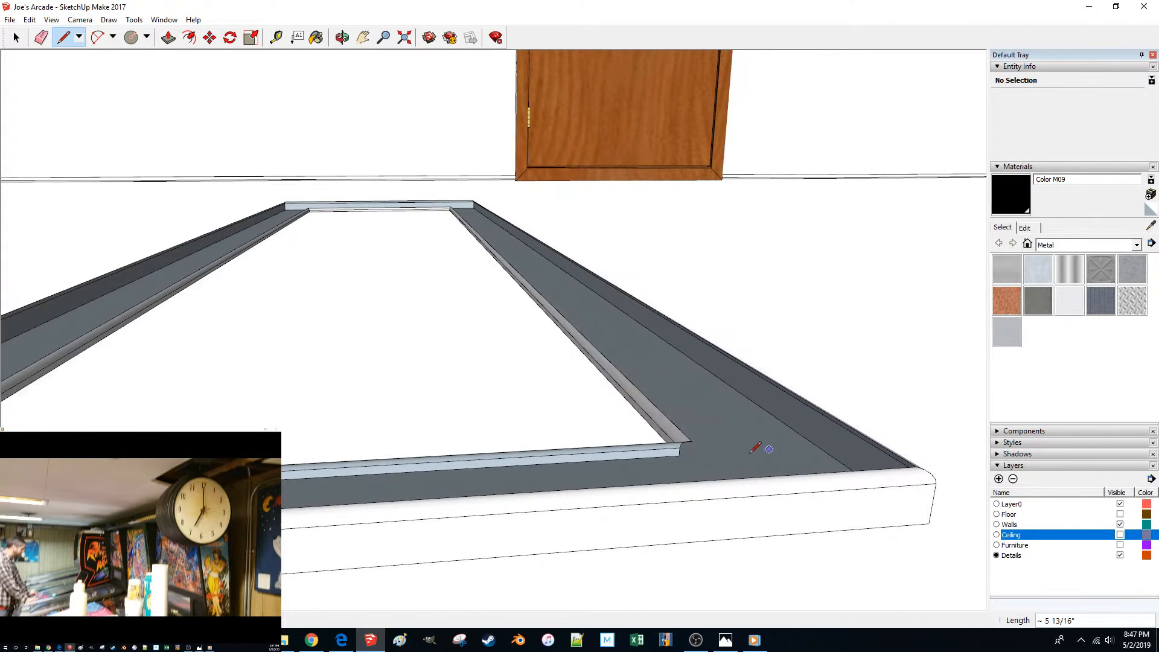
{"action": "left_click", "coordinate": [692, 441]}
{"action": "left_click", "coordinate": [915, 464]}
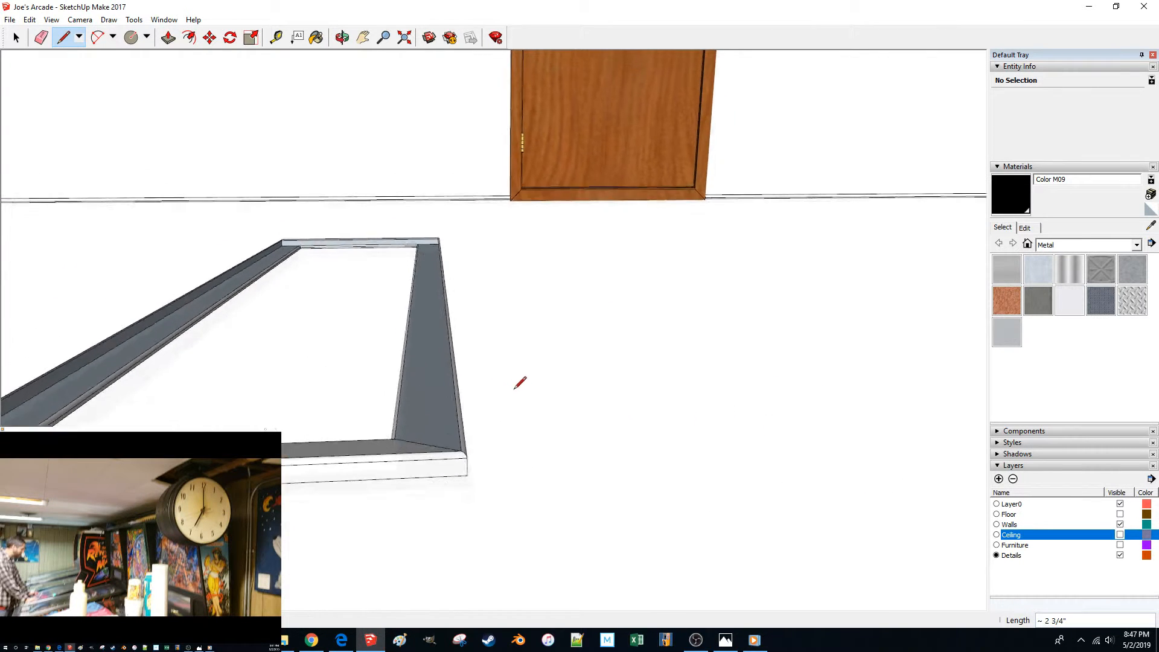
Draw matching mitre lines between the inner and outer corners at the frame's two remaining corners.
{"action": "scroll", "coordinate": [516, 402], "scroll_direction": "up", "scroll_amount": 2}
{"action": "middle_click_drag", "start_coordinate": [515, 402], "coordinate": [551, 542], "text": "shift"}
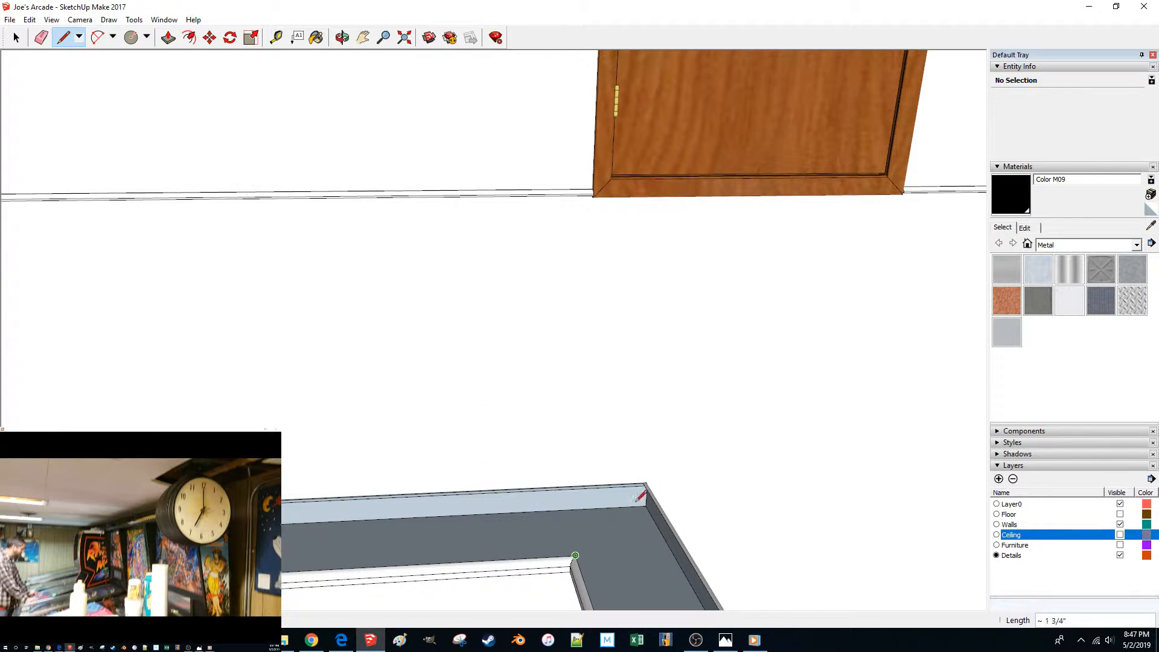
{"action": "mouse_move", "coordinate": [637, 499]}
{"action": "middle_mouse_down", "text": "shift"}
{"action": "mouse_move", "coordinate": [512, 410]}
{"action": "mouse_move", "coordinate": [440, 409]}
{"action": "middle_mouse_up", "text": "shift"}
{"action": "scroll", "coordinate": [511, 413], "scroll_direction": "down", "scroll_amount": 2}
{"action": "mouse_move", "coordinate": [440, 362]}
{"action": "middle_mouse_down"}
{"action": "mouse_move", "coordinate": [434, 403]}
{"action": "mouse_move", "coordinate": [380, 468]}
{"action": "mouse_move", "coordinate": [370, 444]}
{"action": "middle_mouse_up"}
{"action": "scroll", "coordinate": [433, 401], "scroll_direction": "up", "scroll_amount": 3}
{"action": "left_click", "coordinate": [371, 482]}
{"action": "scroll", "coordinate": [370, 481], "scroll_direction": "down", "scroll_amount": 4}
{"action": "scroll", "coordinate": [384, 405], "scroll_direction": "up", "scroll_amount": 2}
{"action": "scroll", "coordinate": [387, 401], "scroll_direction": "up", "scroll_amount": 2}
{"action": "mouse_move", "coordinate": [387, 386]}
{"action": "middle_mouse_down"}
{"action": "mouse_move", "coordinate": [352, 414]}
{"action": "mouse_move", "coordinate": [374, 460]}
{"action": "middle_mouse_up"}
{"action": "scroll", "coordinate": [351, 414], "scroll_direction": "up", "scroll_amount": 1}
{"action": "left_click", "coordinate": [345, 422]}
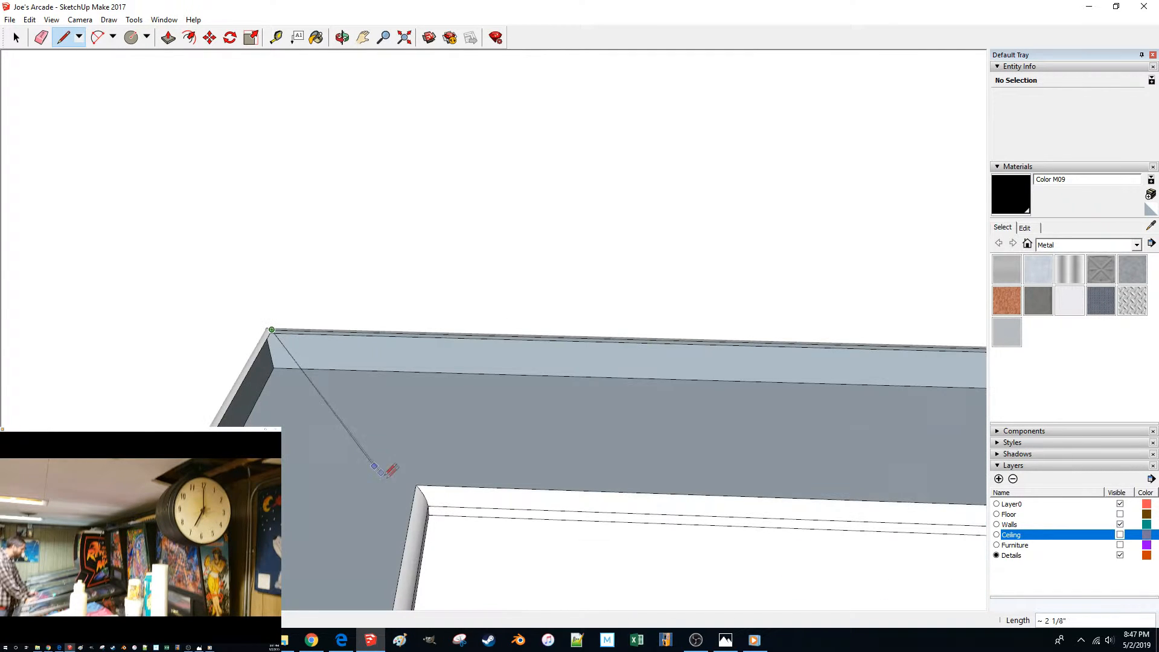
{"action": "key", "text": "space"}
Select all connected geometry of the light frame and make it a group.
{"action": "middle_click_drag", "start_coordinate": [385, 284], "coordinate": [406, 365]}
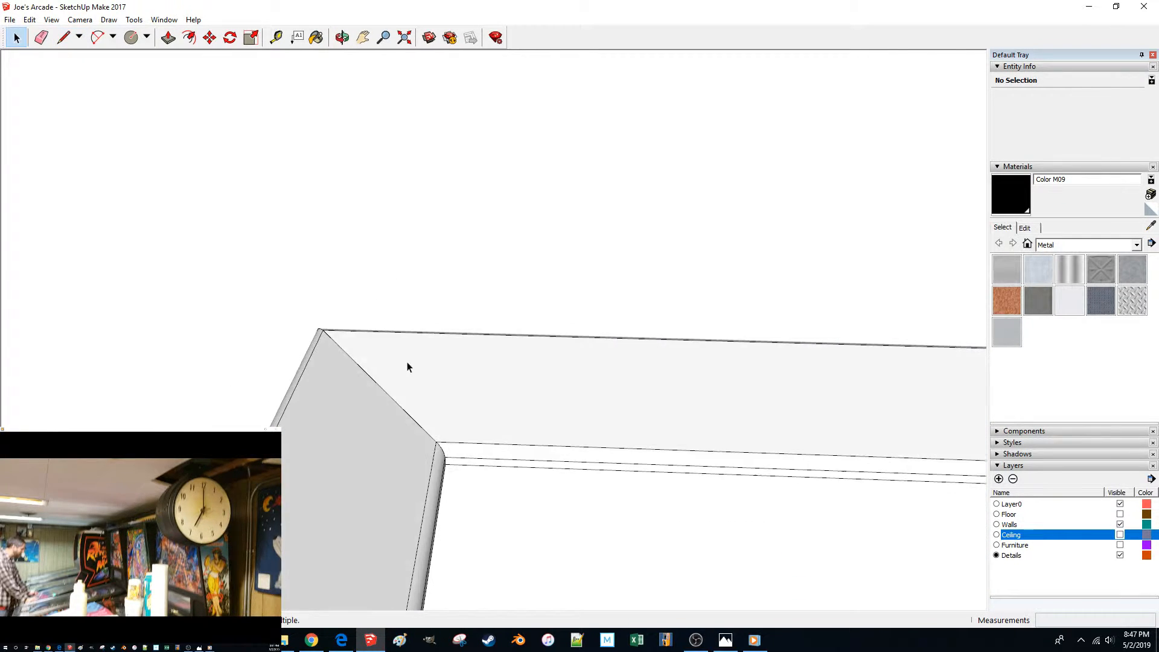
{"action": "triple_click", "coordinate": [429, 372]}
{"action": "scroll", "coordinate": [428, 368], "scroll_direction": "down", "scroll_amount": 6}
{"action": "middle_click_drag", "start_coordinate": [449, 366], "coordinate": [464, 399]}
{"action": "key", "text": "g"}
{"action": "left_click", "coordinate": [464, 398]}
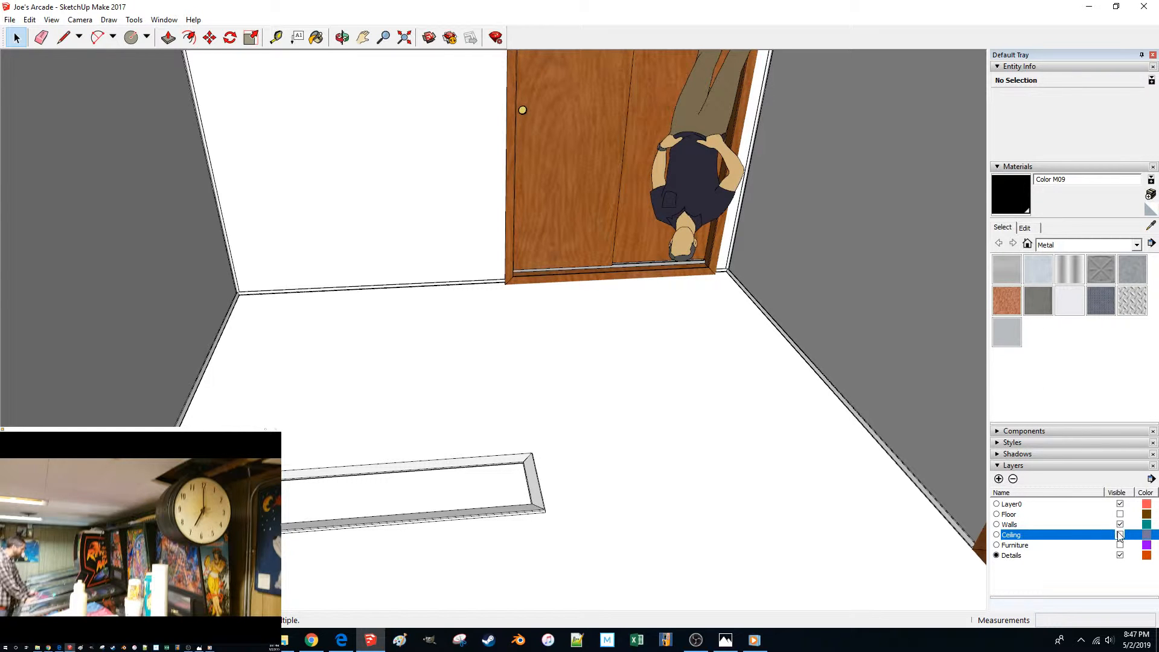
Make the Ceiling and Furniture layers visible and select the light frame group.
{"action": "left_click", "coordinate": [1120, 535]}
{"action": "left_click", "coordinate": [1120, 545]}
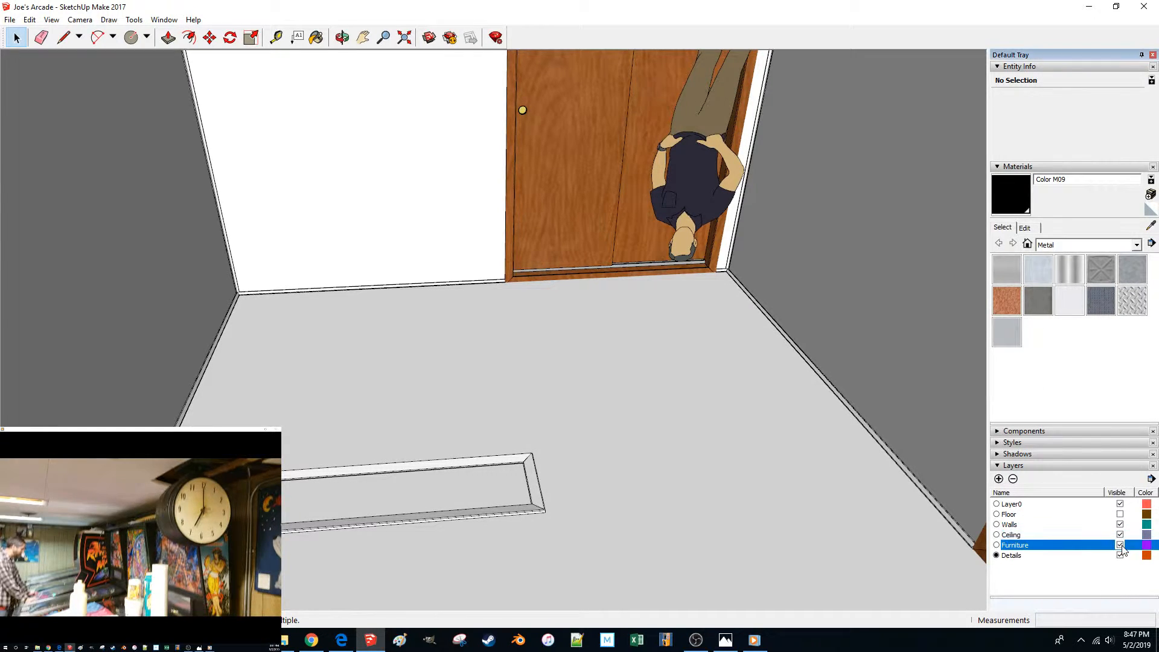
{"action": "left_click", "coordinate": [488, 460]}
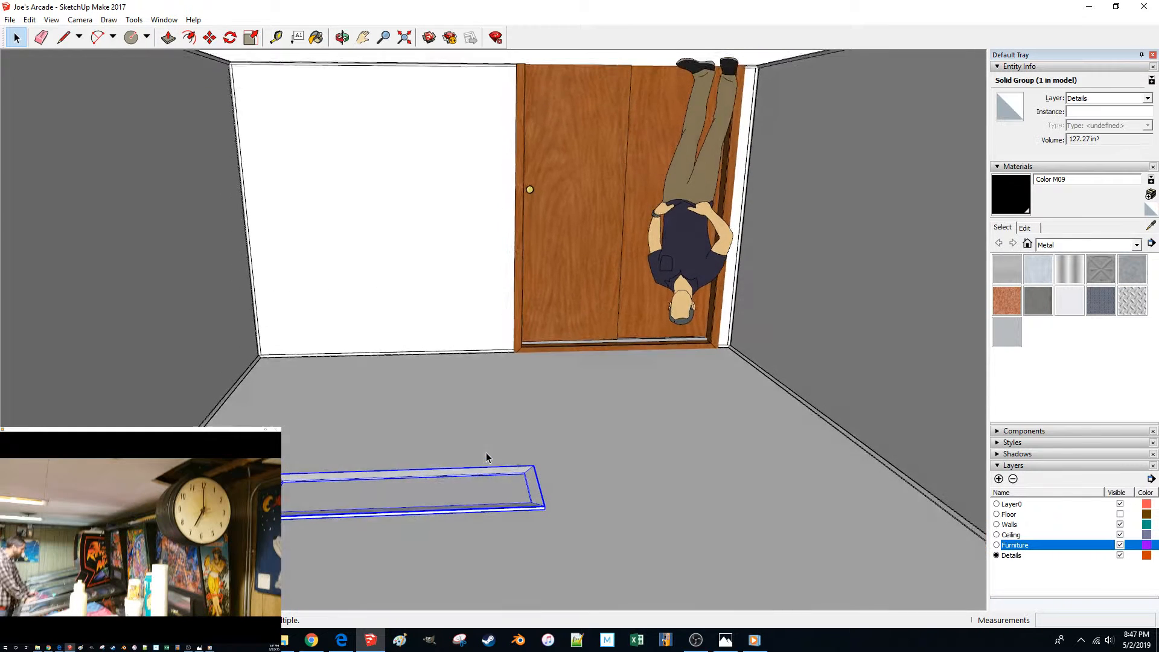
Draw a short vertical guide line on the closet-door end wall, starting at the midpoint of its ceiling edge.
{"action": "middle_click_drag", "start_coordinate": [483, 460], "coordinate": [384, 503]}
{"action": "key", "text": "l"}
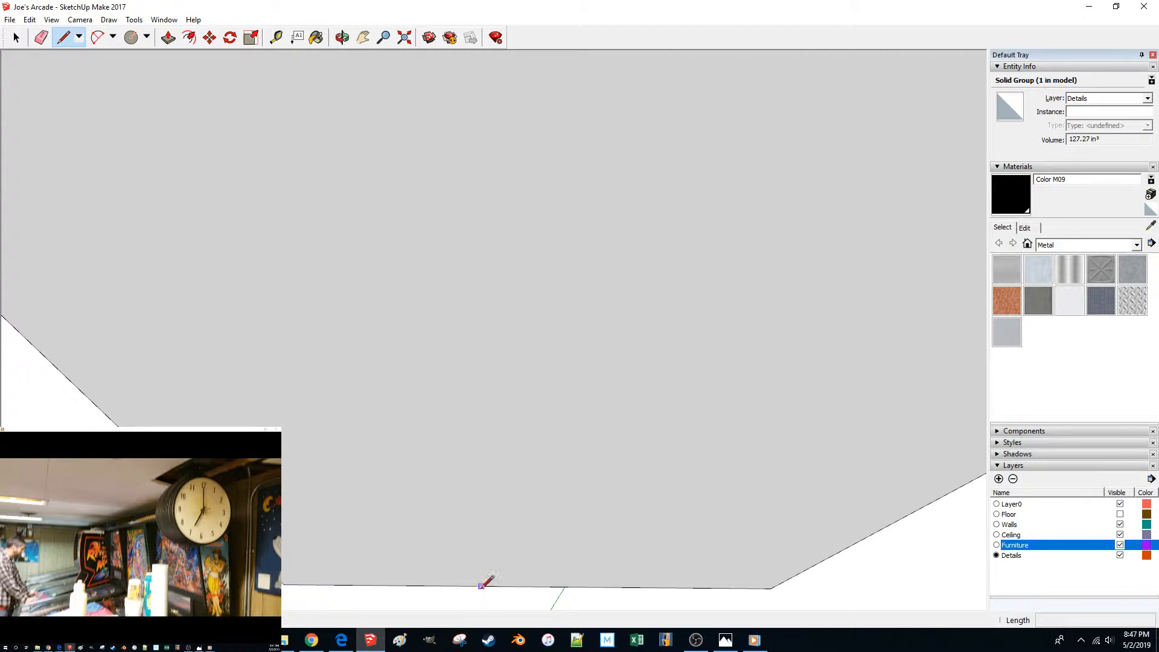
{"action": "left_click", "coordinate": [529, 585]}
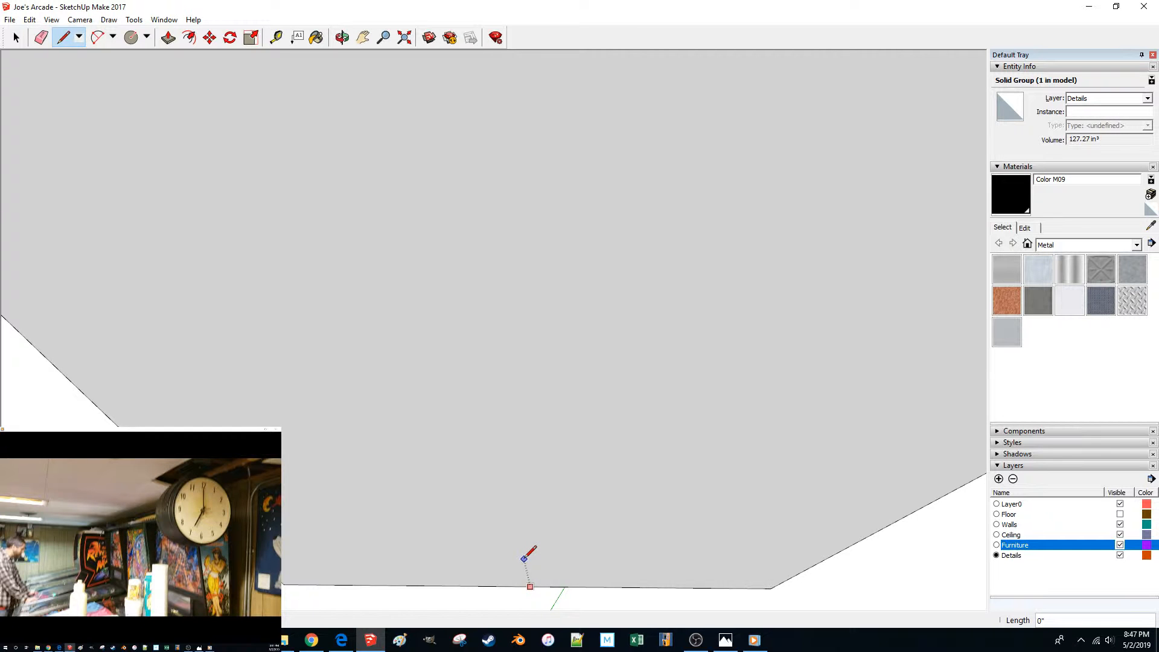
{"action": "scroll", "coordinate": [524, 575], "scroll_direction": "up", "scroll_amount": 6}
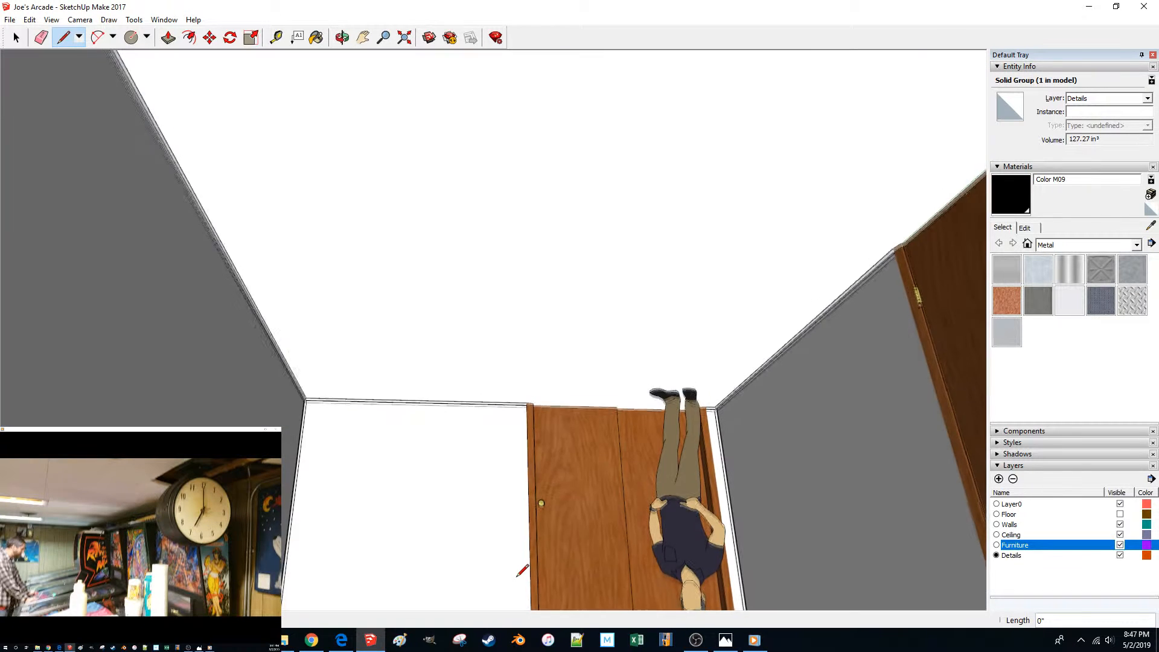
{"action": "middle_click_drag", "start_coordinate": [517, 576], "coordinate": [509, 562]}
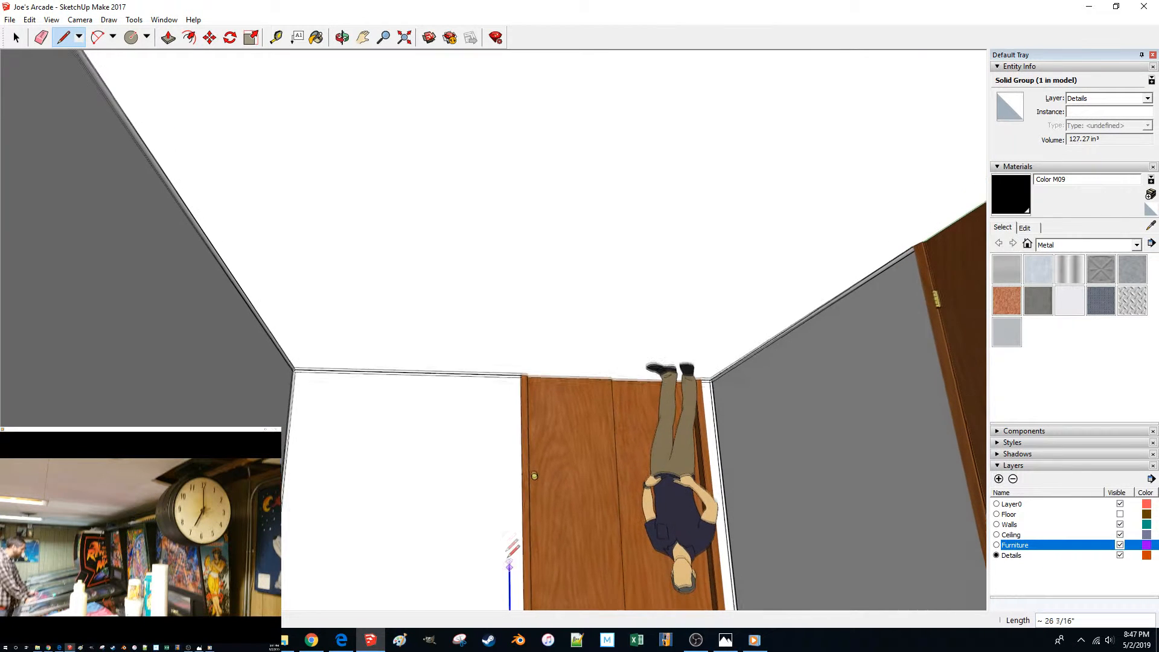
{"action": "middle_click_drag", "start_coordinate": [498, 522], "coordinate": [440, 496]}
{"action": "key", "text": "Escape"}
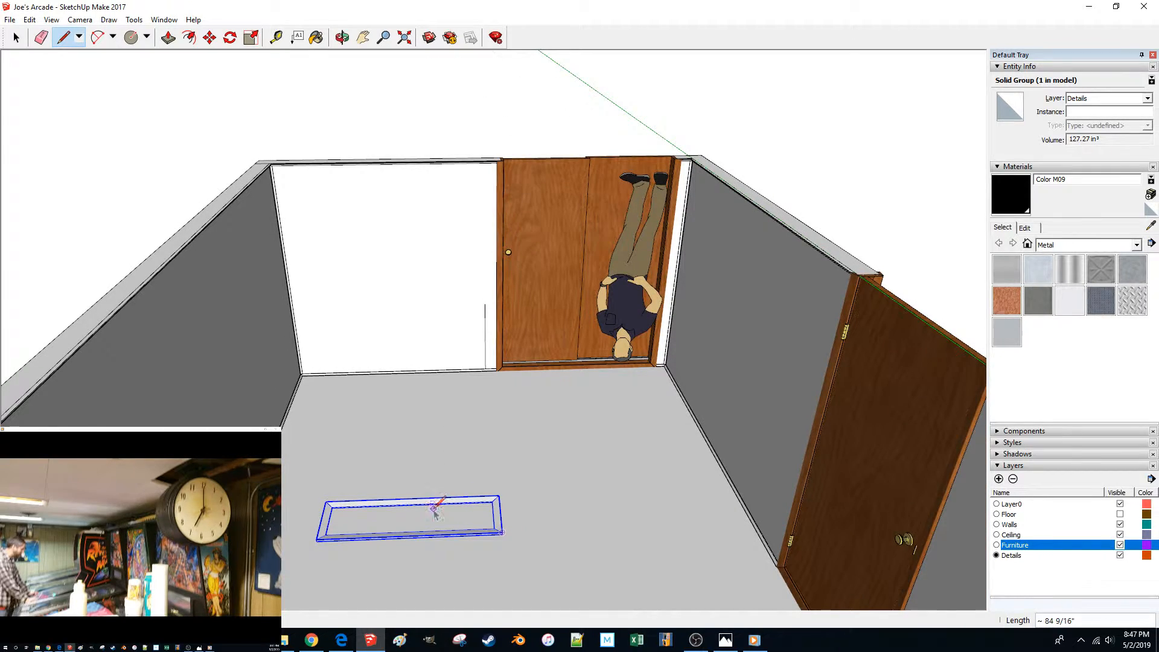
{"action": "key", "text": "space"}
Move the light frame by its long edge's midpoint about 24 9/16" along the red axis, centring it on the guide line.
{"action": "scroll", "coordinate": [426, 504], "scroll_direction": "up", "scroll_amount": 5}
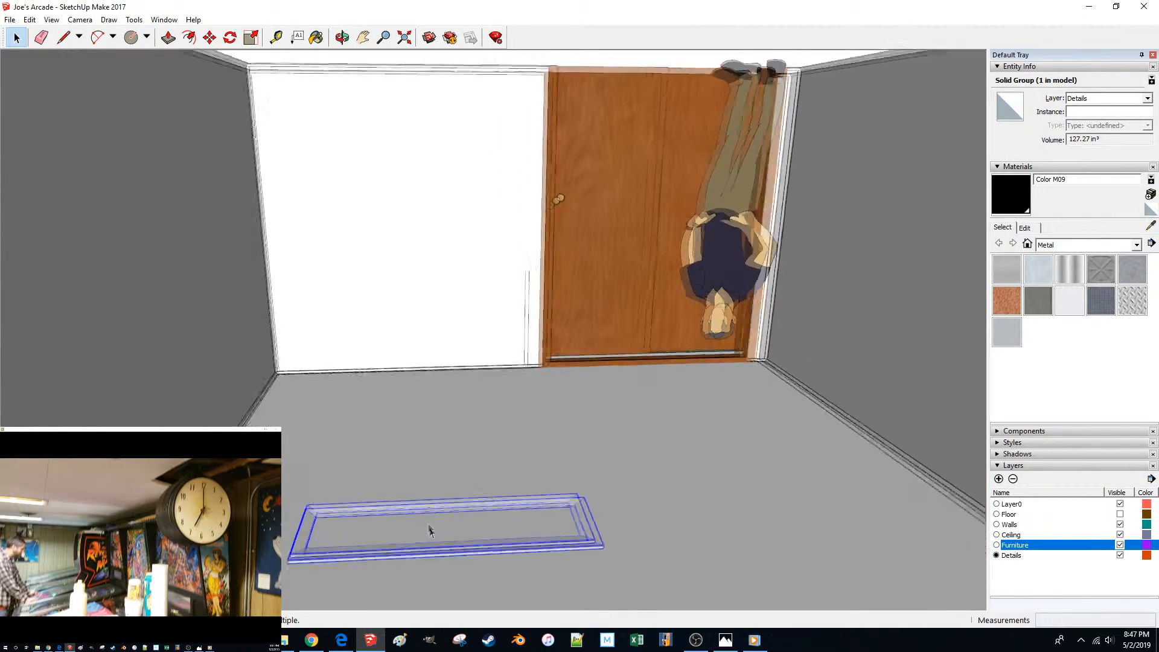
{"action": "key", "text": "m"}
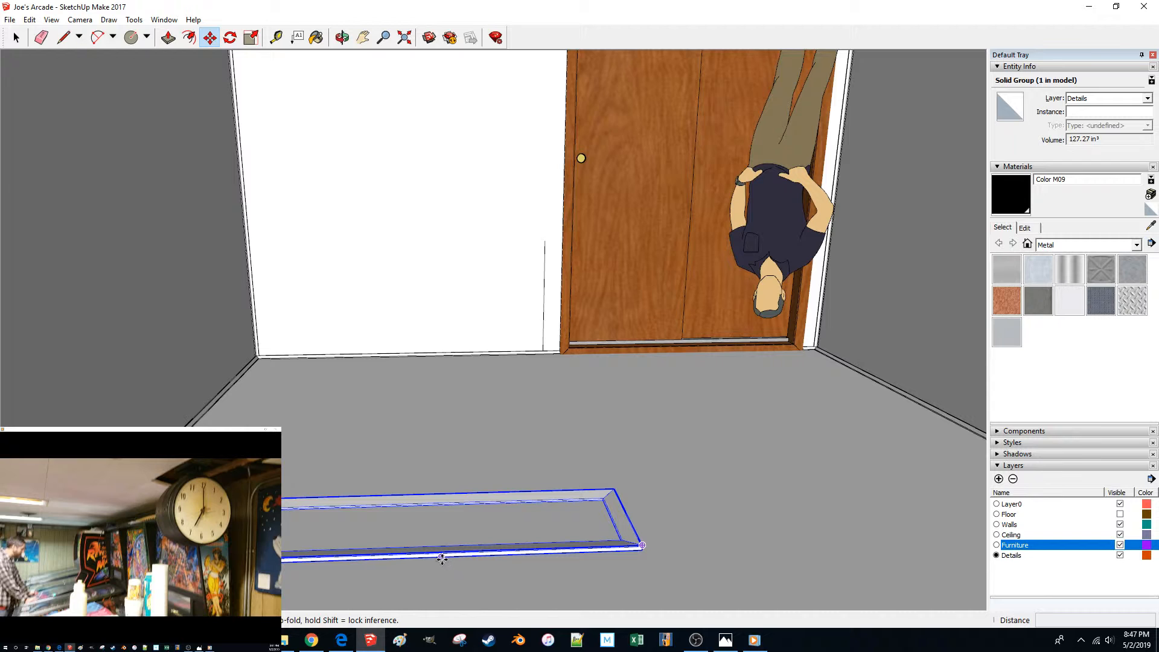
{"action": "left_click", "coordinate": [443, 555]}
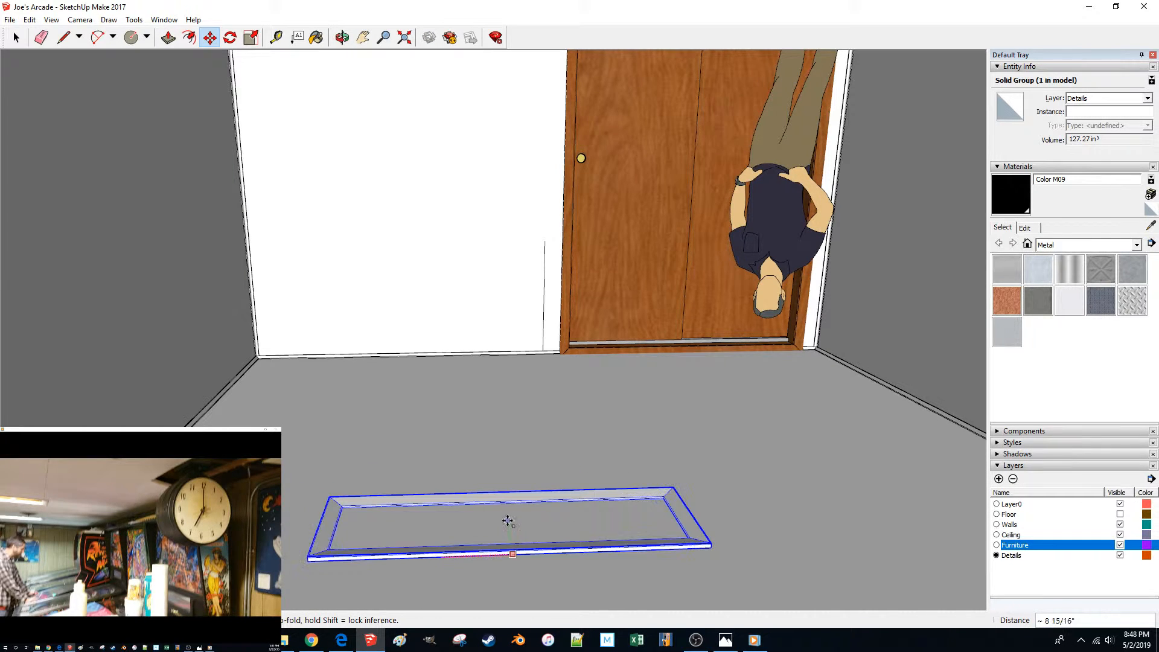
{"action": "left_click", "coordinate": [544, 243]}
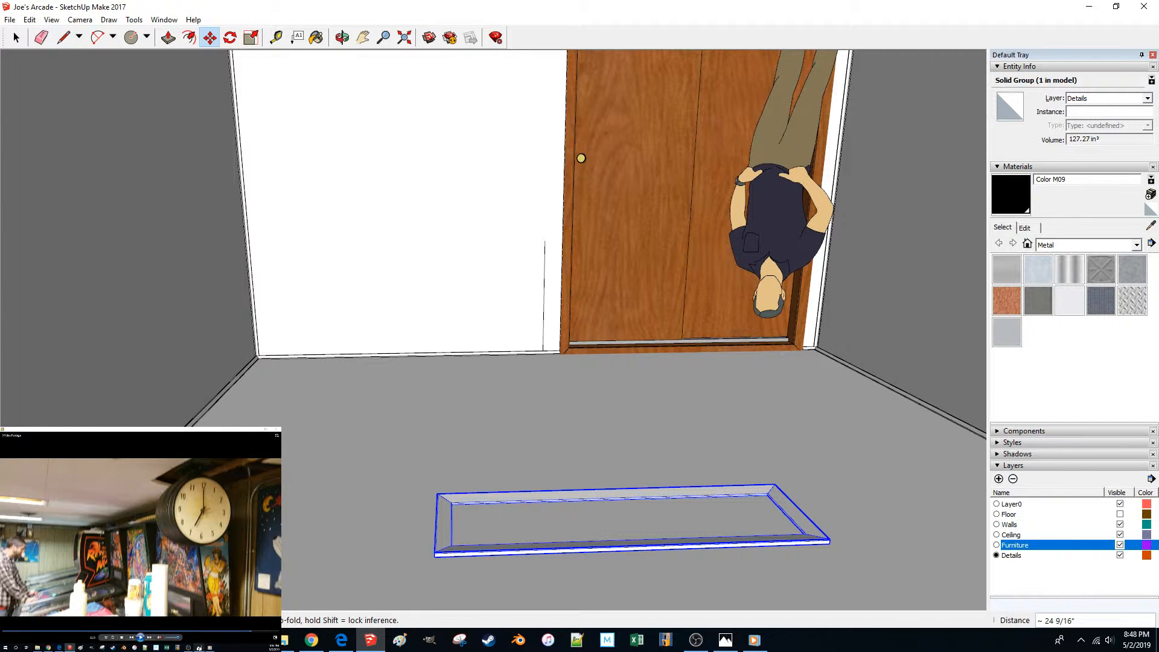
Consult the scanned room plan for the ceiling light positions.
{"action": "left_click", "coordinate": [57, 647]}
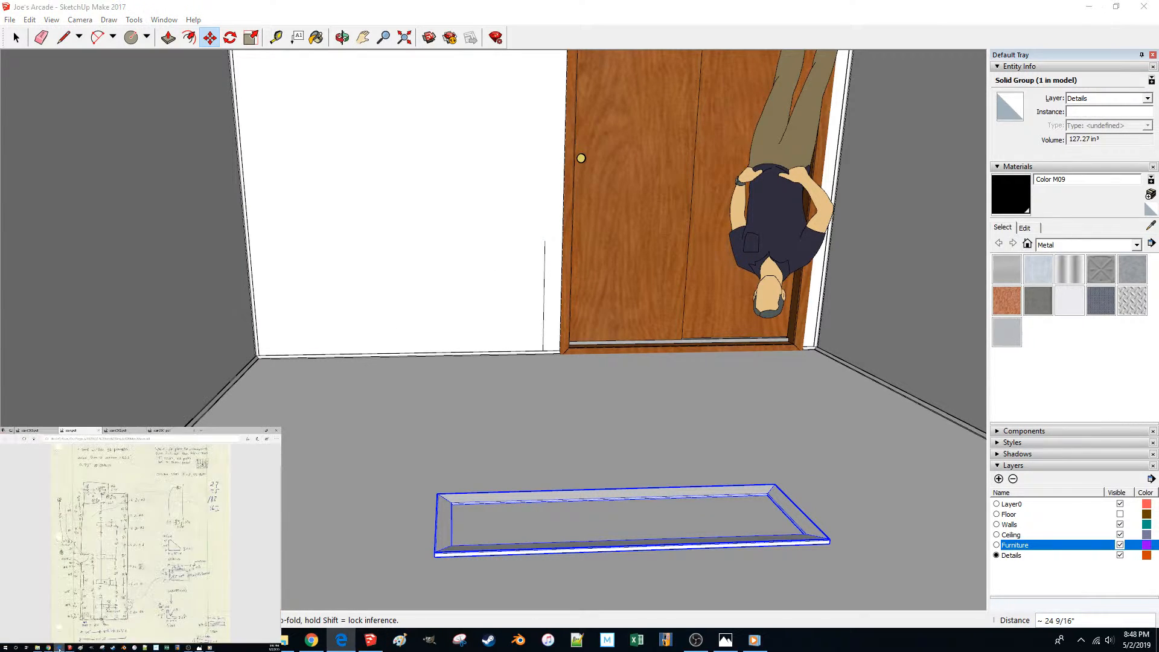
{"action": "scroll", "coordinate": [141, 543], "scroll_direction": "down", "scroll_amount": 1}
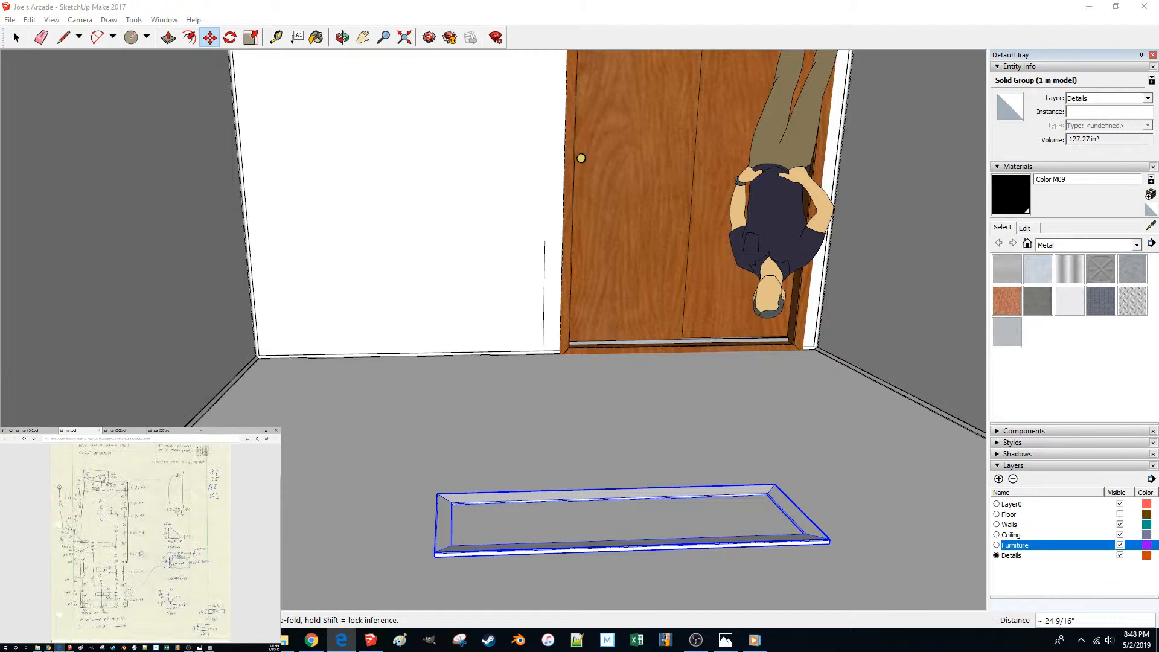
{"action": "left_click", "coordinate": [413, 9]}
Move the light frame by its outer corner about 274 1/4" along the green axis, up against the opposite end wall.
{"action": "mouse_move", "coordinate": [694, 270]}
{"action": "middle_mouse_down"}
{"action": "mouse_move", "coordinate": [691, 290]}
{"action": "mouse_move", "coordinate": [652, 292]}
{"action": "mouse_move", "coordinate": [478, 440]}
{"action": "mouse_move", "coordinate": [558, 451]}
{"action": "middle_mouse_up"}
{"action": "scroll", "coordinate": [612, 321], "scroll_direction": "down", "scroll_amount": 3}
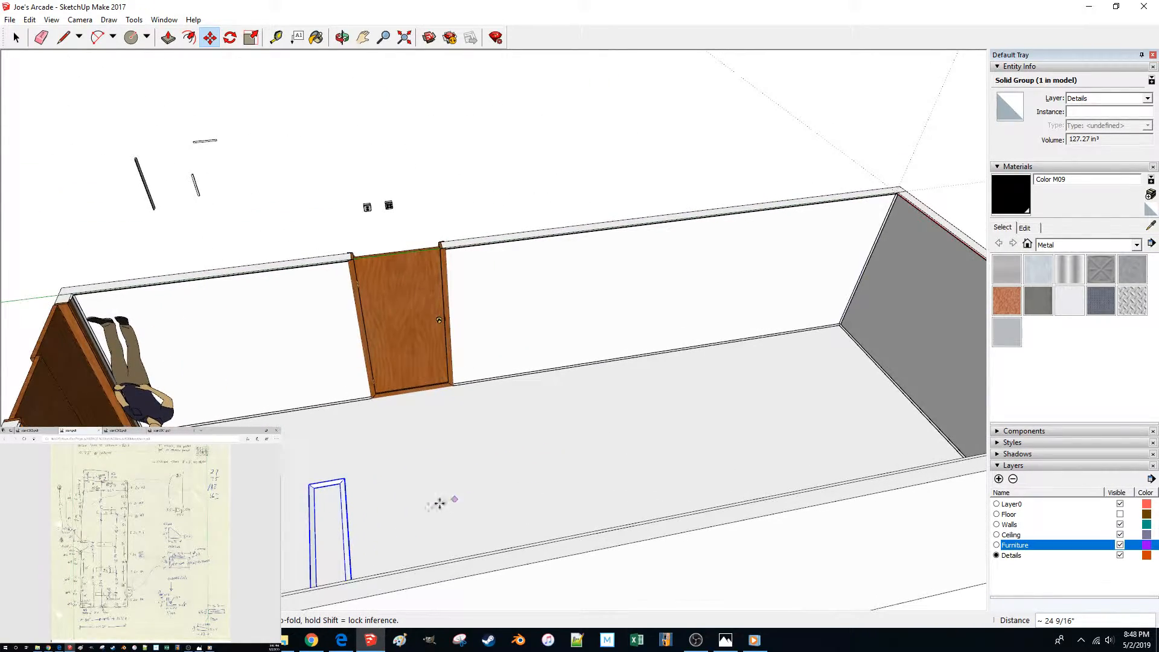
{"action": "scroll", "coordinate": [370, 506], "scroll_direction": "up", "scroll_amount": 6}
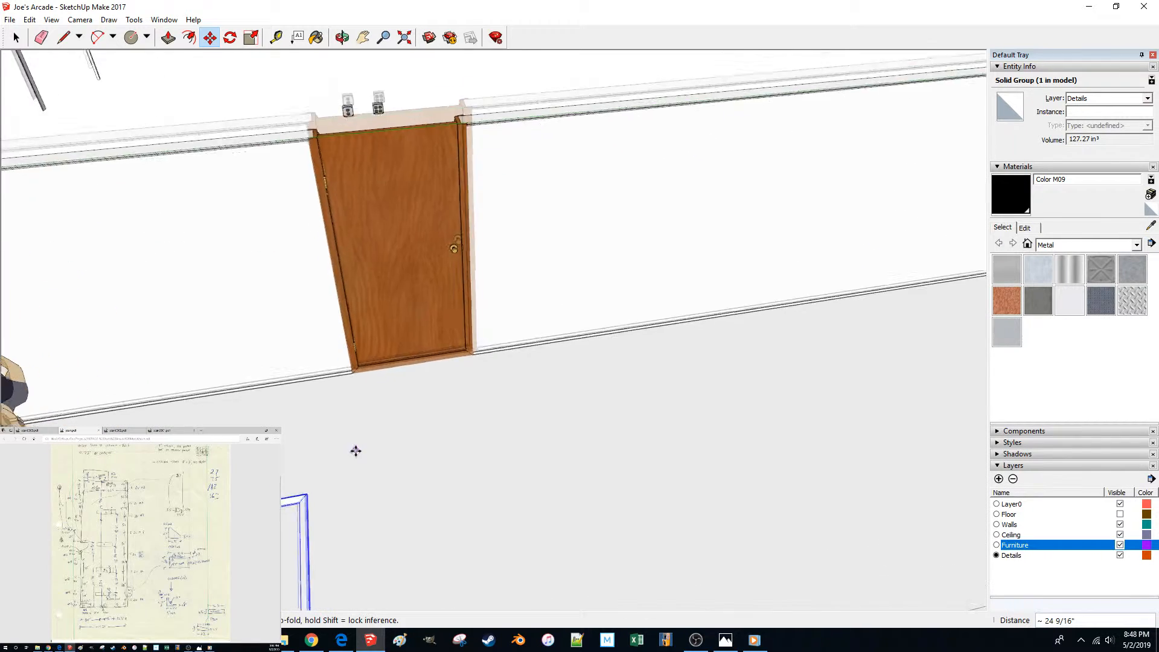
{"action": "scroll", "coordinate": [356, 495], "scroll_direction": "up", "scroll_amount": 4}
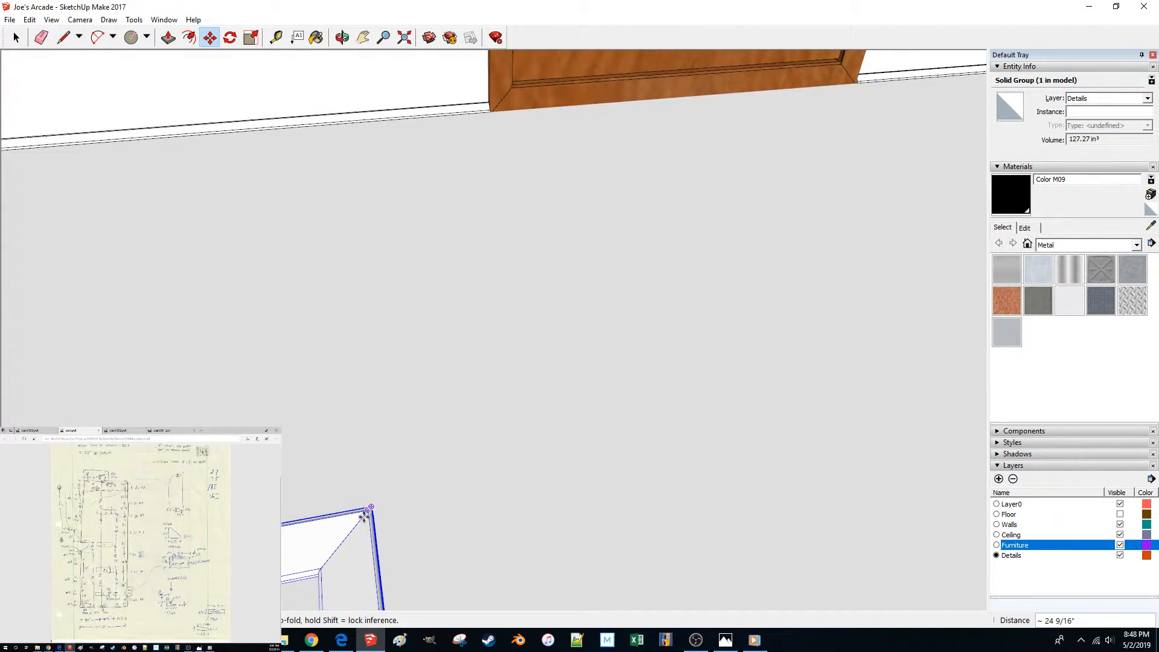
{"action": "scroll", "coordinate": [362, 516], "scroll_direction": "up", "scroll_amount": 4}
{"action": "scroll", "coordinate": [305, 546], "scroll_direction": "down", "scroll_amount": 8}
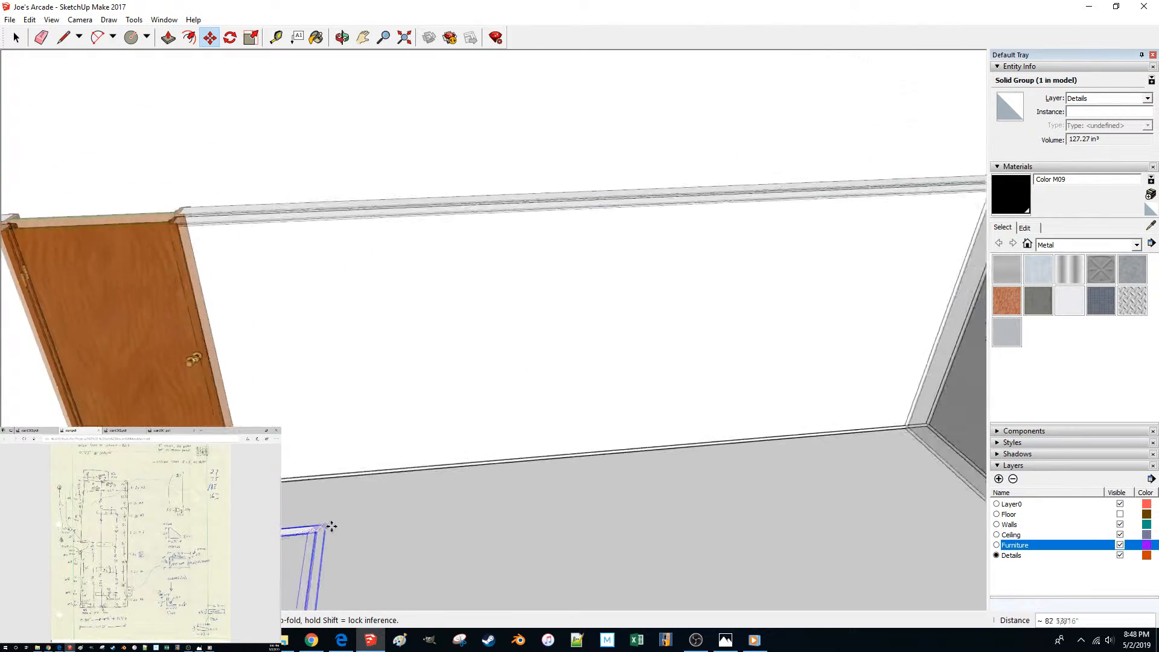
{"action": "scroll", "coordinate": [325, 519], "scroll_direction": "down", "scroll_amount": 5}
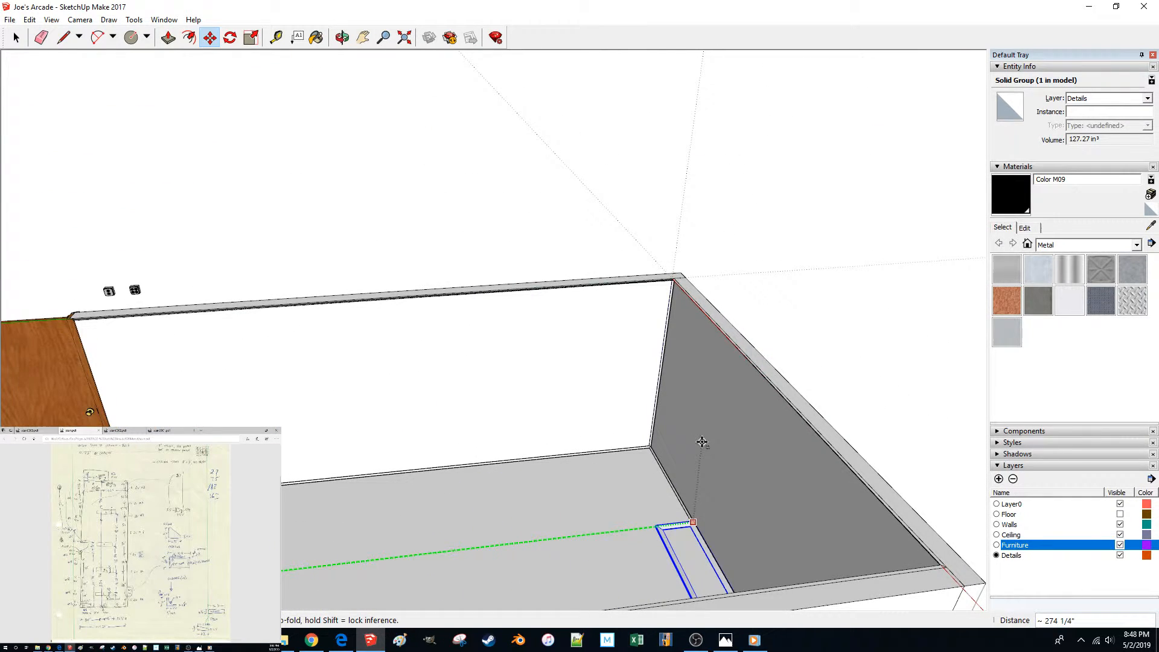
Check the light spacing on the scanned room plan and move the light frame 47" away from the end wall along the green axis.
{"action": "middle_click_drag", "start_coordinate": [666, 462], "coordinate": [484, 497]}
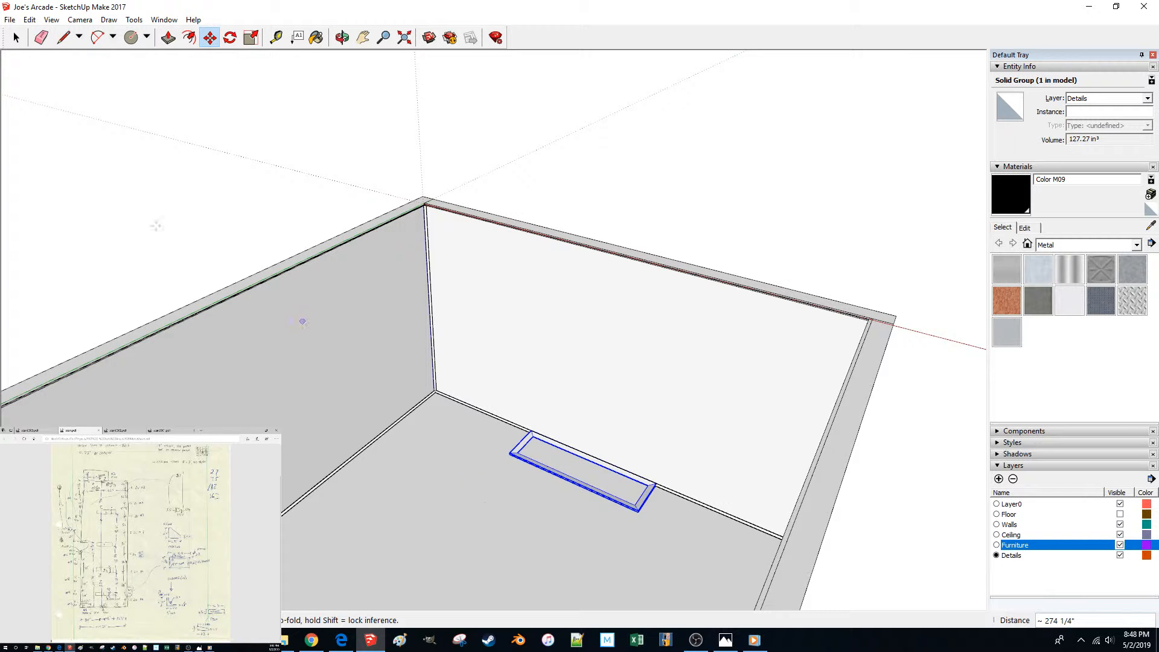
{"action": "left_click_drag", "start_coordinate": [201, 430], "coordinate": [558, 2]}
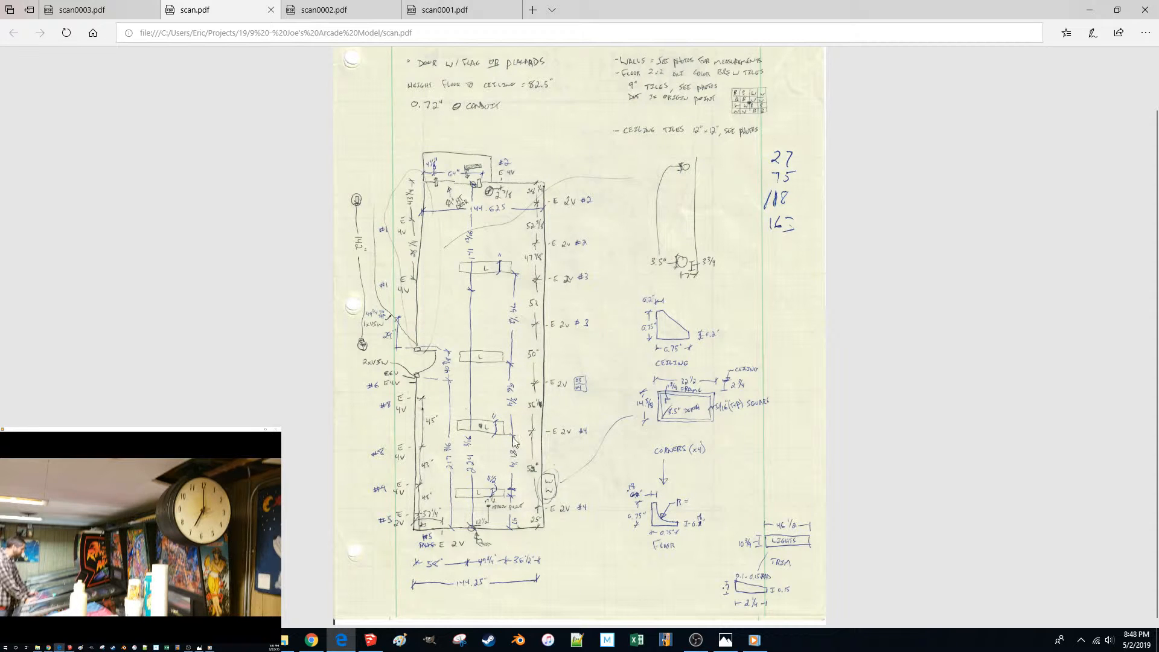
{"action": "mouse_move", "coordinate": [584, 5]}
{"action": "left_mouse_down"}
{"action": "mouse_move", "coordinate": [276, 170]}
{"action": "mouse_move", "coordinate": [140, 429]}
{"action": "left_mouse_up"}
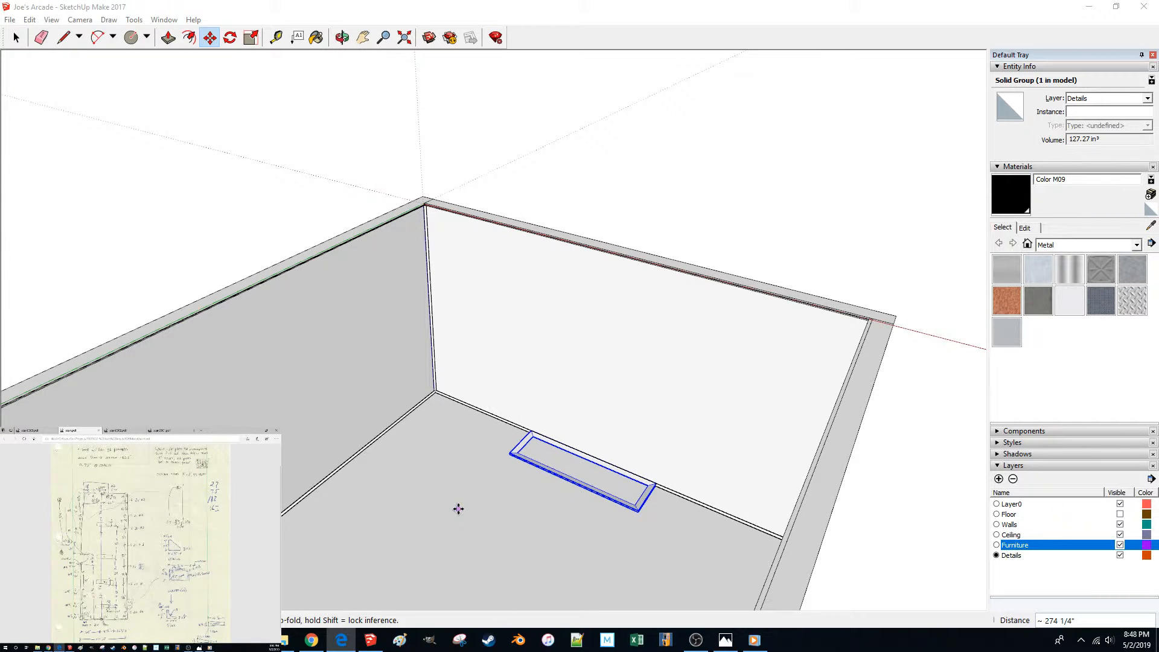
{"action": "left_click", "coordinate": [453, 487]}
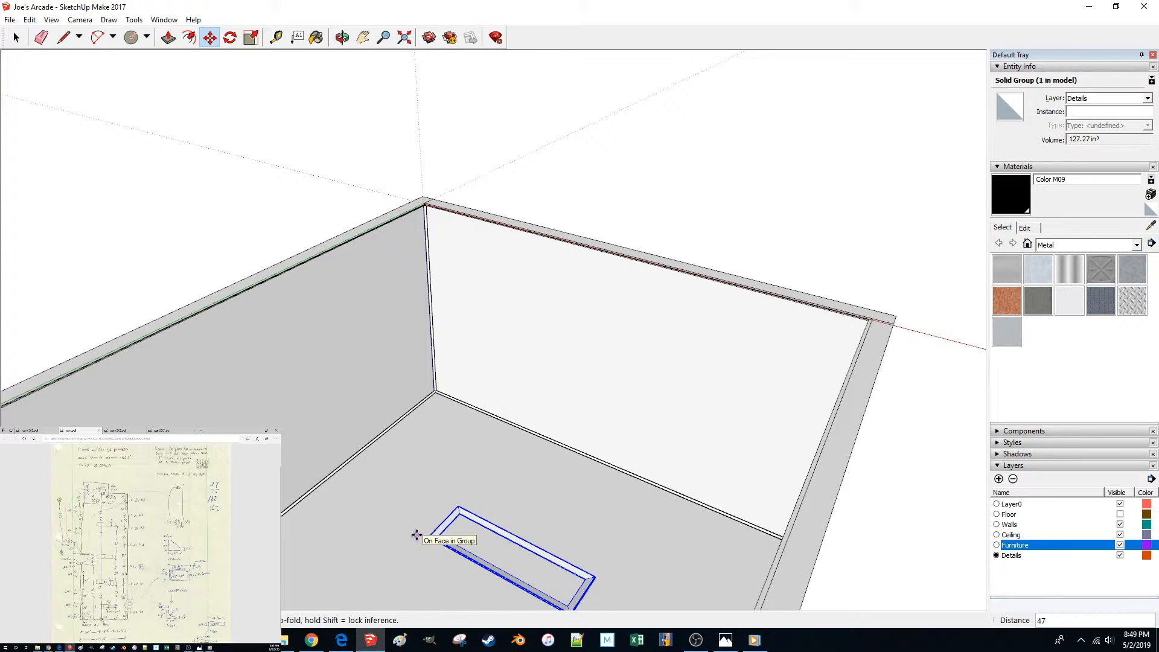
Copy the light frame 81.25" along the ceiling toward the closet-door end, and copy the new frame a further 96.75".
{"action": "left_click", "coordinate": [496, 475]}
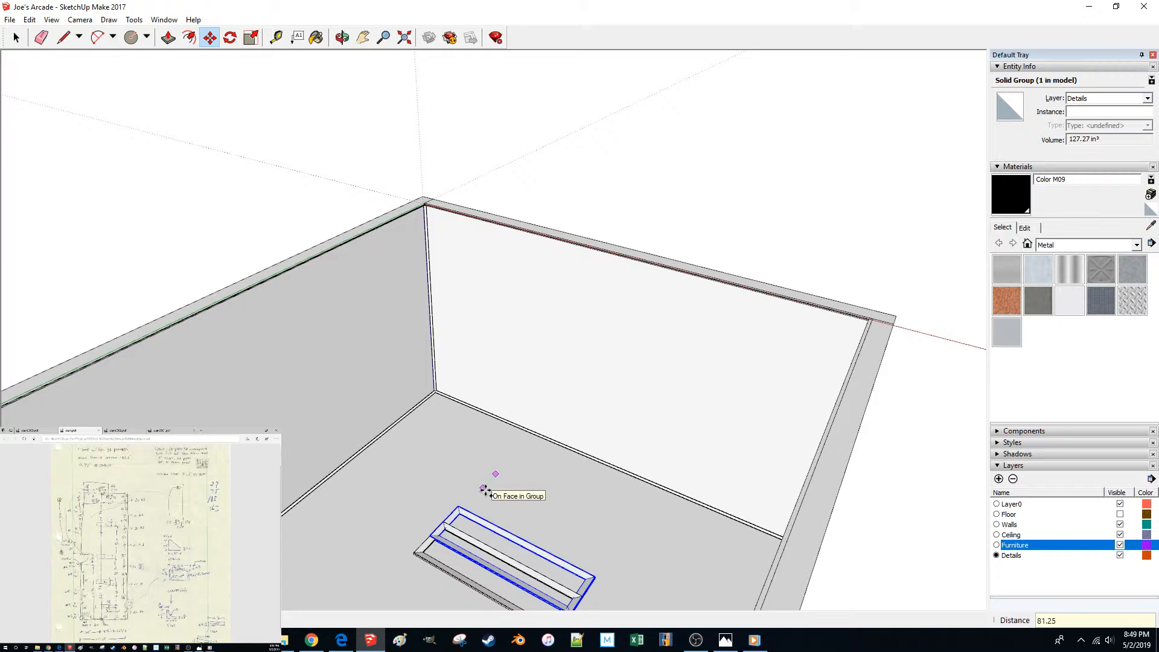
{"action": "key", "text": "Return"}
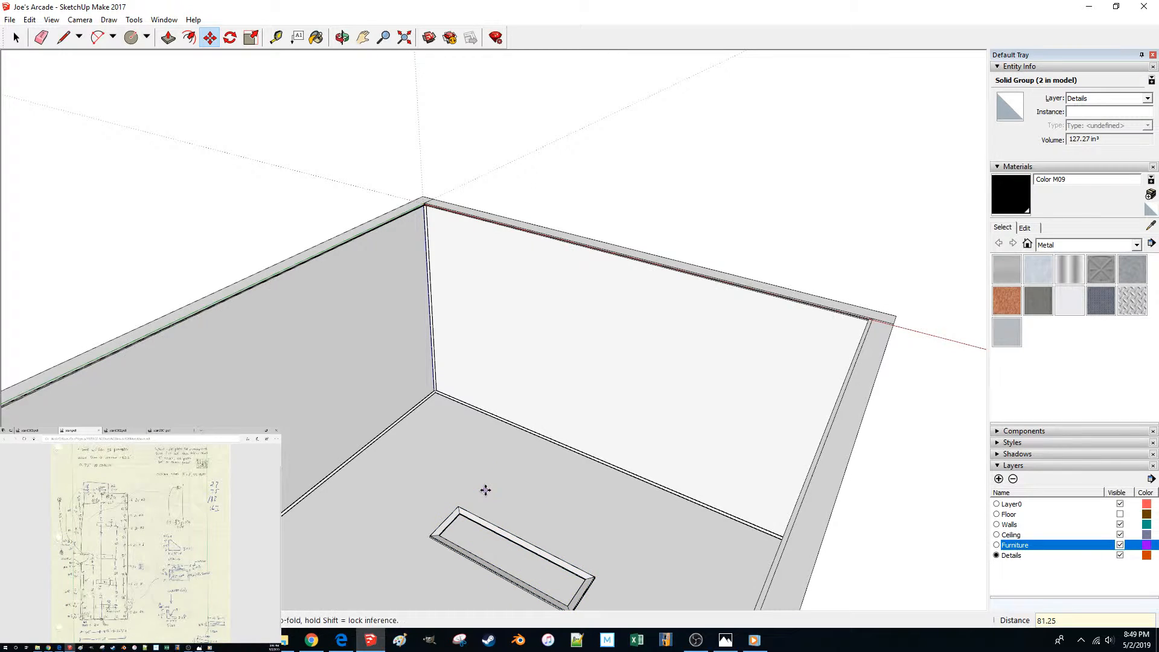
{"action": "scroll", "coordinate": [484, 494], "scroll_direction": "down", "scroll_amount": 2}
{"action": "middle_click_drag", "start_coordinate": [484, 495], "coordinate": [436, 465]}
{"action": "scroll", "coordinate": [437, 465], "scroll_direction": "up", "scroll_amount": 3}
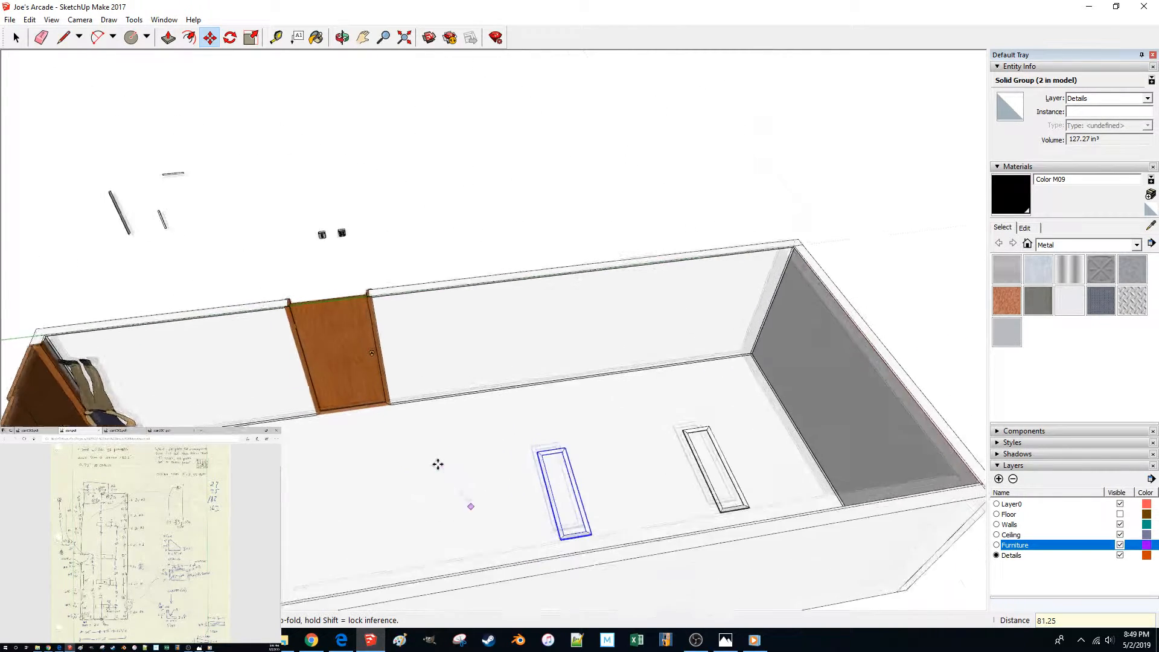
{"action": "left_click", "coordinate": [478, 510]}
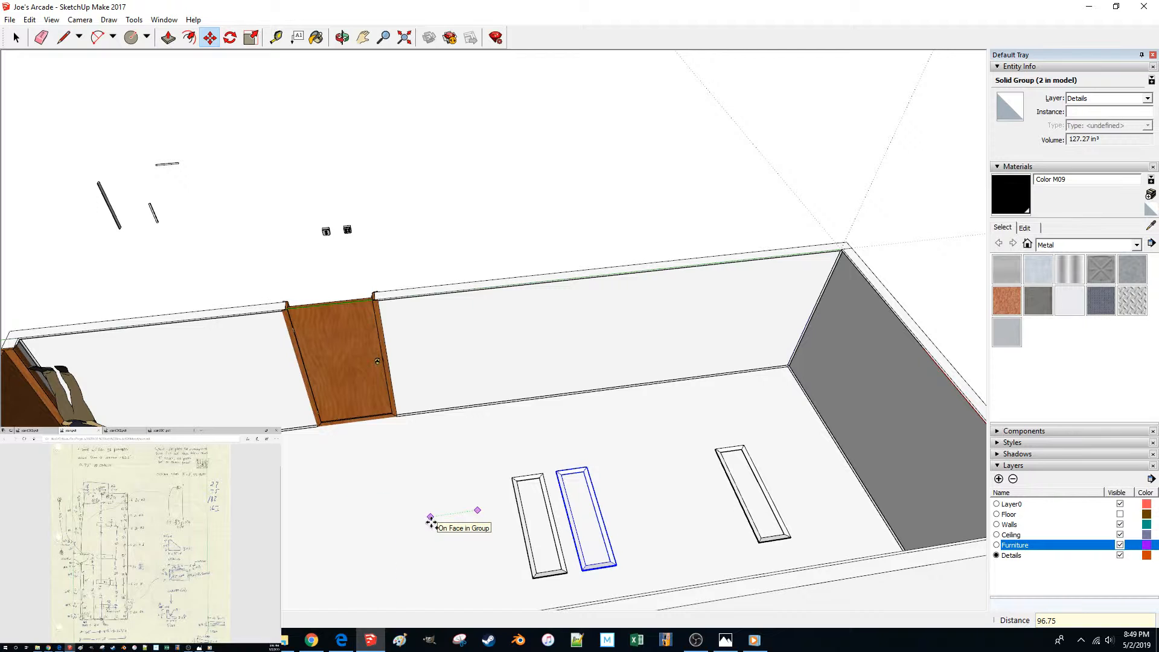
{"action": "type", "text": "96.75"}
{"action": "key", "text": "Return"}
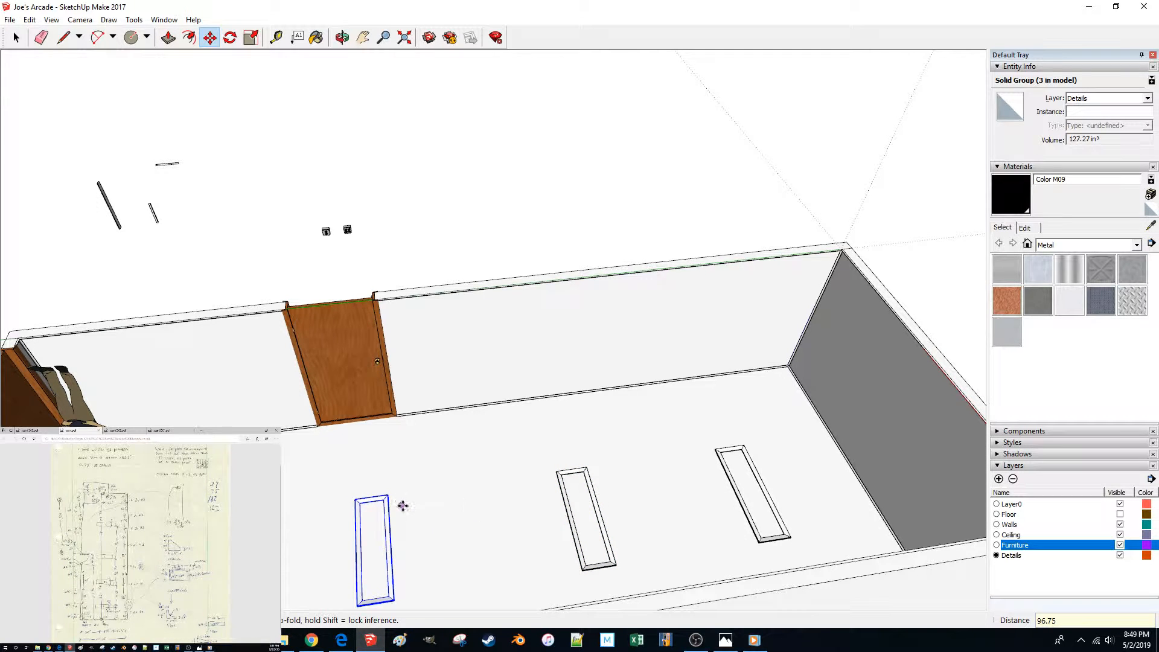
Copy the third light frame 79.5" further toward the closet-door end wall to place the fourth light.
{"action": "middle_click_drag", "start_coordinate": [356, 501], "coordinate": [418, 498], "text": "shift"}
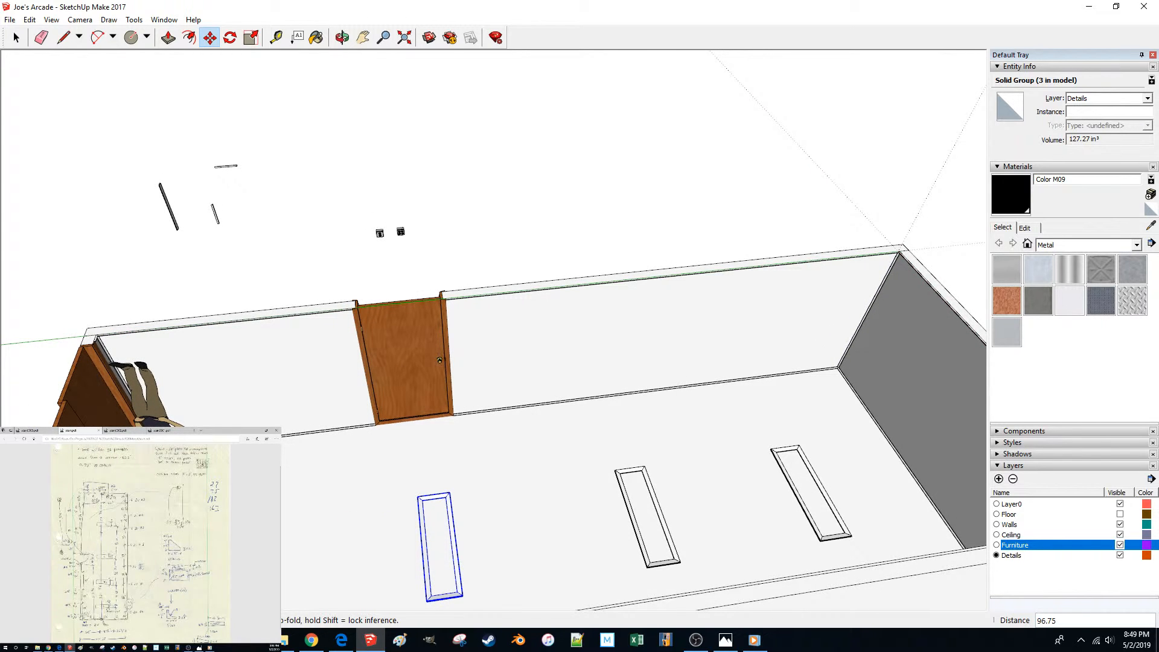
{"action": "scroll", "coordinate": [634, 409], "scroll_direction": "down", "scroll_amount": 2}
{"action": "scroll", "coordinate": [379, 491], "scroll_direction": "up", "scroll_amount": 1}
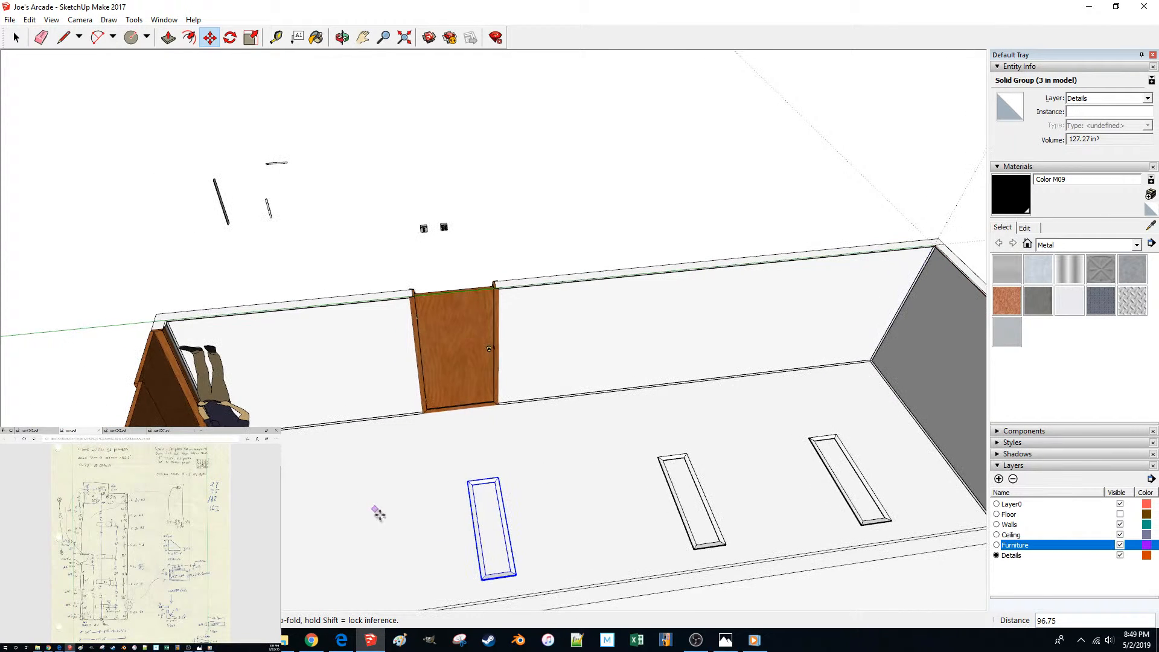
{"action": "left_click", "coordinate": [383, 527]}
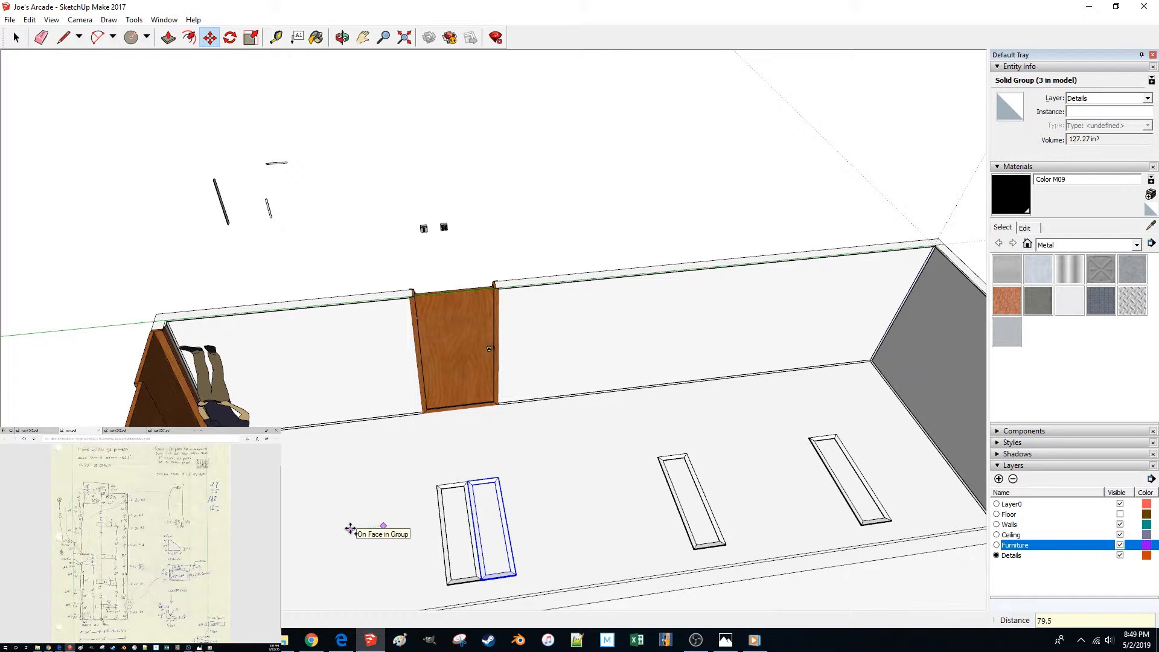
{"action": "left_click", "coordinate": [528, 249]}
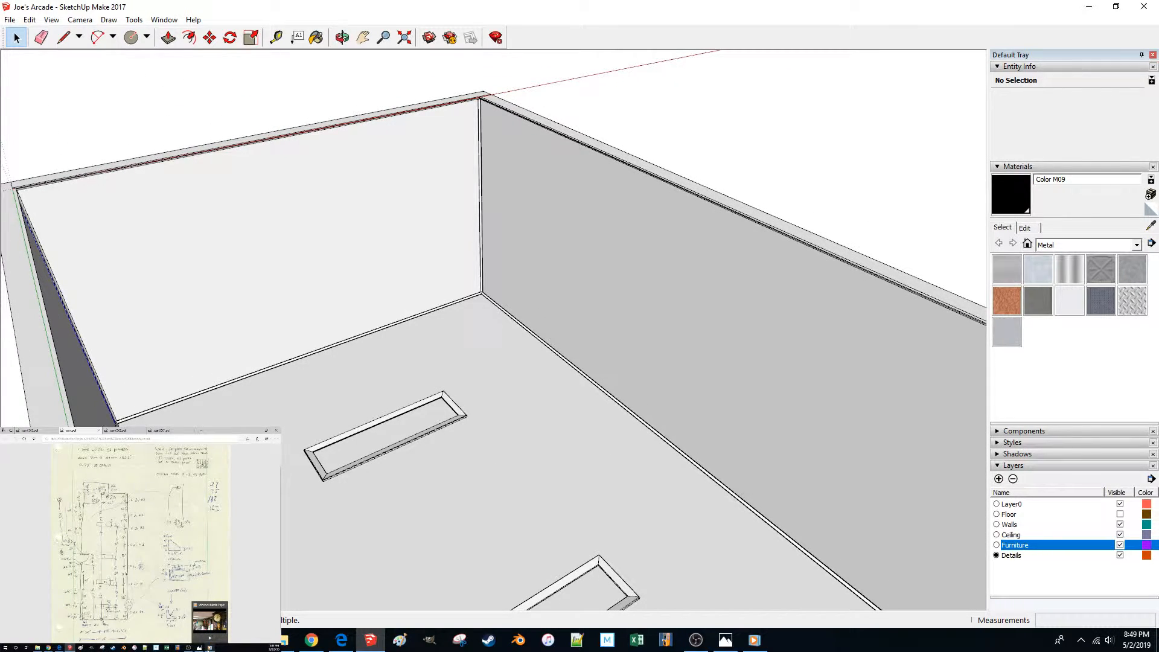
Check the arcade photo and paint the ceiling light frames with Quartz Light Grey from the Synthetic Surfaces materials.
{"action": "left_click", "coordinate": [209, 648]}
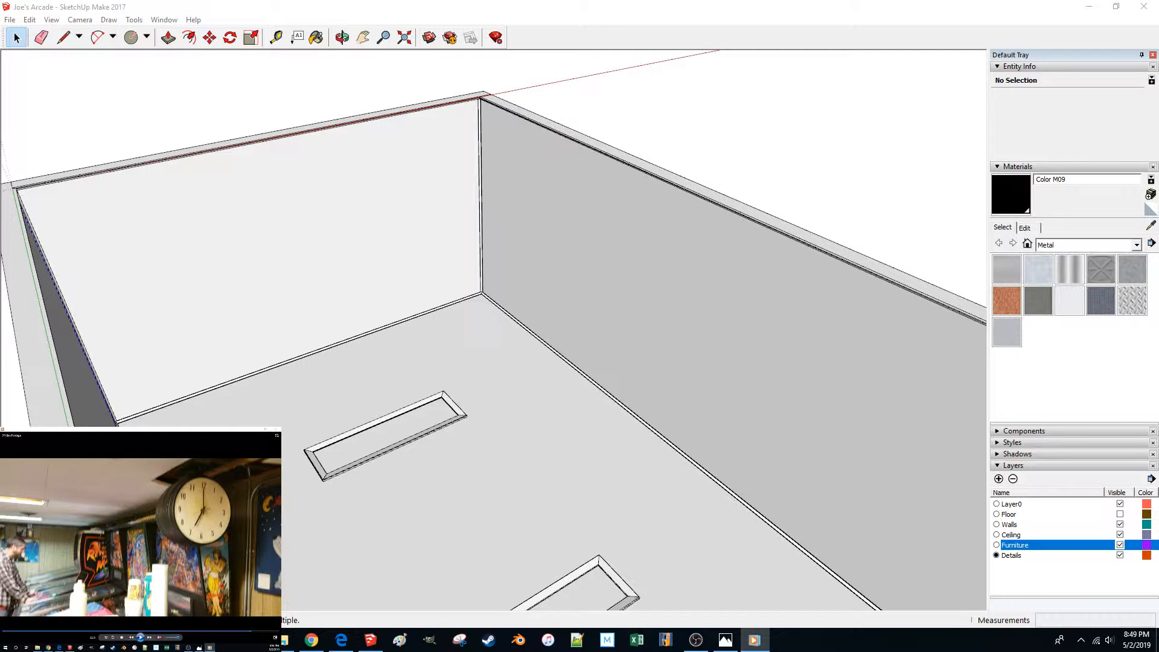
{"action": "left_click", "coordinate": [257, 429]}
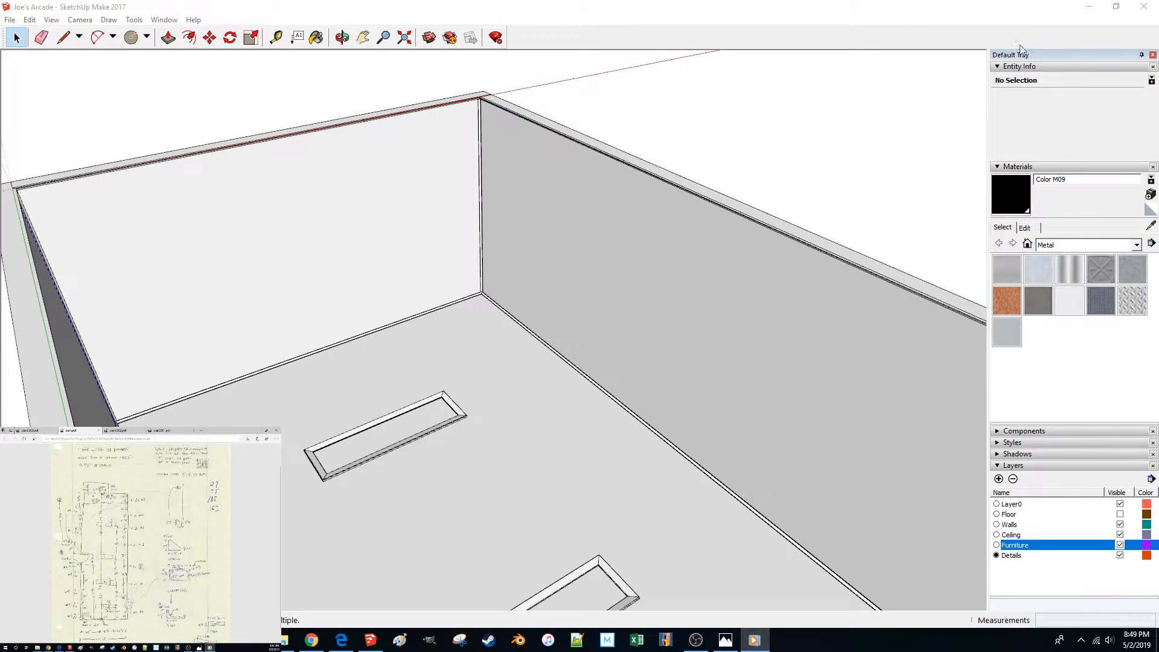
{"action": "left_click", "coordinate": [1046, 248]}
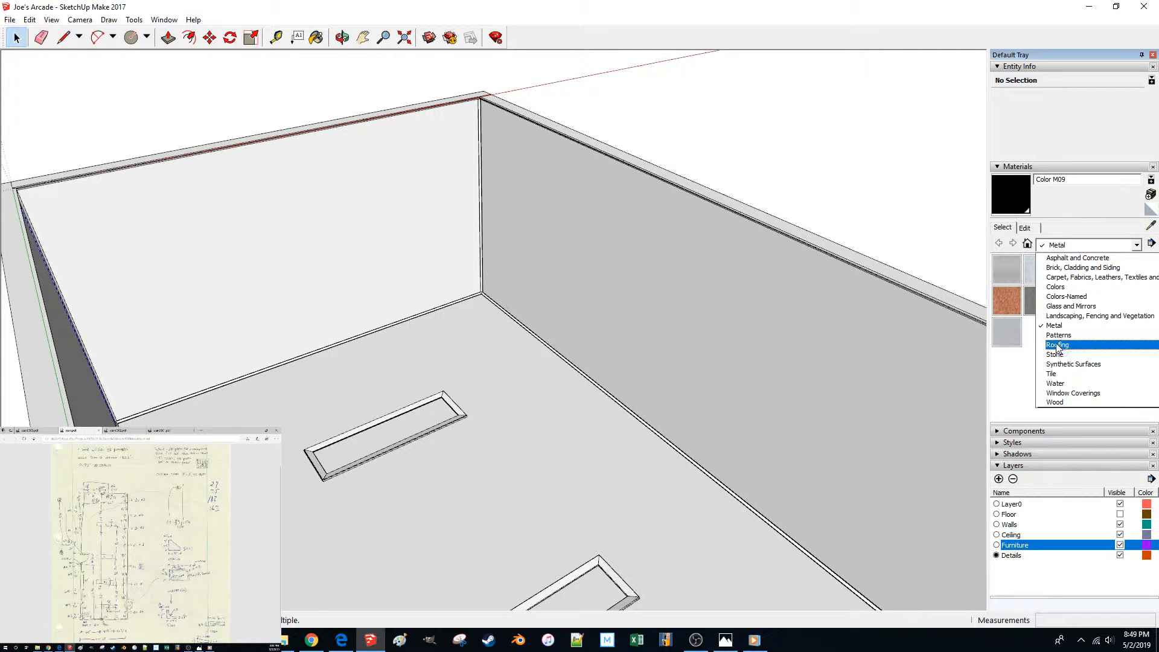
{"action": "left_click", "coordinate": [1068, 363]}
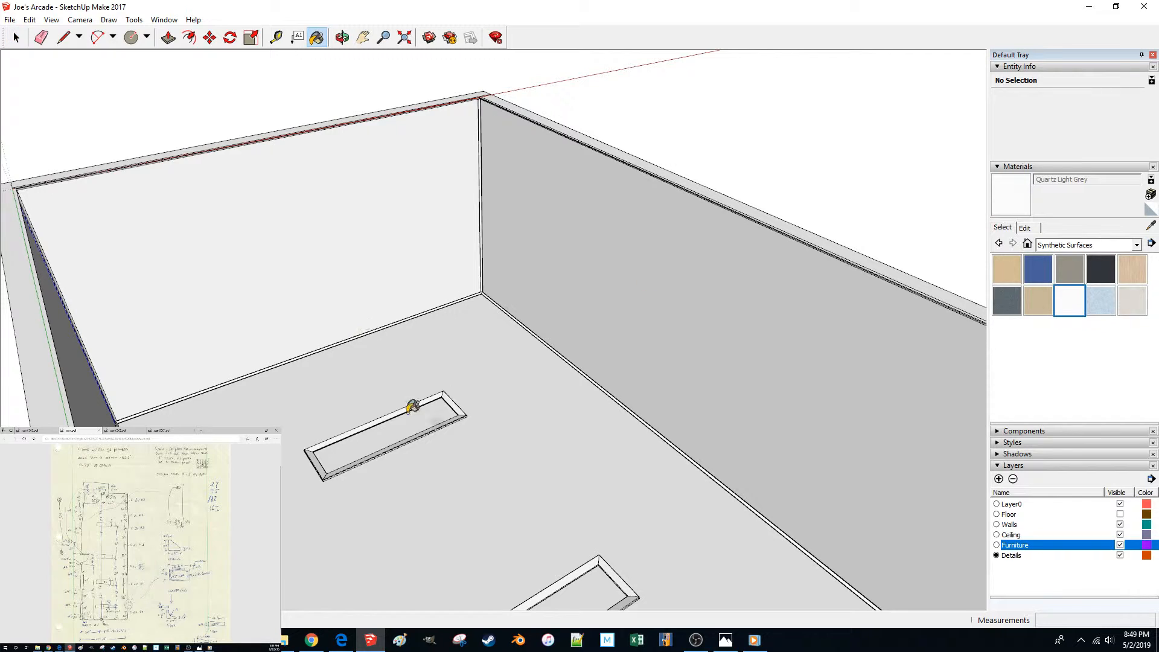
{"action": "scroll", "coordinate": [453, 426], "scroll_direction": "up", "scroll_amount": 5}
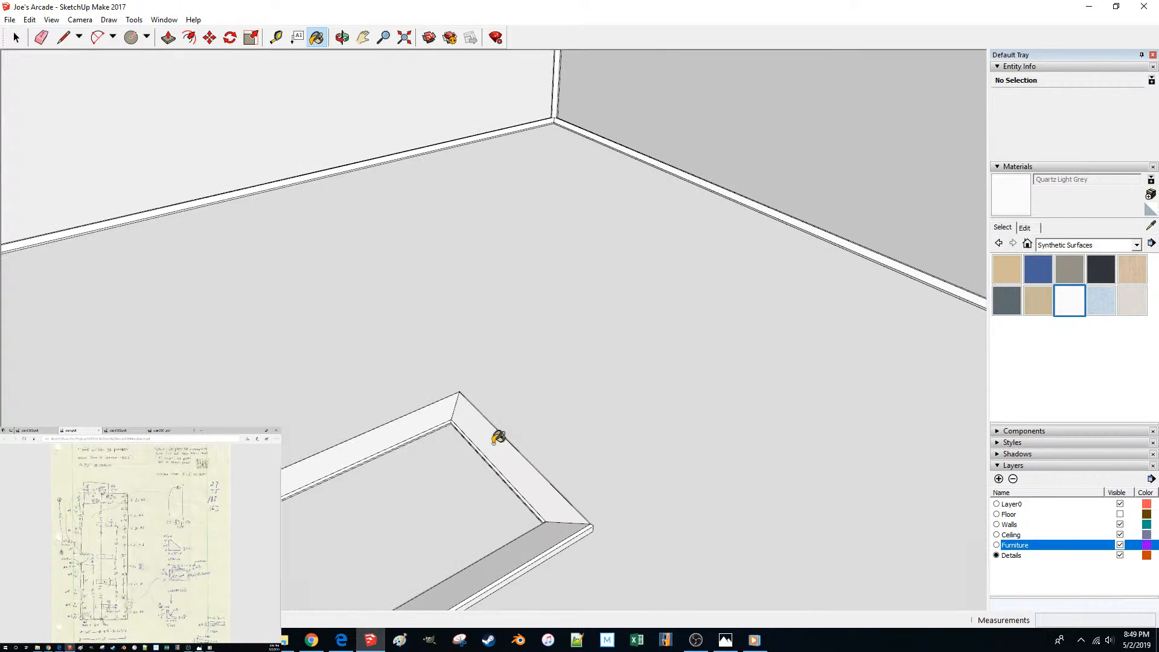
{"action": "scroll", "coordinate": [502, 436], "scroll_direction": "up", "scroll_amount": 4}
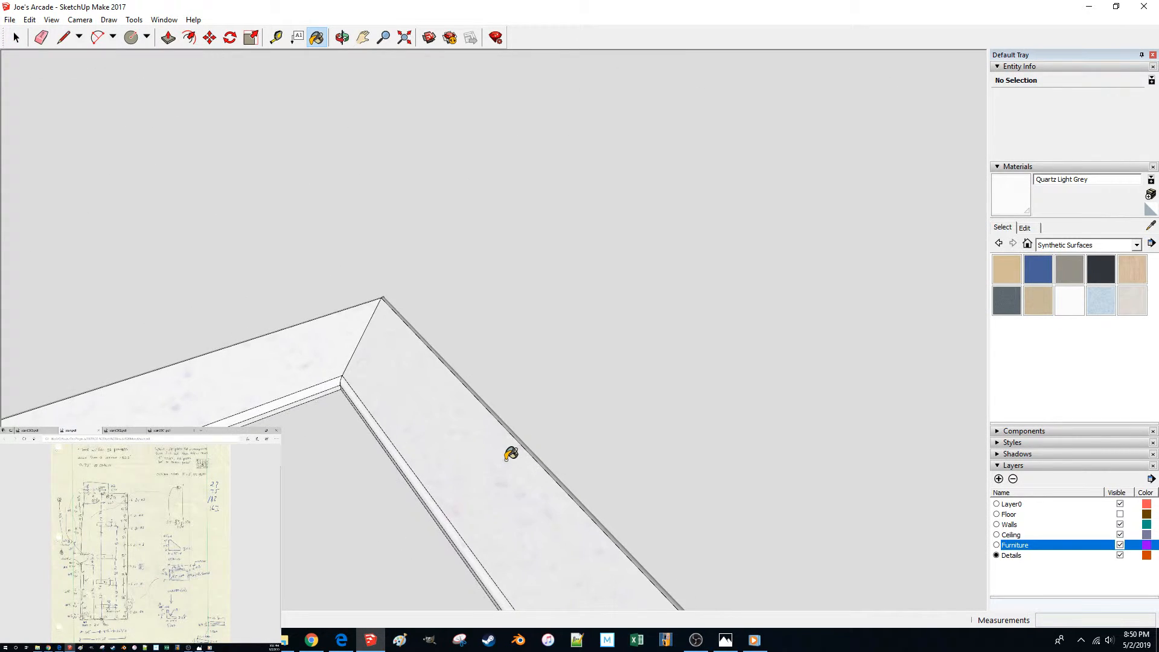
{"action": "scroll", "coordinate": [414, 353], "scroll_direction": "up", "scroll_amount": 6}
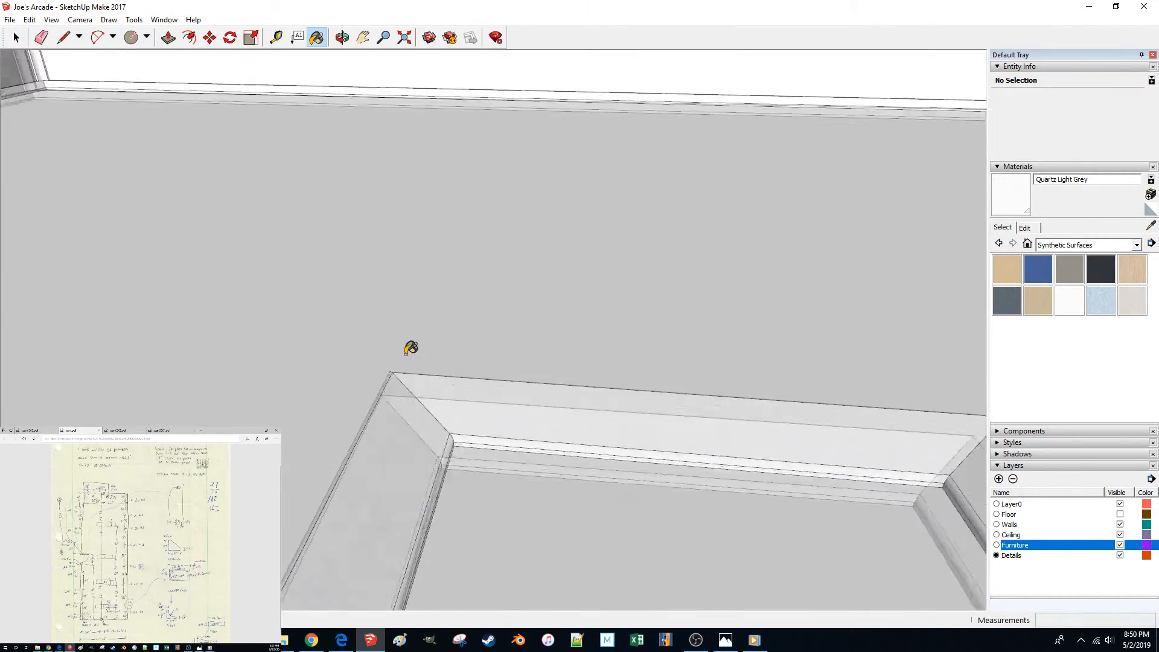
{"action": "scroll", "coordinate": [417, 358], "scroll_direction": "up", "scroll_amount": 8}
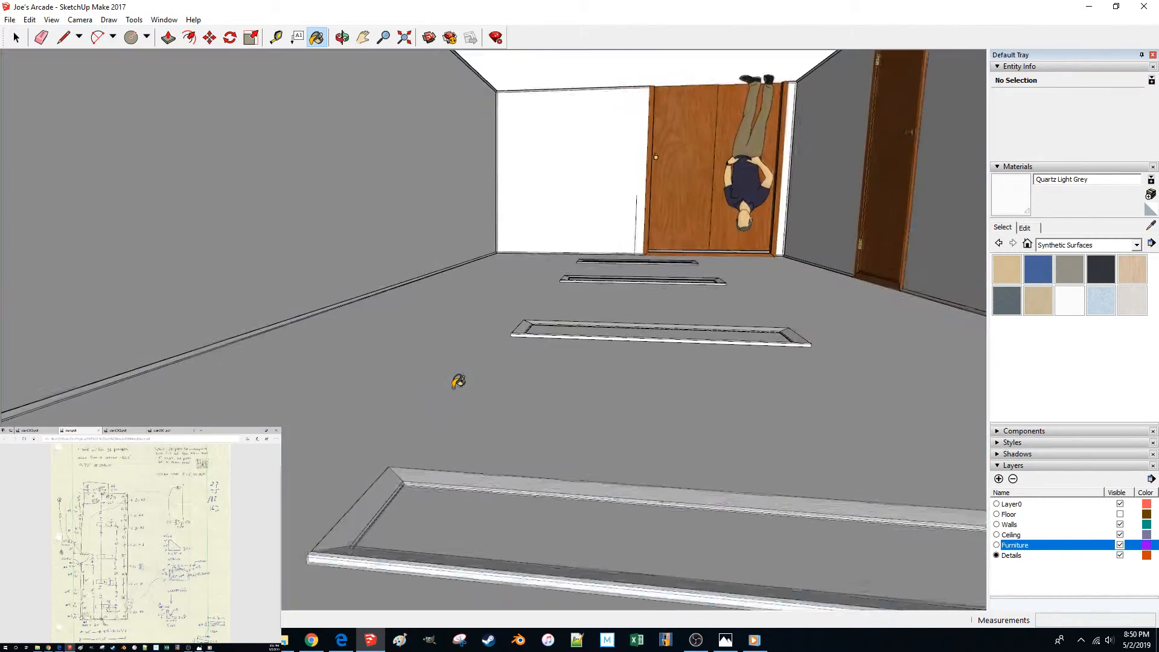
{"action": "left_click_drag", "start_coordinate": [413, 428], "coordinate": [407, 504]}
{"action": "middle_click_drag", "start_coordinate": [407, 505], "coordinate": [378, 444]}
{"action": "key", "text": "space"}
Delete the short vertical guide line on the closet-door end wall.
{"action": "scroll", "coordinate": [359, 432], "scroll_direction": "down", "scroll_amount": 12}
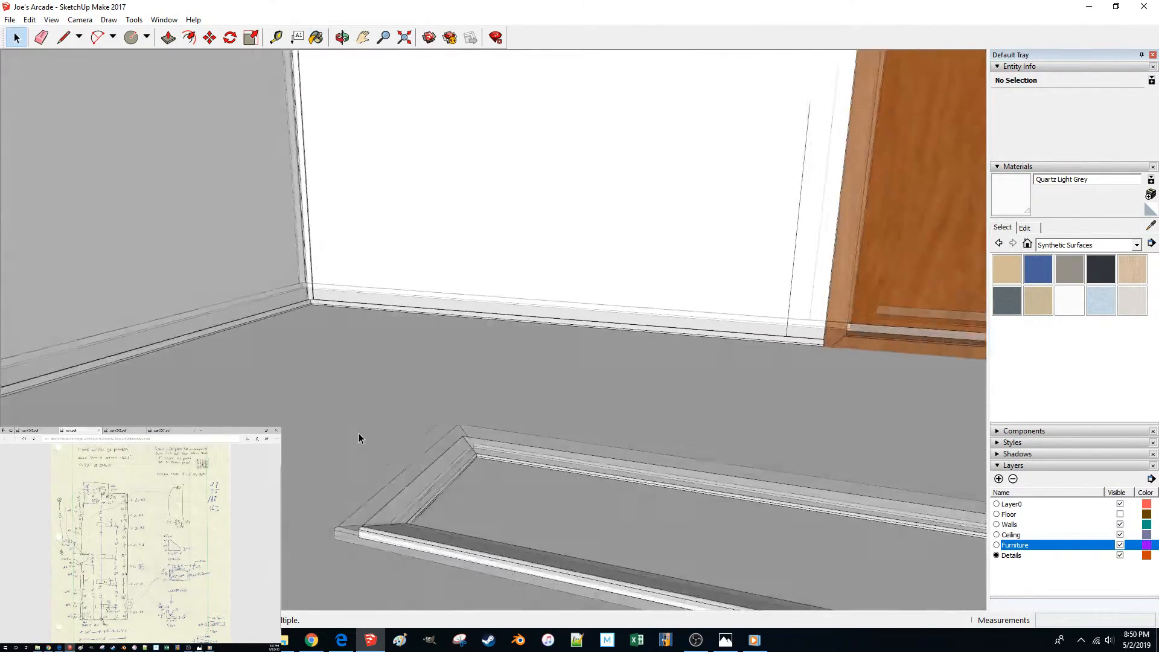
{"action": "scroll", "coordinate": [418, 430], "scroll_direction": "down", "scroll_amount": 3}
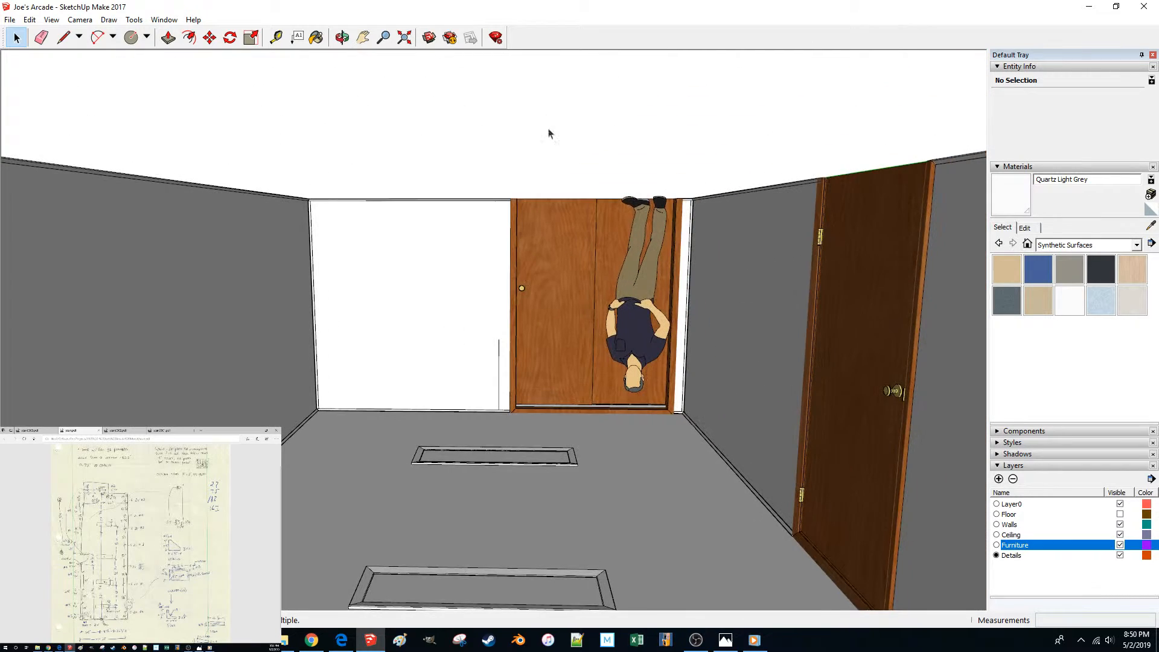
{"action": "scroll", "coordinate": [502, 322], "scroll_direction": "up", "scroll_amount": 2}
{"action": "scroll", "coordinate": [502, 322], "scroll_direction": "up", "scroll_amount": 2}
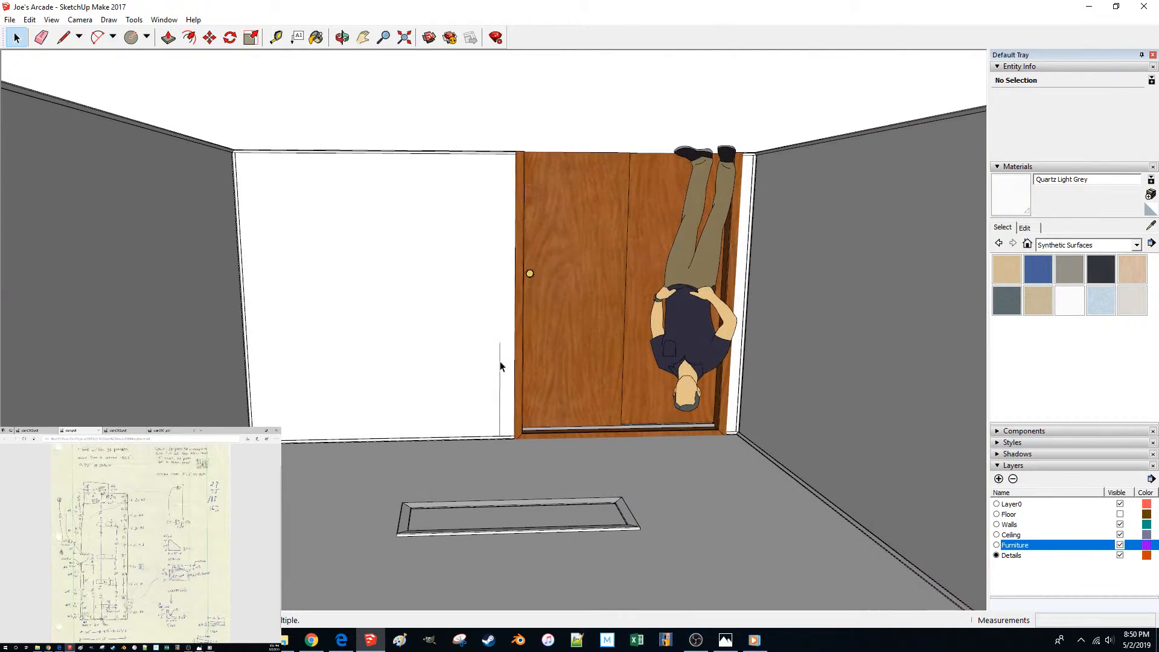
{"action": "left_click", "coordinate": [505, 447]}
{"action": "scroll", "coordinate": [499, 487], "scroll_direction": "down", "scroll_amount": 1}
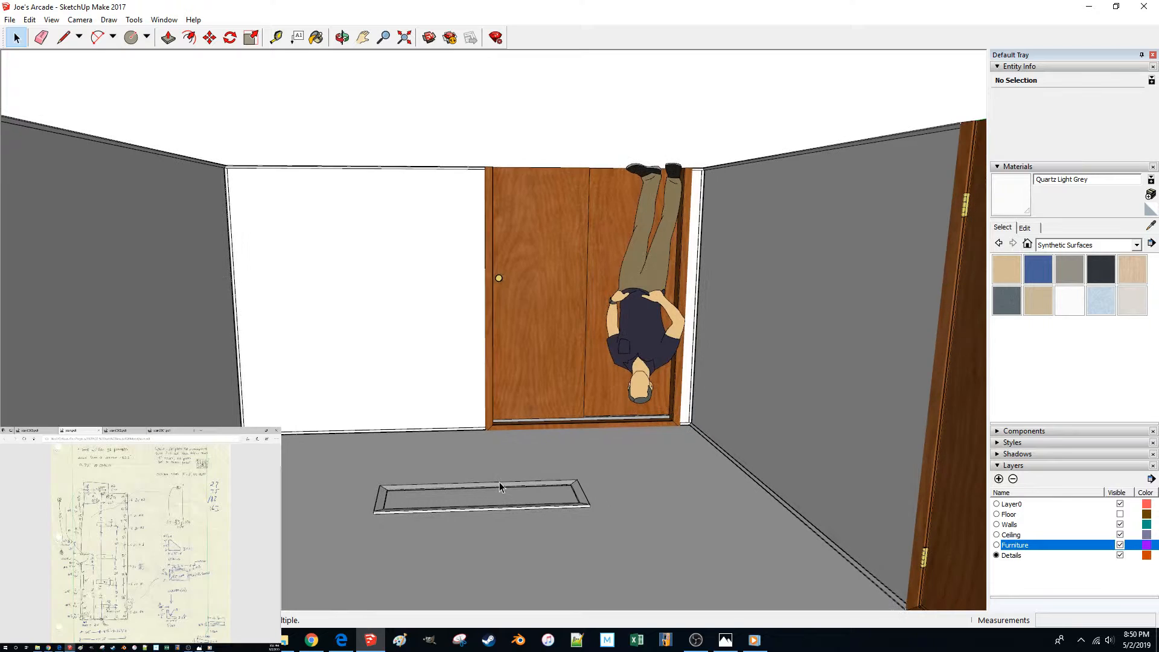
{"action": "left_click", "coordinate": [473, 135]}
Make Ceiling the active layer and trace the light frame's inner opening with lines inside the ceiling group, using 11" short edges.
{"action": "middle_click_drag", "start_coordinate": [460, 208], "coordinate": [1024, 454]}
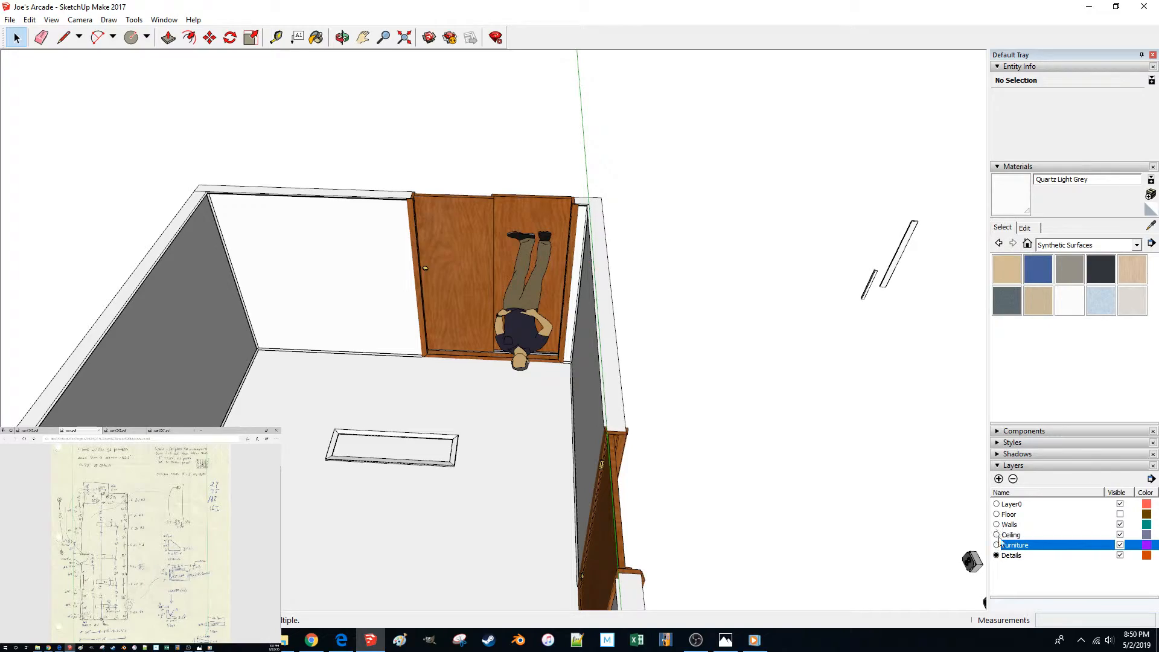
{"action": "middle_click_drag", "start_coordinate": [528, 448], "coordinate": [380, 417]}
{"action": "scroll", "coordinate": [382, 486], "scroll_direction": "up", "scroll_amount": 3}
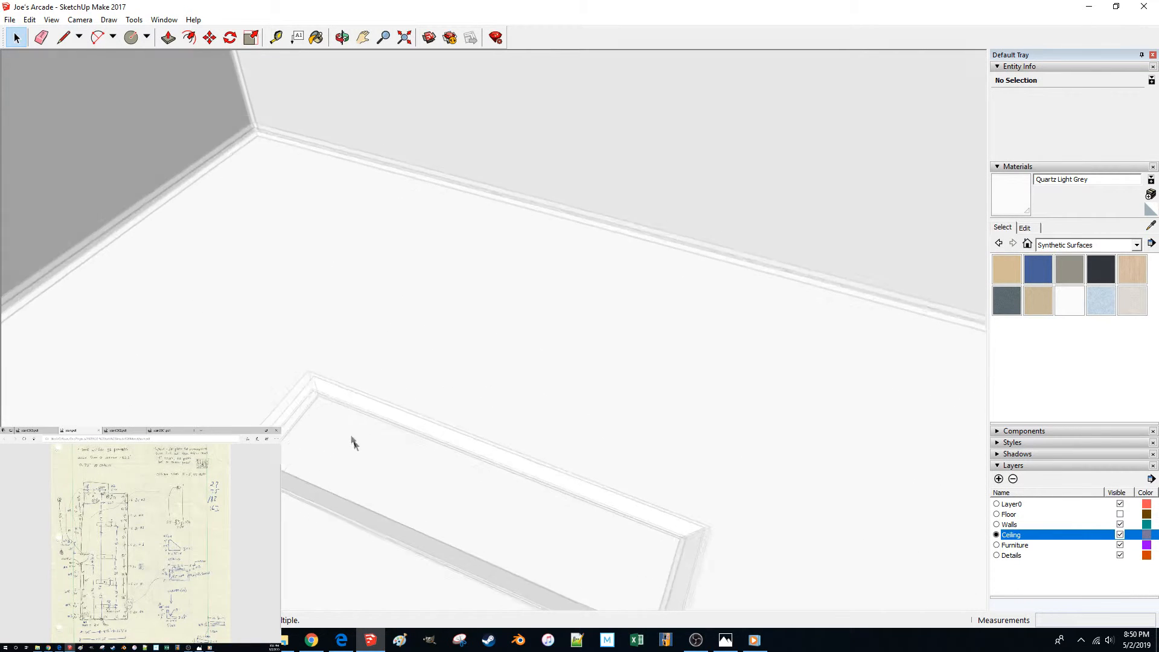
{"action": "key", "text": "l"}
{"action": "scroll", "coordinate": [297, 380], "scroll_direction": "up", "scroll_amount": 2}
{"action": "middle_click_drag", "start_coordinate": [299, 377], "coordinate": [332, 323]}
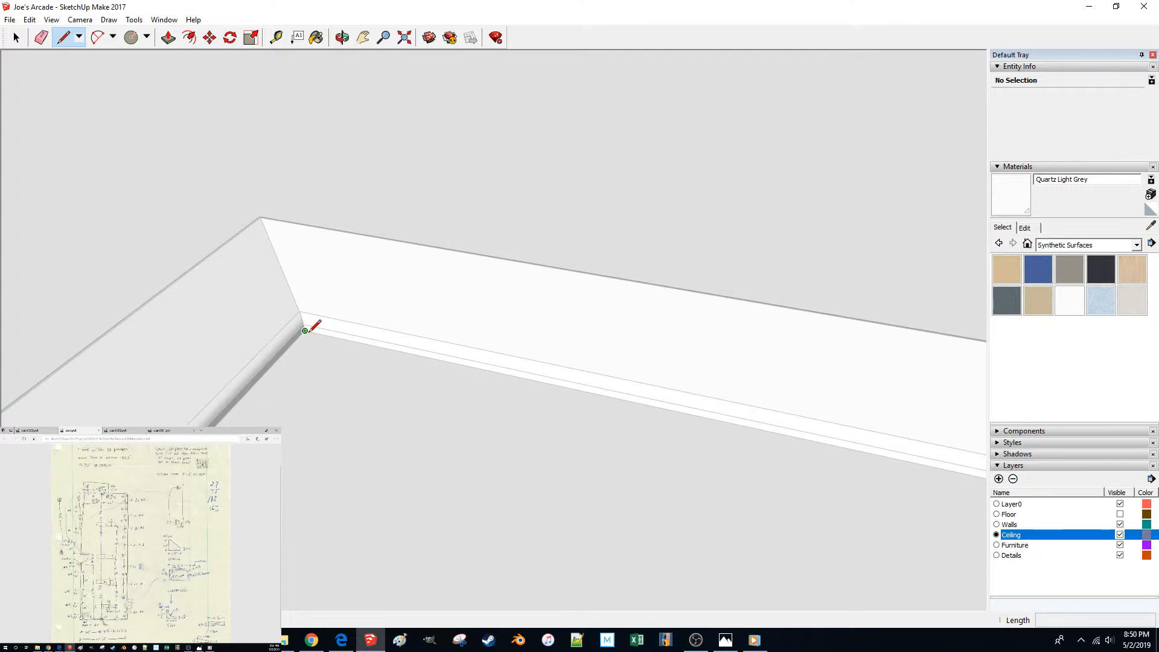
{"action": "middle_click_drag", "start_coordinate": [454, 375], "coordinate": [507, 319]}
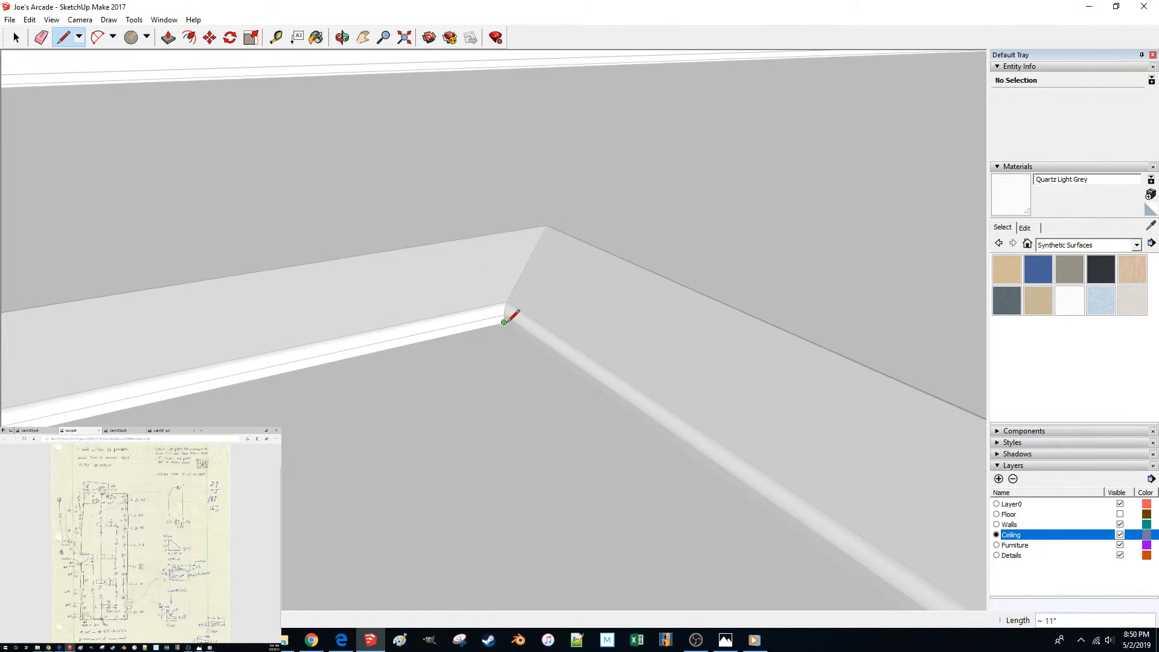
{"action": "mouse_move", "coordinate": [614, 373]}
{"action": "middle_mouse_down"}
{"action": "mouse_move", "coordinate": [676, 413]}
{"action": "mouse_move", "coordinate": [652, 389]}
{"action": "mouse_move", "coordinate": [677, 317]}
{"action": "mouse_move", "coordinate": [688, 345]}
{"action": "mouse_move", "coordinate": [624, 379]}
{"action": "mouse_move", "coordinate": [626, 358]}
{"action": "mouse_move", "coordinate": [701, 374]}
{"action": "mouse_move", "coordinate": [597, 385]}
{"action": "mouse_move", "coordinate": [611, 433]}
{"action": "middle_mouse_up"}
{"action": "left_click", "coordinate": [652, 315]}
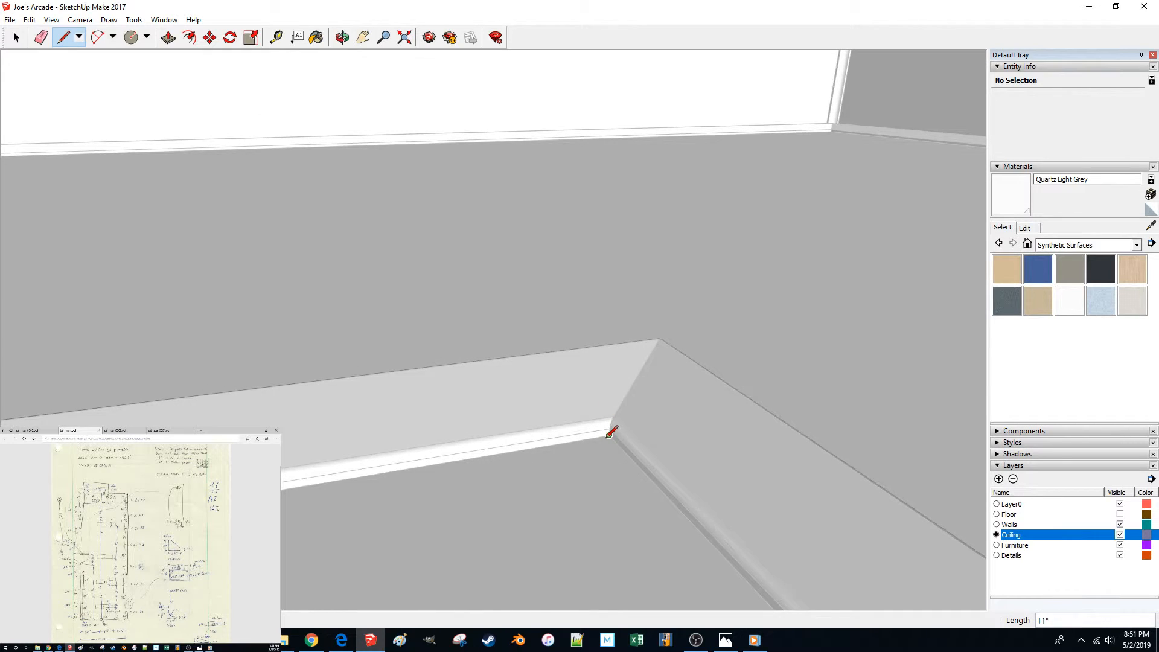
{"action": "left_click", "coordinate": [609, 435]}
{"action": "key", "text": "space"}
{"action": "left_click", "coordinate": [575, 469]}
{"action": "middle_click_drag", "start_coordinate": [575, 468], "coordinate": [555, 444]}
{"action": "left_click", "coordinate": [573, 414]}
{"action": "key", "text": "Delete"}
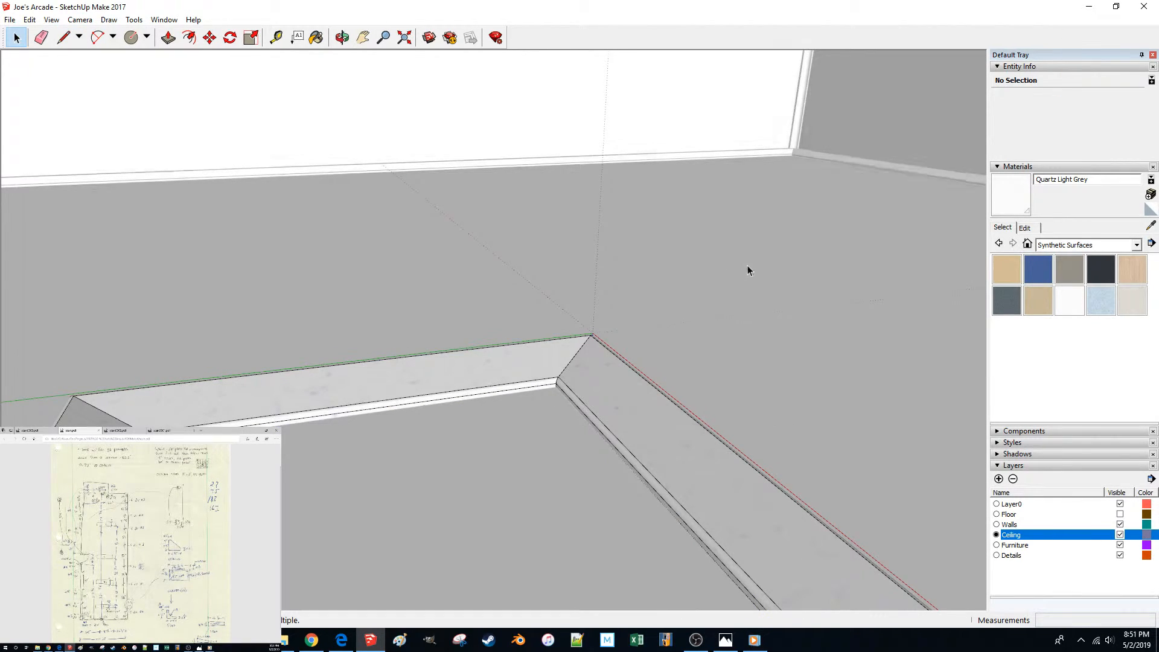
{"action": "left_click", "coordinate": [747, 265]}
Inside the ceiling group, copy the four edges of the first light opening 81 1/4" over to the second light frame.
{"action": "left_click", "coordinate": [522, 424]}
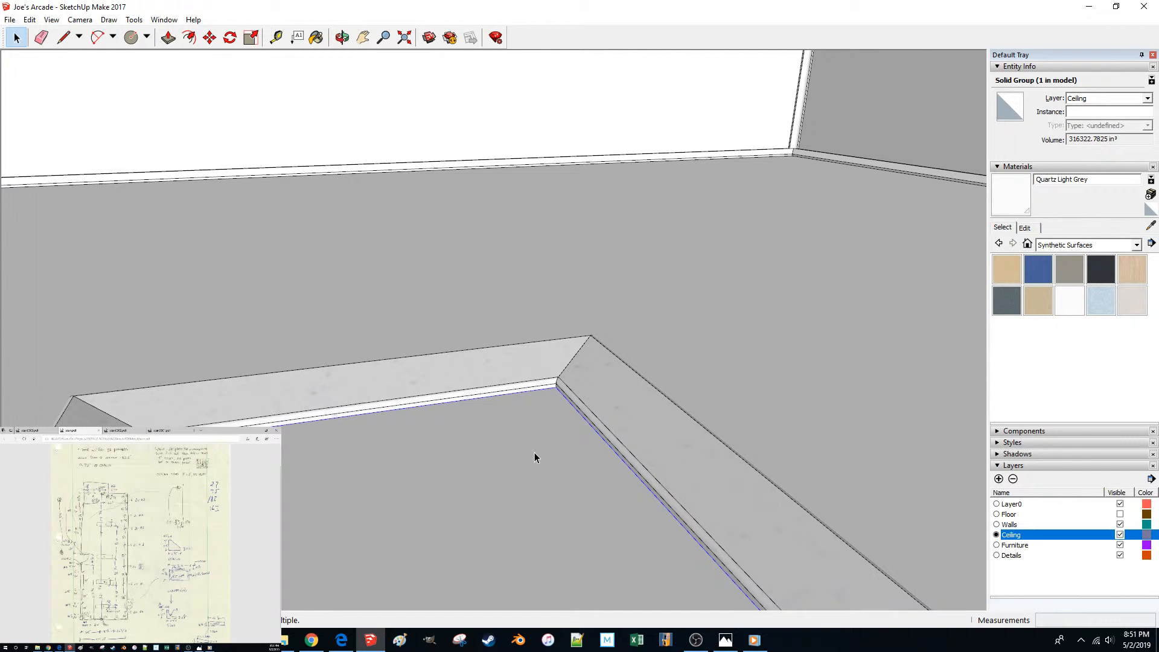
{"action": "double_click", "coordinate": [534, 451]}
{"action": "left_click", "coordinate": [522, 444]}
{"action": "middle_click_drag", "start_coordinate": [522, 444], "coordinate": [575, 405]}
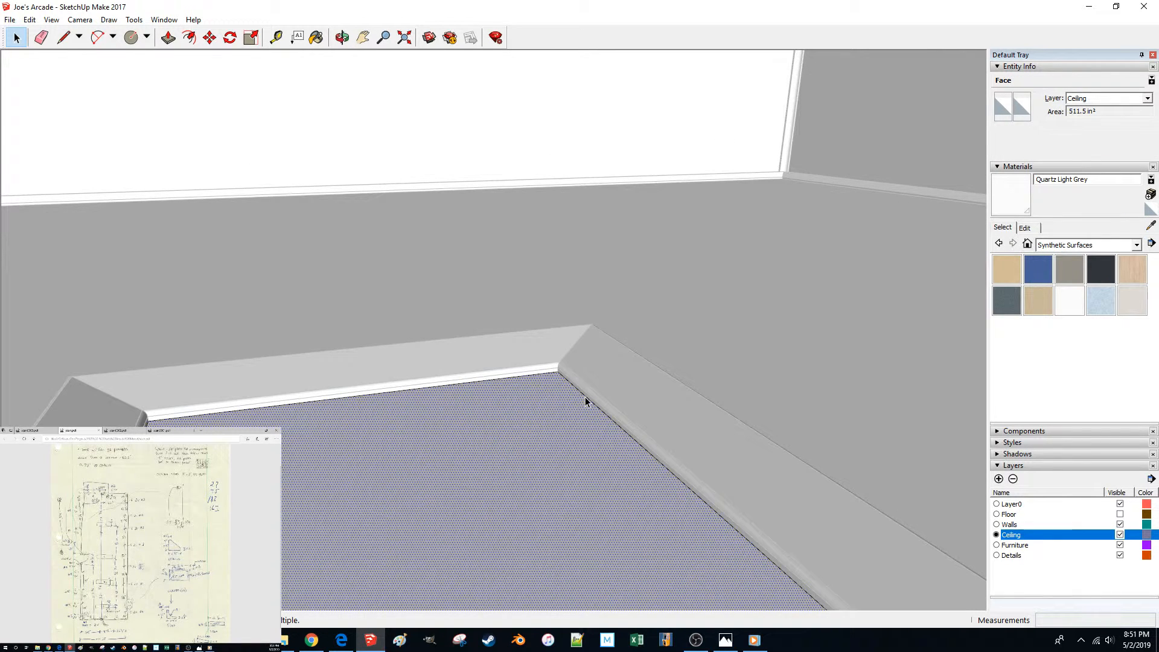
{"action": "left_click", "coordinate": [585, 397]}
{"action": "left_click", "coordinate": [533, 374], "text": "shift"}
{"action": "middle_click_drag", "start_coordinate": [284, 431], "coordinate": [155, 433]}
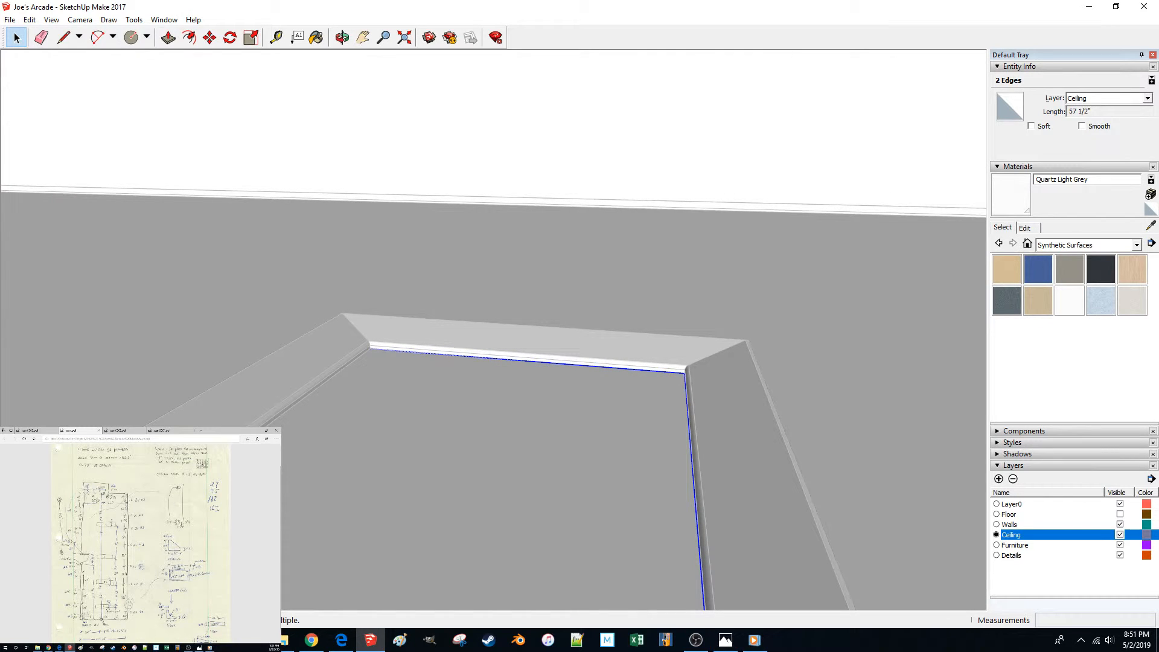
{"action": "middle_click_drag", "start_coordinate": [604, 398], "coordinate": [272, 370]}
{"action": "scroll", "coordinate": [175, 332], "scroll_direction": "up", "scroll_amount": 3}
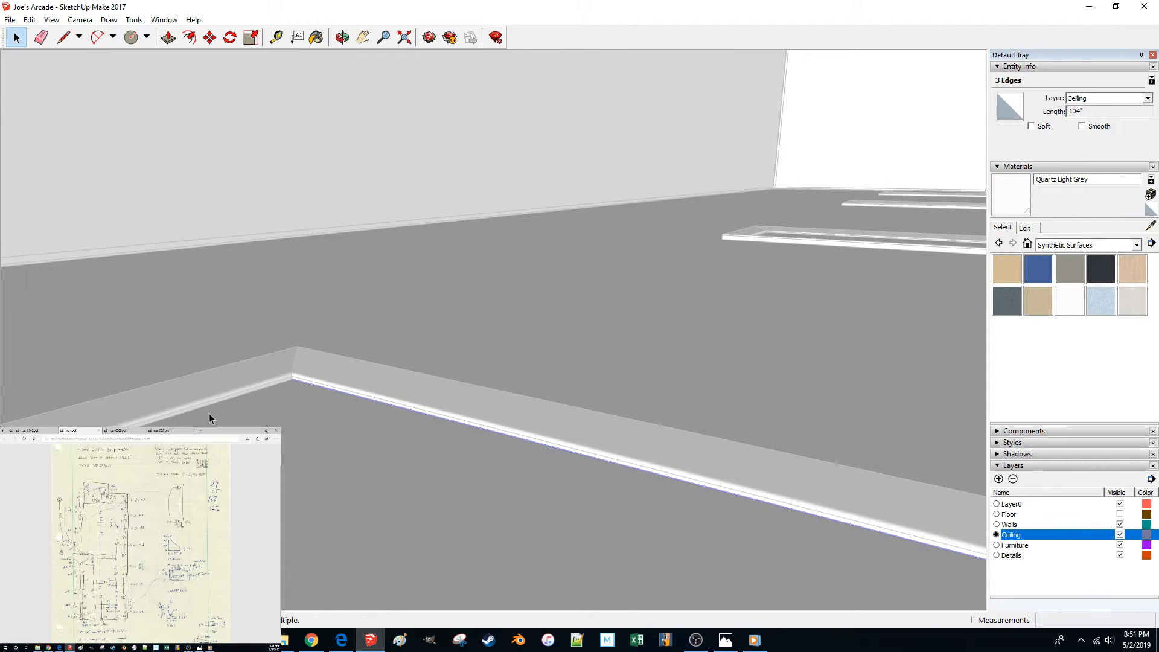
{"action": "key", "text": "m"}
{"action": "middle_click_drag", "start_coordinate": [198, 413], "coordinate": [213, 421]}
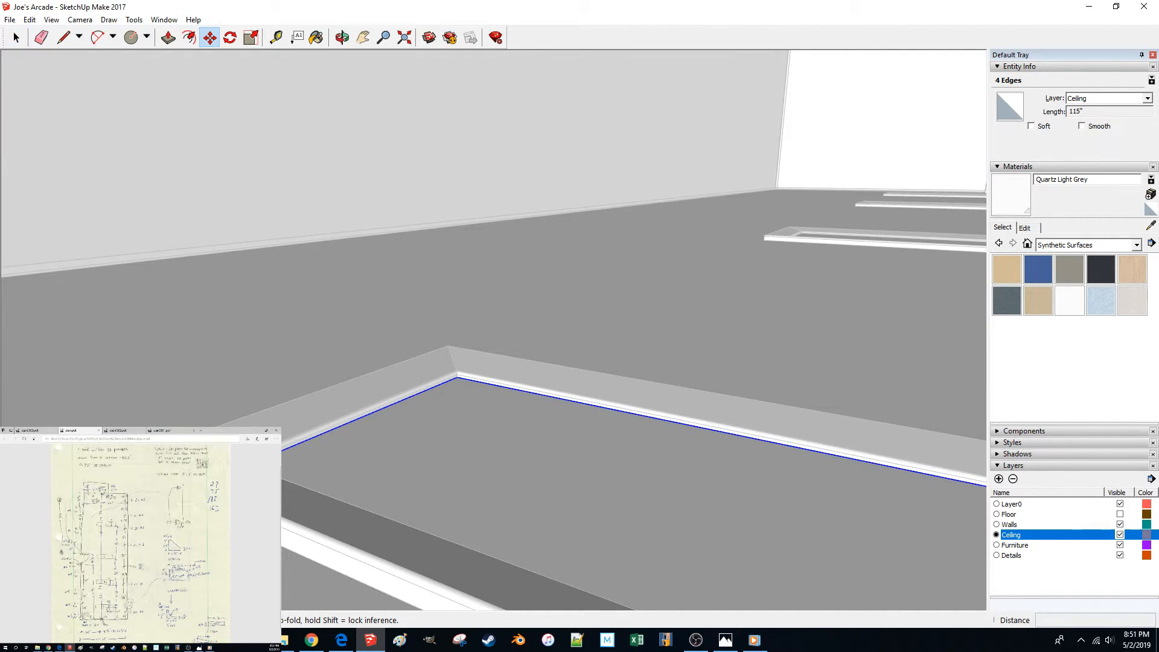
{"action": "left_click", "coordinate": [134, 462]}
{"action": "scroll", "coordinate": [459, 365], "scroll_direction": "up", "scroll_amount": 8}
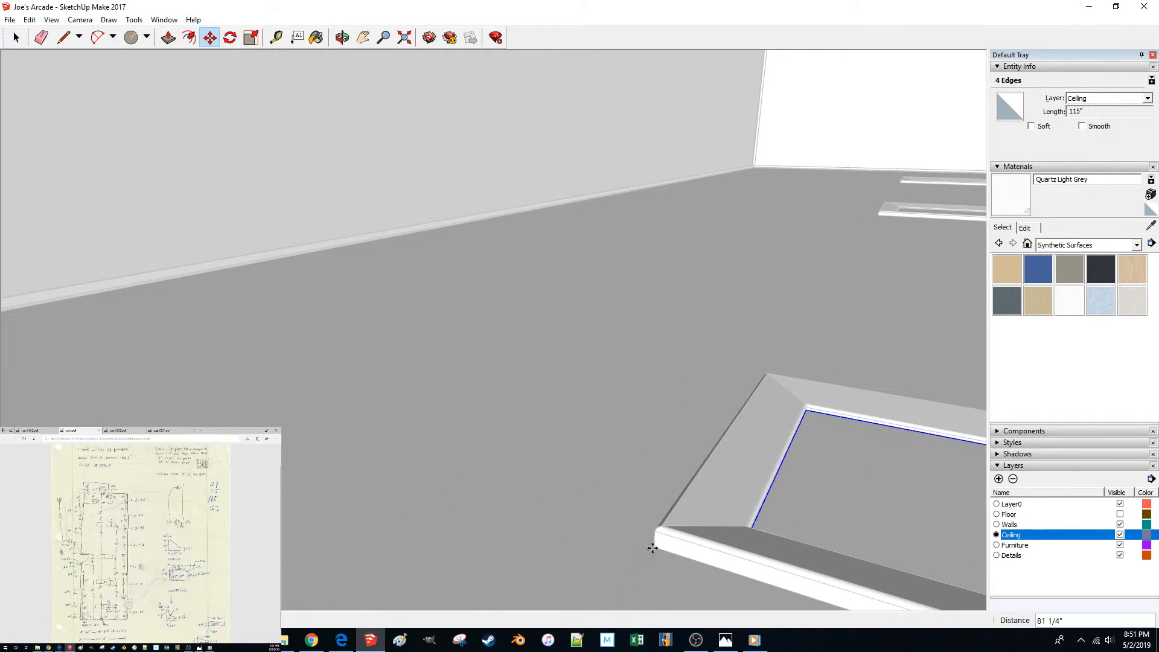
Copy the opening outline on to the third light frame and 79 1/2" further to the fourth frame.
{"action": "left_click", "coordinate": [651, 546]}
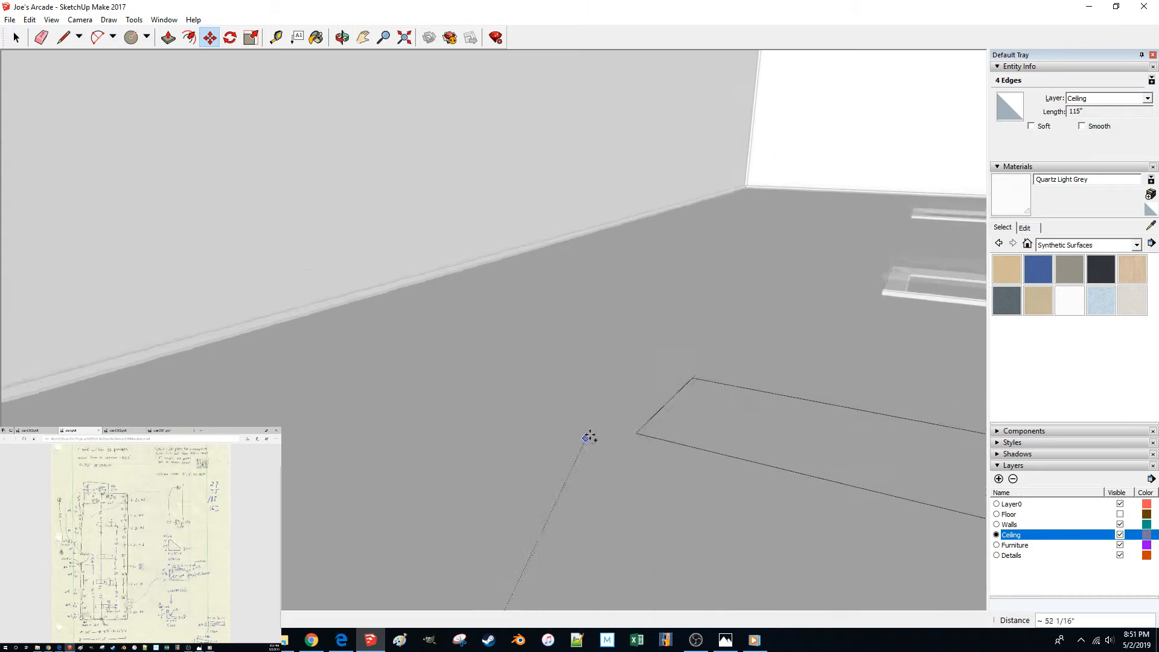
{"action": "scroll", "coordinate": [643, 472], "scroll_direction": "up", "scroll_amount": 3}
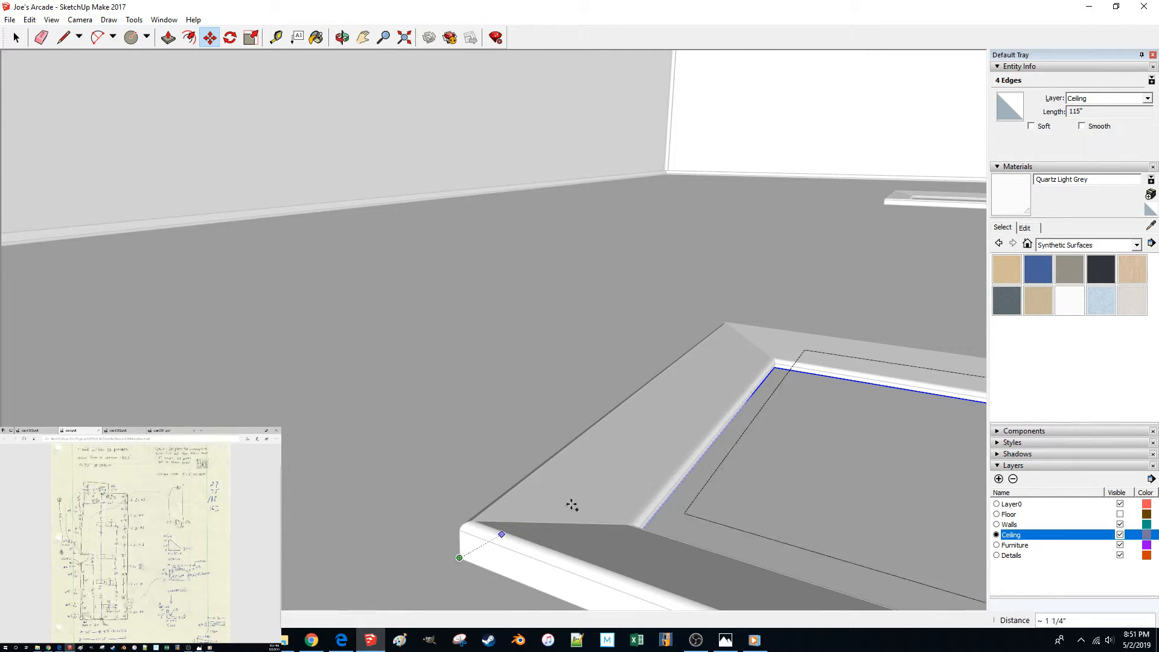
{"action": "scroll", "coordinate": [614, 460], "scroll_direction": "down", "scroll_amount": 4}
{"action": "scroll", "coordinate": [659, 471], "scroll_direction": "up", "scroll_amount": 3}
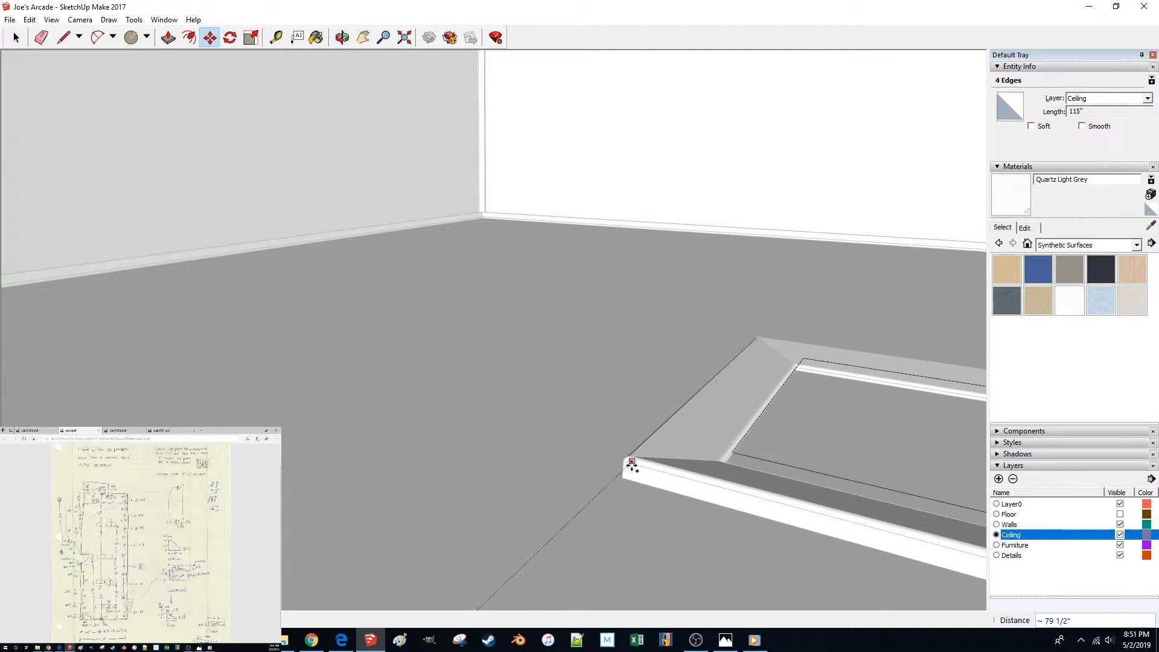
{"action": "key", "text": "space"}
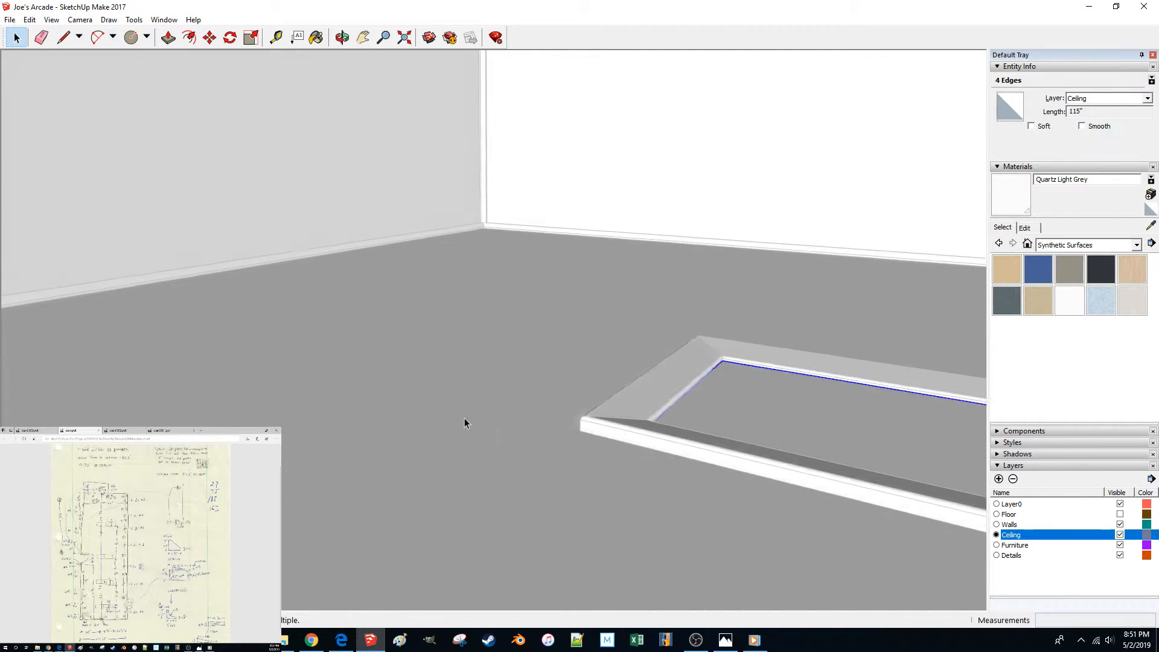
Cut the four outlined light openings through the full thickness of the ceiling with Push/Pull.
{"action": "left_click", "coordinate": [418, 417]}
{"action": "left_click", "coordinate": [758, 513]}
{"action": "middle_click_drag", "start_coordinate": [758, 513], "coordinate": [576, 160]}
{"action": "left_click", "coordinate": [363, 217]}
{"action": "middle_click_drag", "start_coordinate": [363, 221], "coordinate": [321, 241]}
{"action": "left_click", "coordinate": [465, 552]}
{"action": "left_click", "coordinate": [305, 184]}
{"action": "left_click", "coordinate": [416, 576]}
{"action": "left_click", "coordinate": [282, 173]}
{"action": "middle_click_drag", "start_coordinate": [282, 174], "coordinate": [335, 532]}
{"action": "left_click", "coordinate": [331, 605]}
{"action": "middle_click_drag", "start_coordinate": [332, 600], "coordinate": [407, 228]}
{"action": "left_click", "coordinate": [580, 169]}
{"action": "key", "text": "space"}
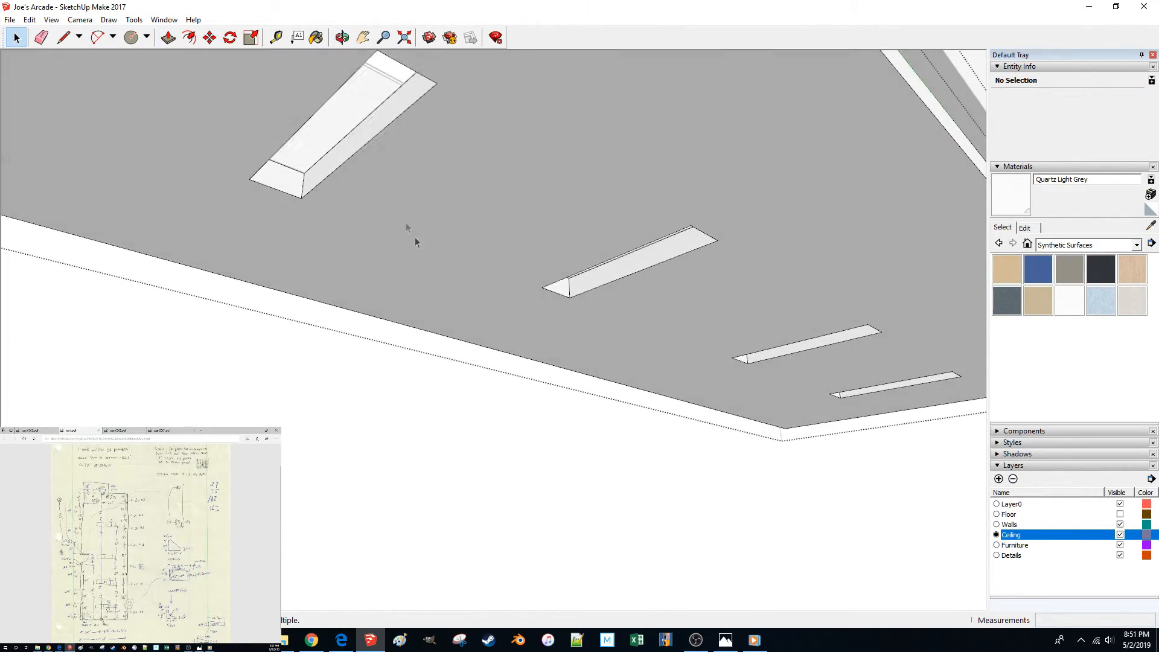
Fill the first light opening with a solid block traced from its end face and extruded along its length, and group the block.
{"action": "middle_click_drag", "start_coordinate": [434, 400], "coordinate": [313, 316]}
{"action": "scroll", "coordinate": [313, 316], "scroll_direction": "up", "scroll_amount": 3}
{"action": "key", "text": "l"}
{"action": "left_click", "coordinate": [261, 340]}
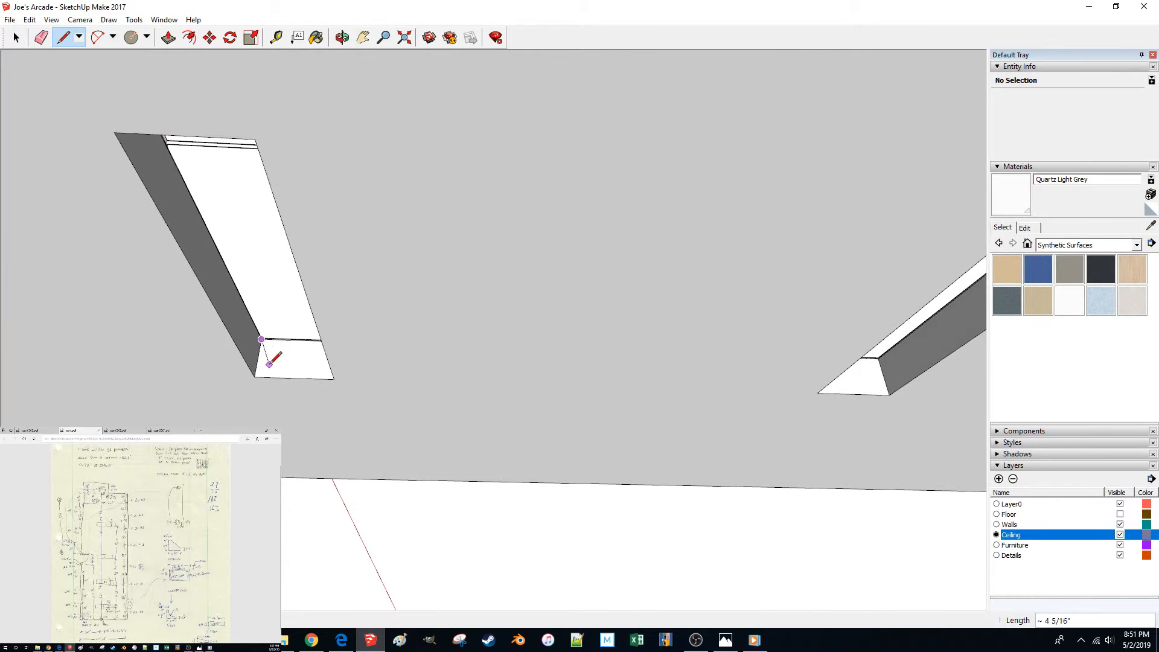
{"action": "middle_click_drag", "start_coordinate": [258, 373], "coordinate": [312, 348]}
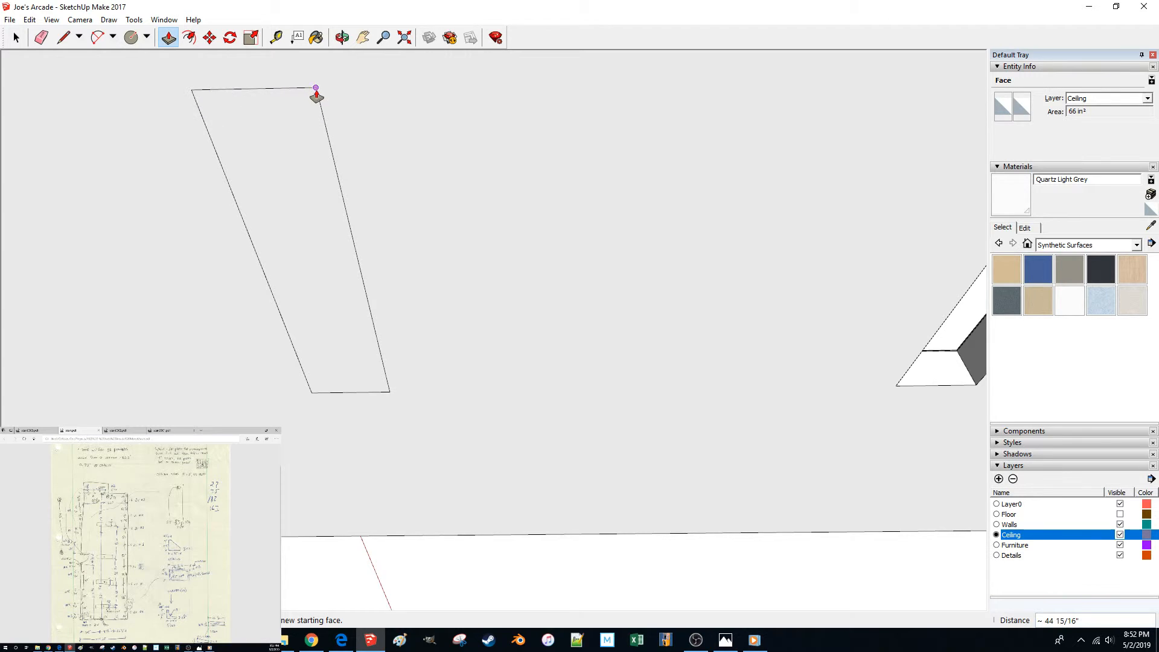
{"action": "key", "text": "space"}
{"action": "double_click", "coordinate": [309, 134]}
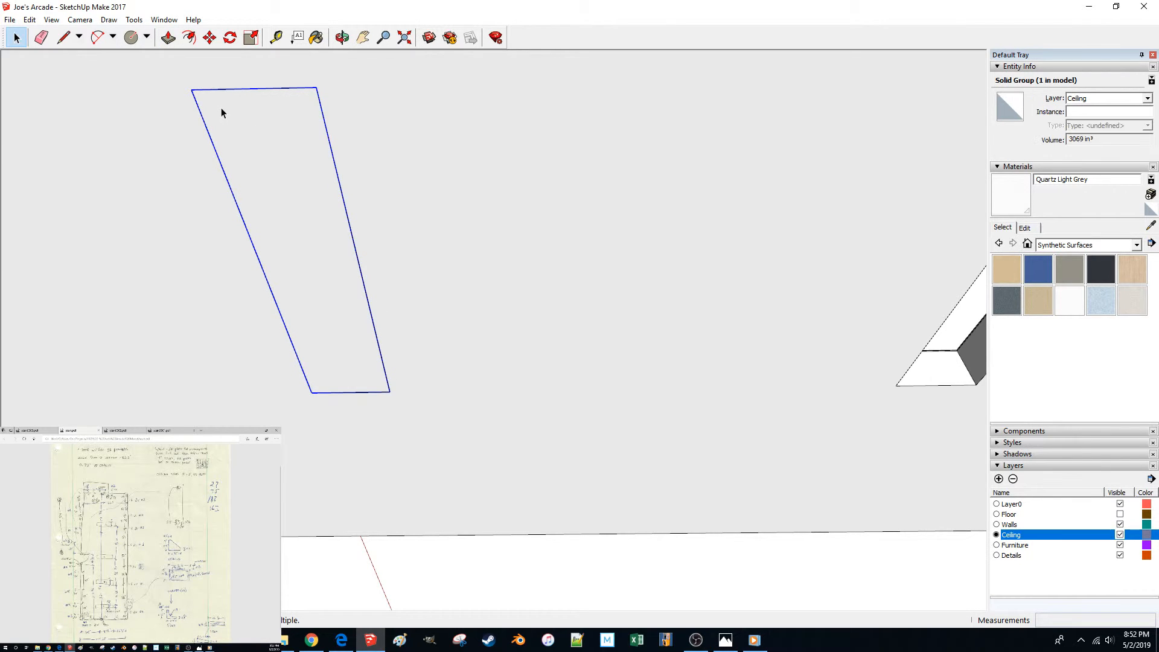
Copy the block group into the other three light openings, 81 1/4" to the second and 79 1/2" for the last copy.
{"action": "key", "text": "m"}
{"action": "left_click", "coordinate": [192, 90]}
{"action": "middle_click_drag", "start_coordinate": [281, 171], "coordinate": [452, 199]}
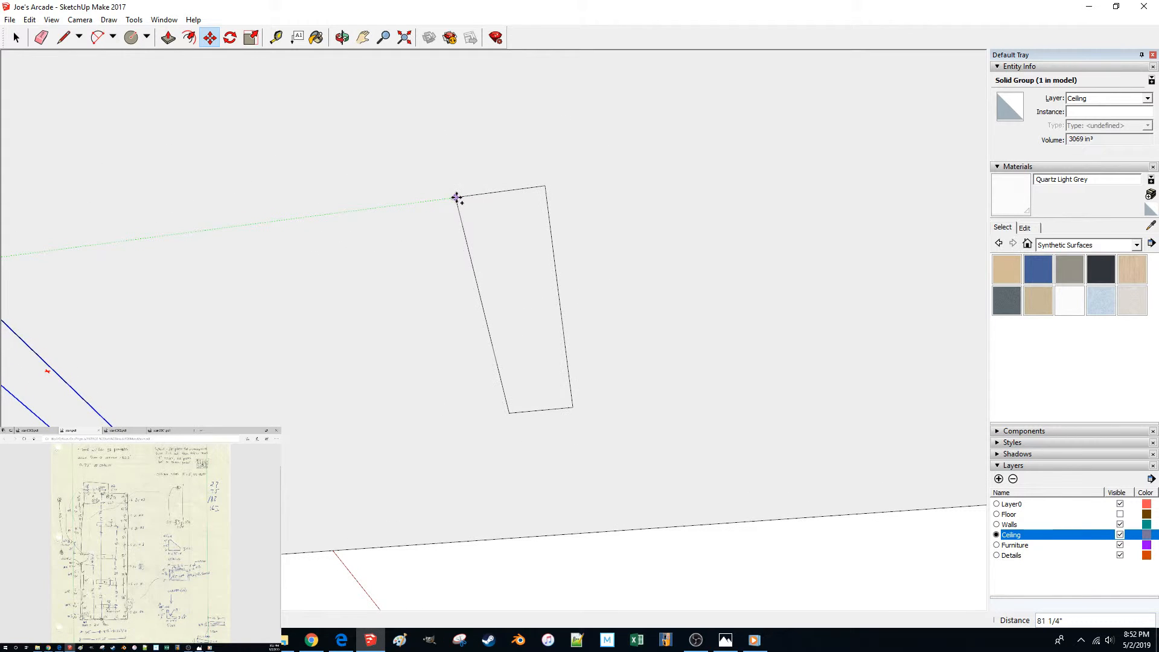
{"action": "middle_click_drag", "start_coordinate": [506, 231], "coordinate": [520, 274]}
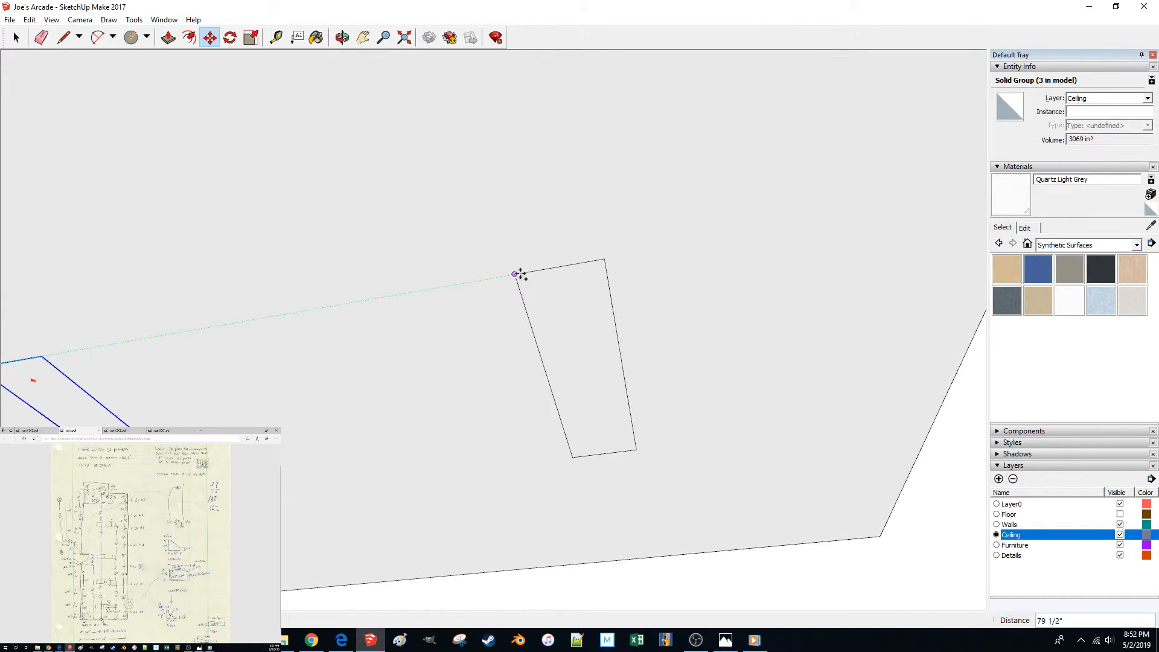
Select the ceiling and the four light blocks and combine them into one group.
{"action": "key", "text": "space"}
{"action": "middle_click_drag", "start_coordinate": [559, 324], "coordinate": [628, 448]}
{"action": "left_click", "coordinate": [769, 527]}
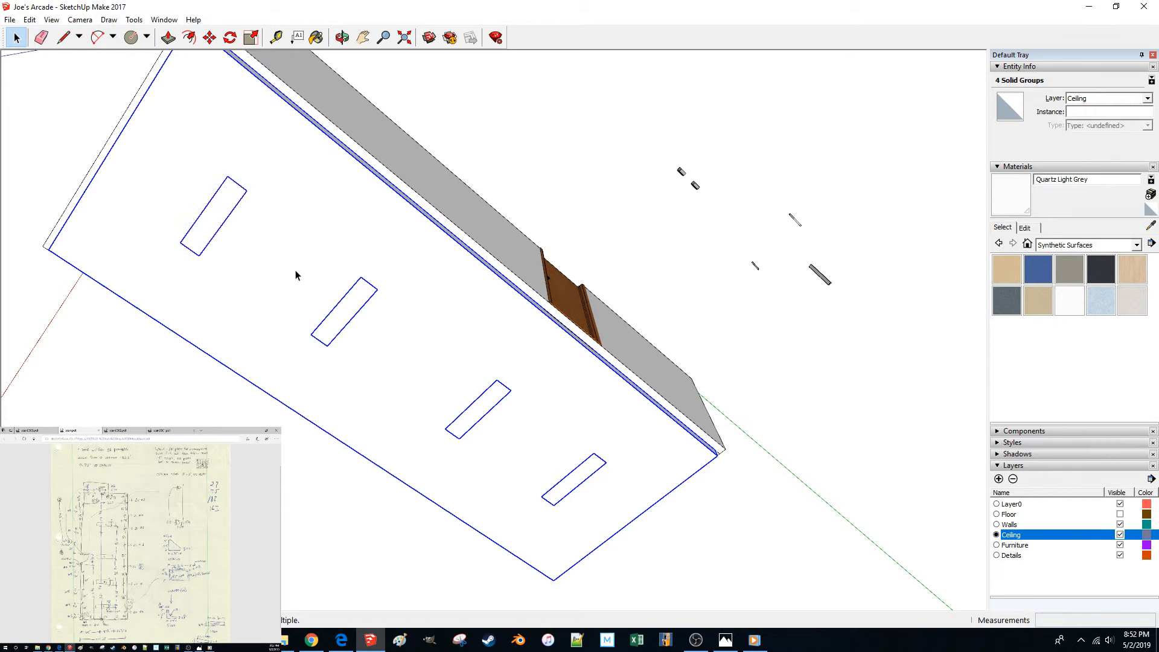
{"action": "left_click", "coordinate": [444, 446]}
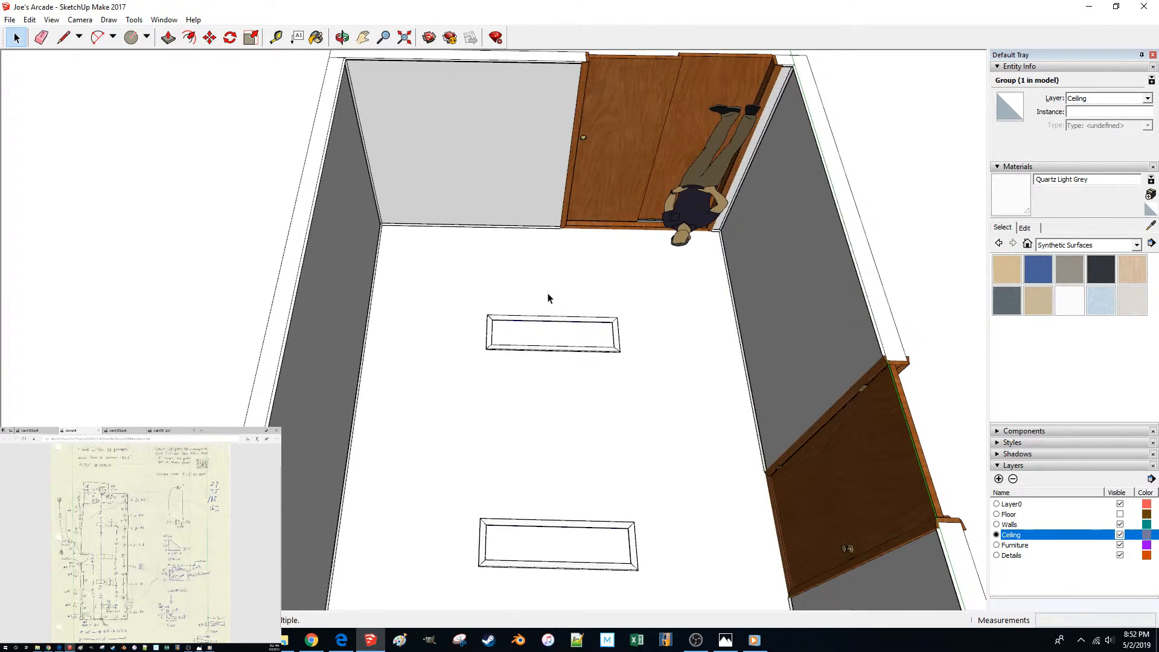
Open the combined ceiling group and browse the Window Coverings and Colors material collections for a suitable material.
{"action": "double_click", "coordinate": [547, 294]}
{"action": "left_click", "coordinate": [1102, 245]}
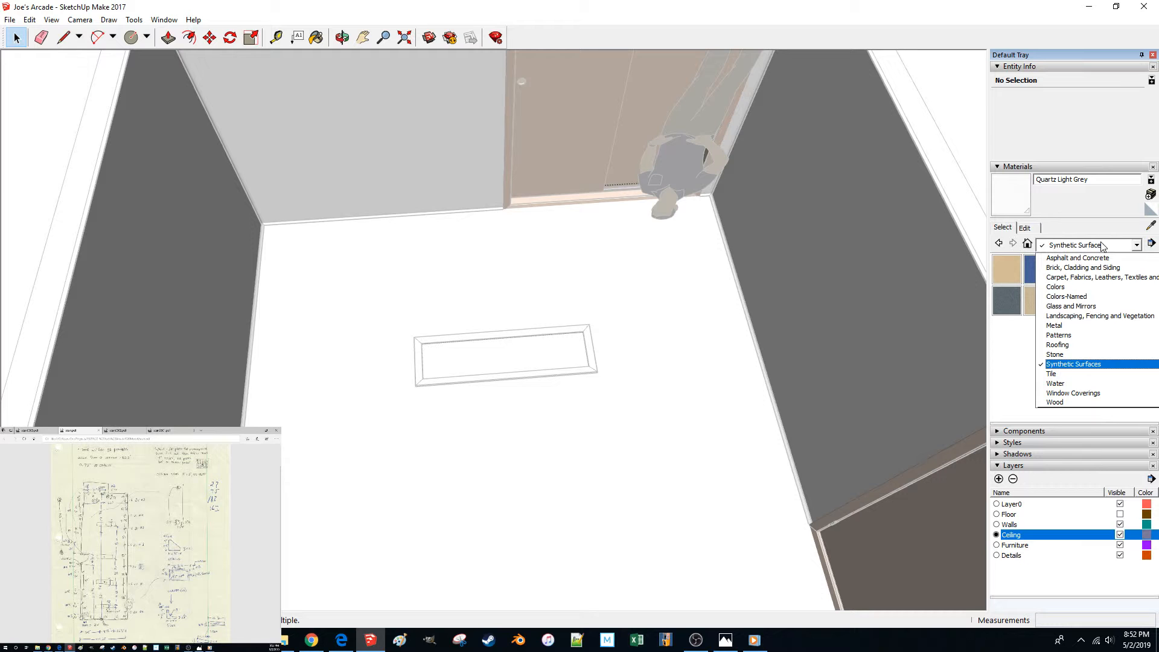
{"action": "left_click", "coordinate": [1073, 393]}
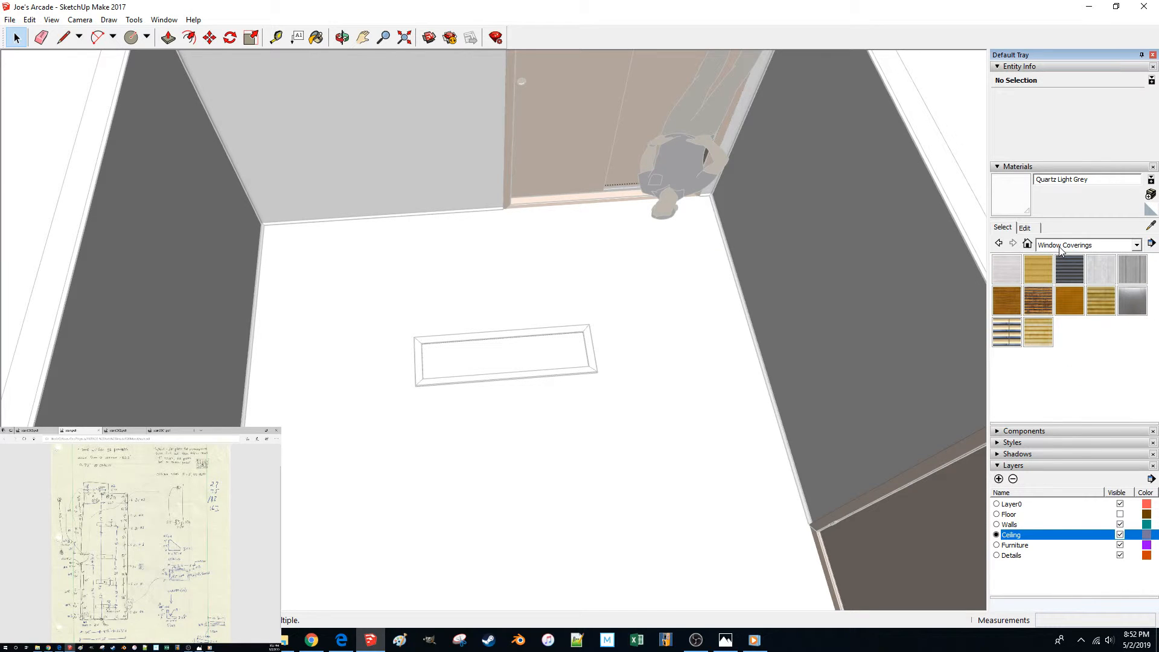
{"action": "left_click", "coordinate": [1062, 245]}
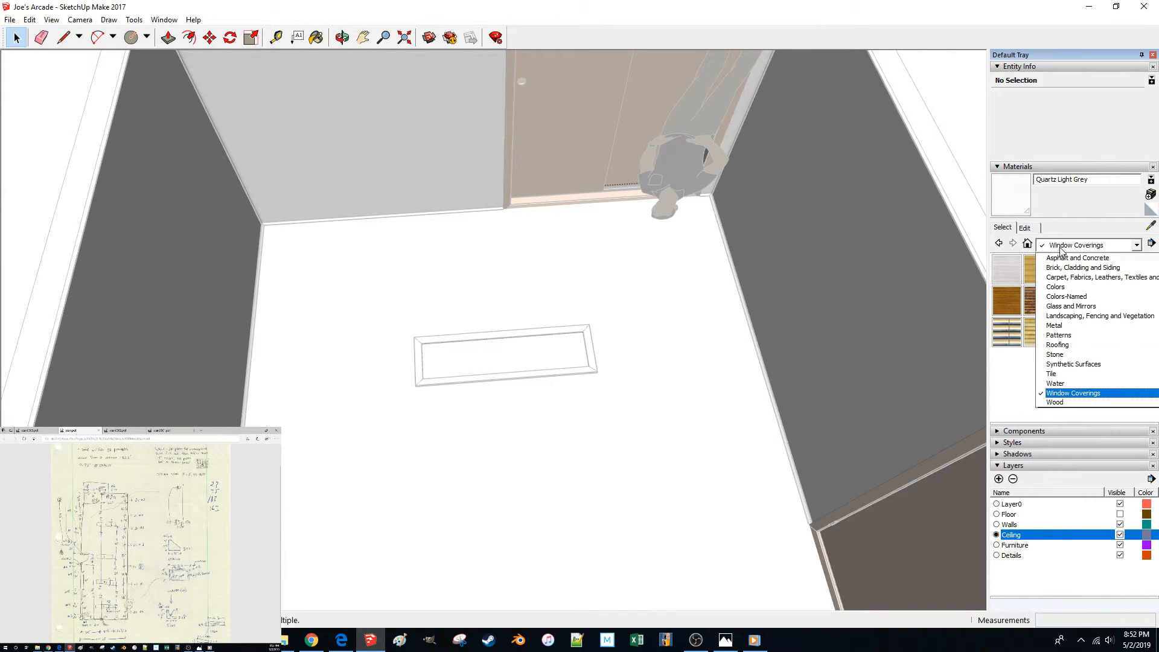
{"action": "left_click", "coordinate": [1056, 288]}
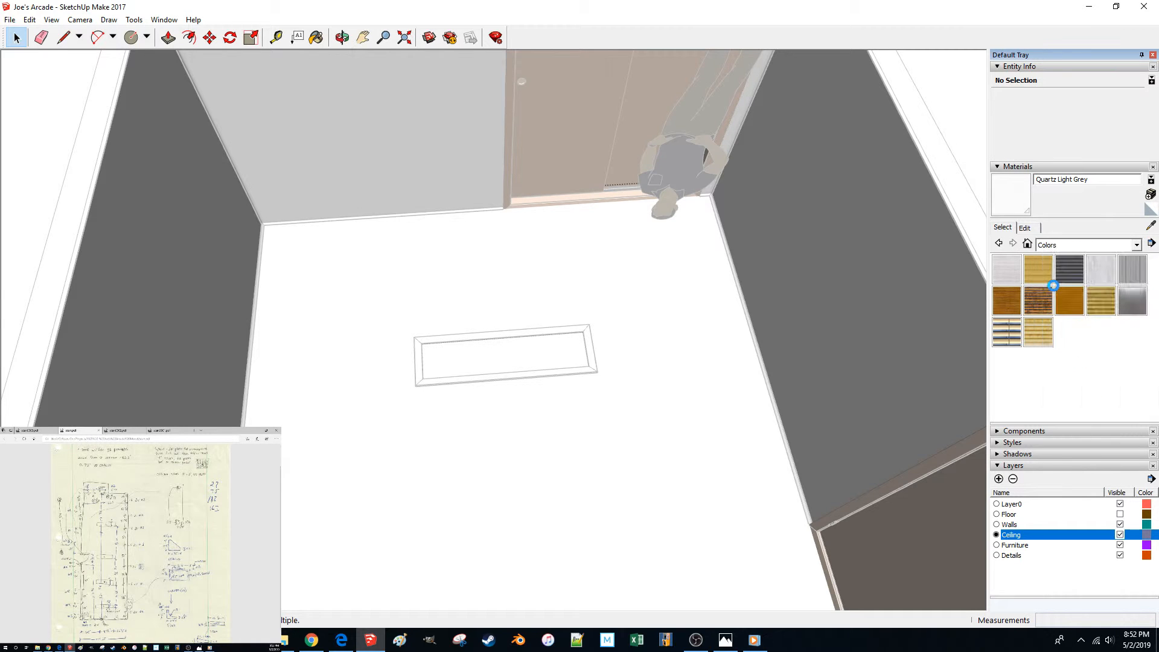
{"action": "scroll", "coordinate": [1056, 300], "scroll_direction": "down", "scroll_amount": 10}
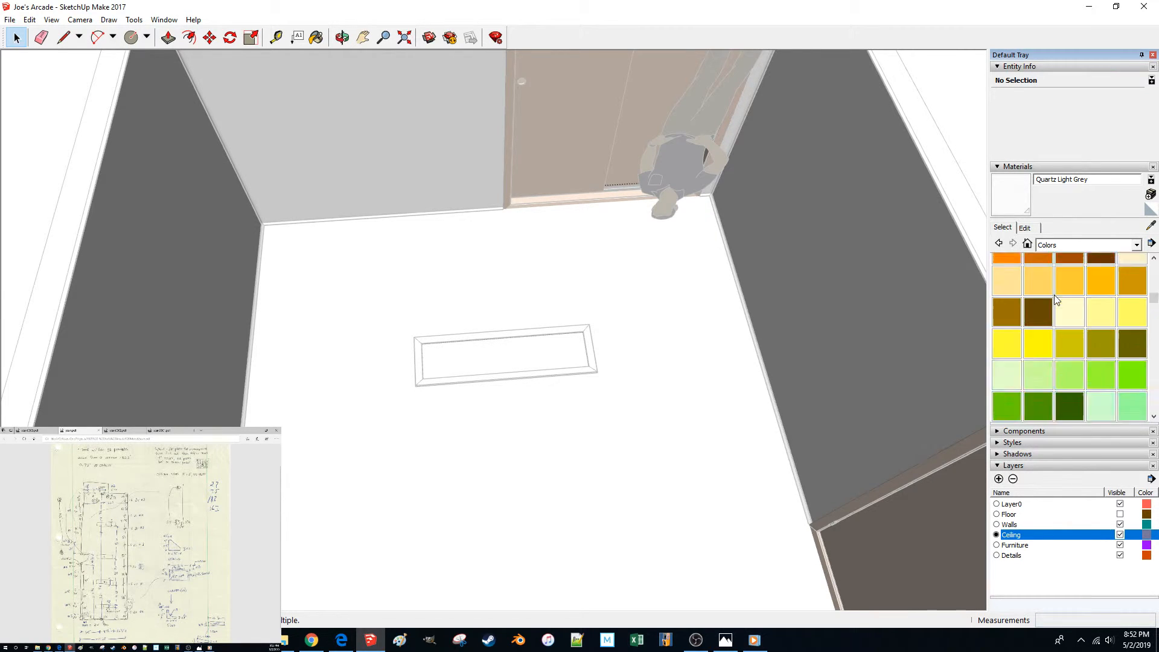
{"action": "scroll", "coordinate": [1056, 300], "scroll_direction": "up", "scroll_amount": 3}
{"action": "scroll", "coordinate": [1054, 299], "scroll_direction": "up", "scroll_amount": 5}
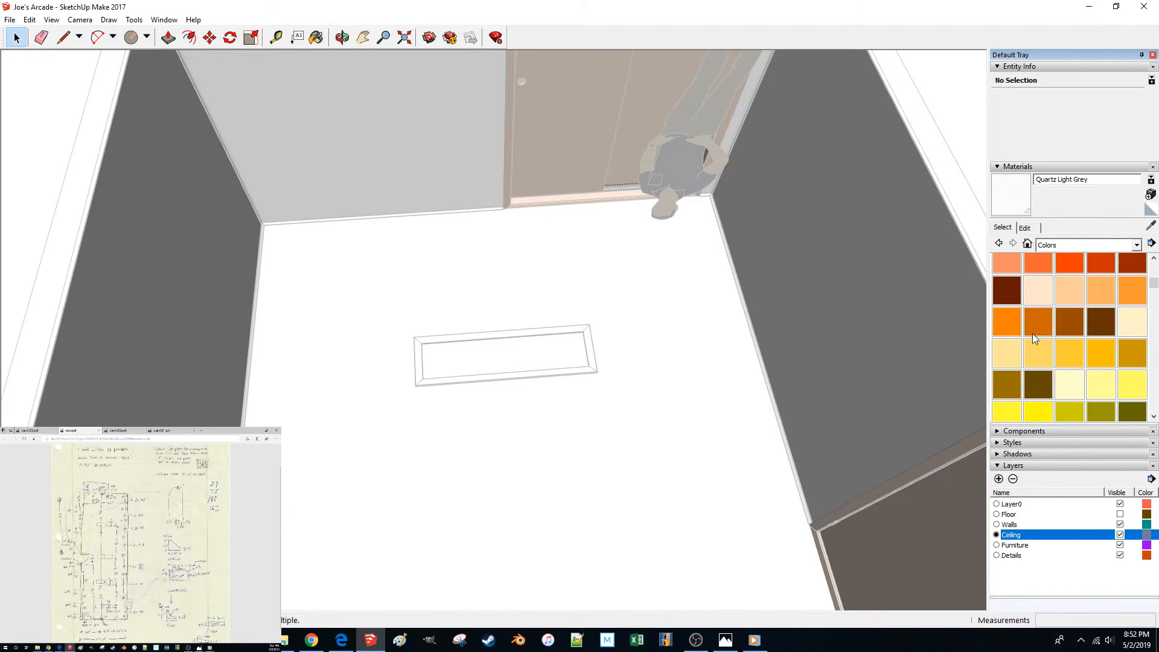
{"action": "scroll", "coordinate": [1033, 335], "scroll_direction": "up", "scroll_amount": 2}
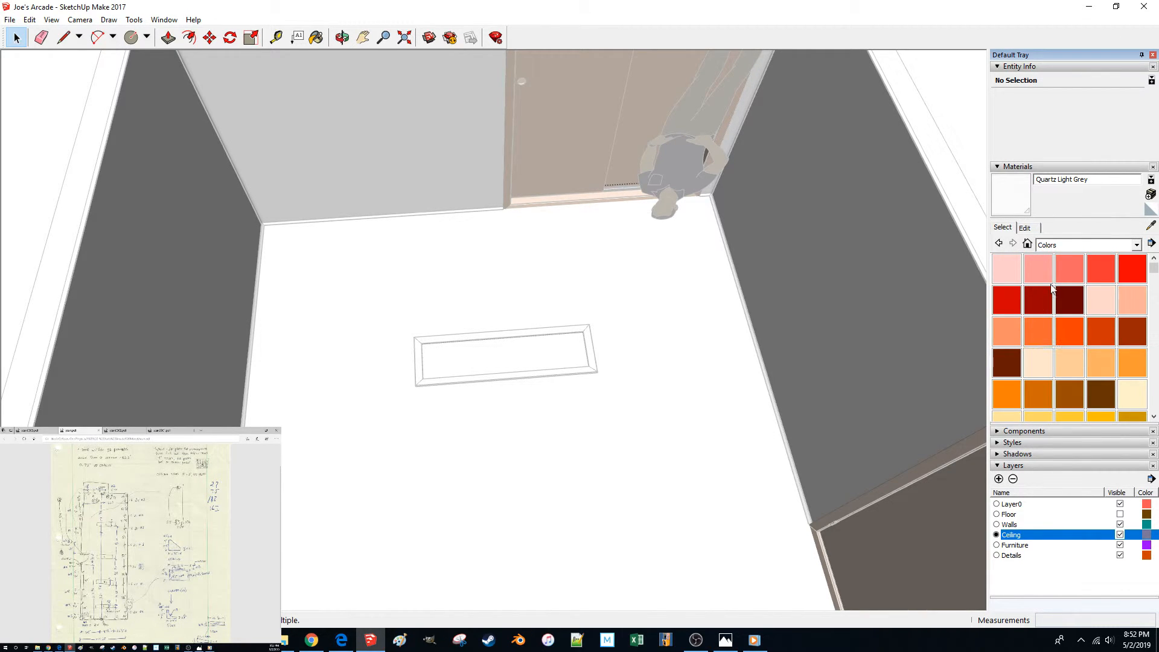
{"action": "left_click", "coordinate": [1056, 246]}
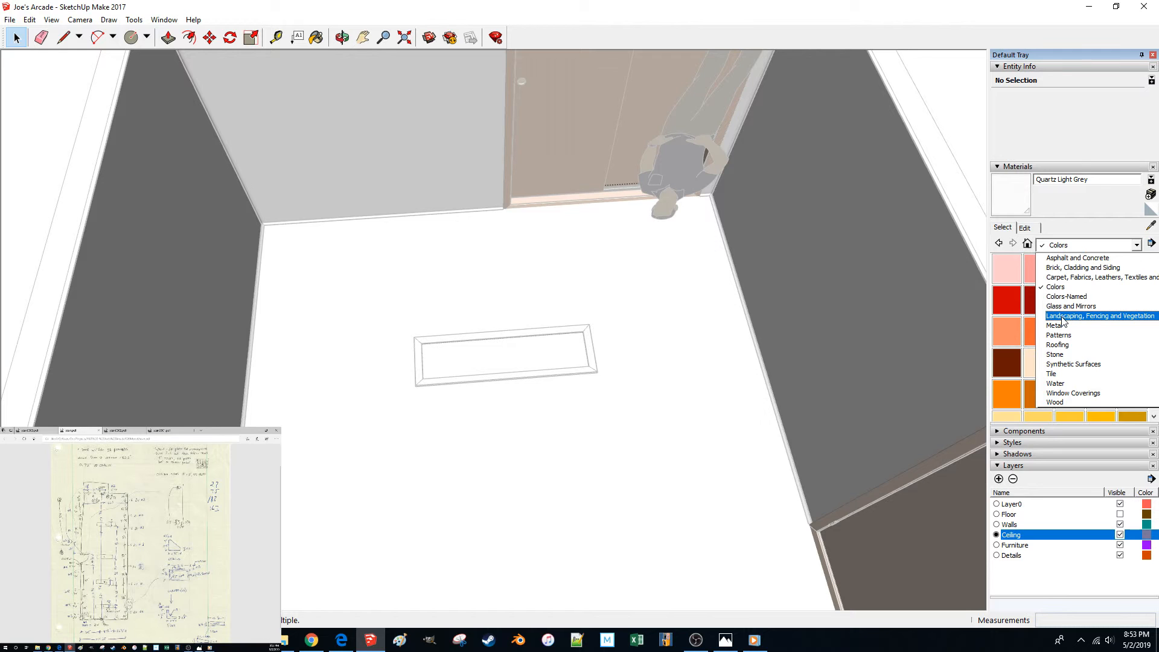
{"action": "left_click", "coordinate": [1054, 288]}
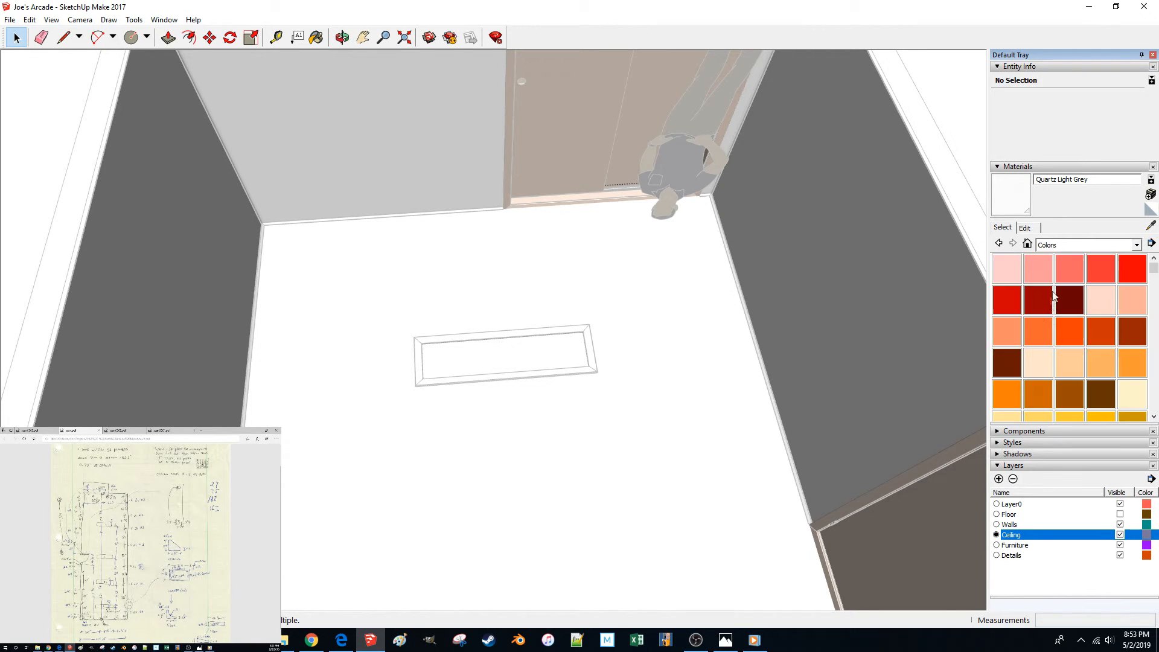
{"action": "scroll", "coordinate": [1045, 329], "scroll_direction": "down", "scroll_amount": 2}
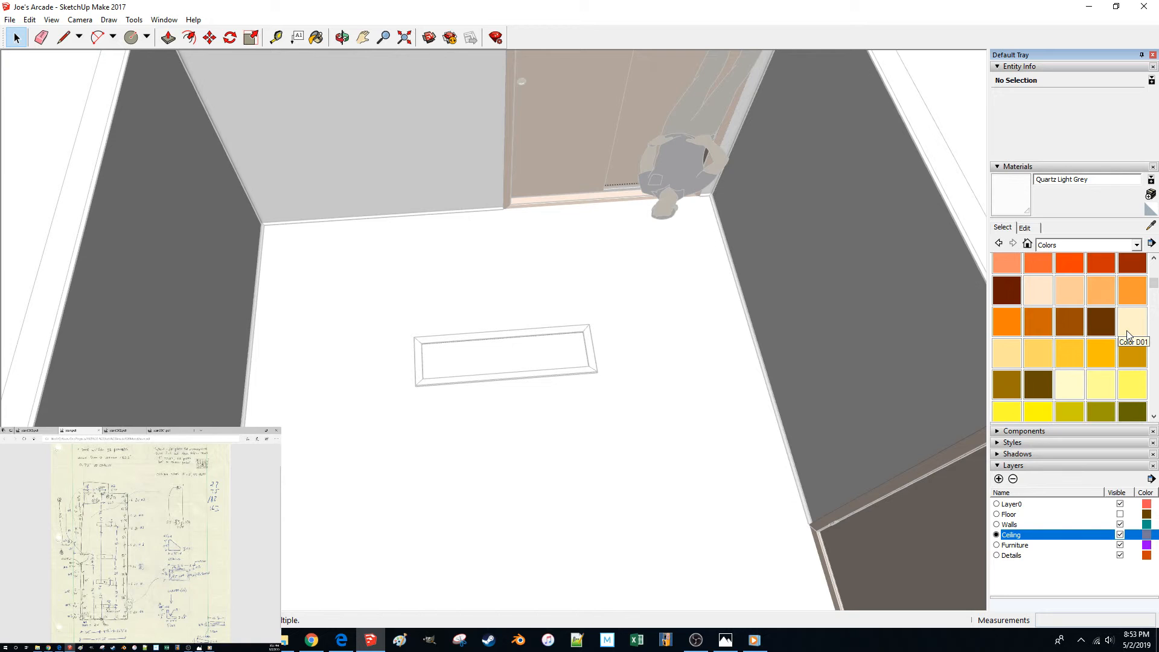
{"action": "scroll", "coordinate": [1073, 357], "scroll_direction": "down", "scroll_amount": 2}
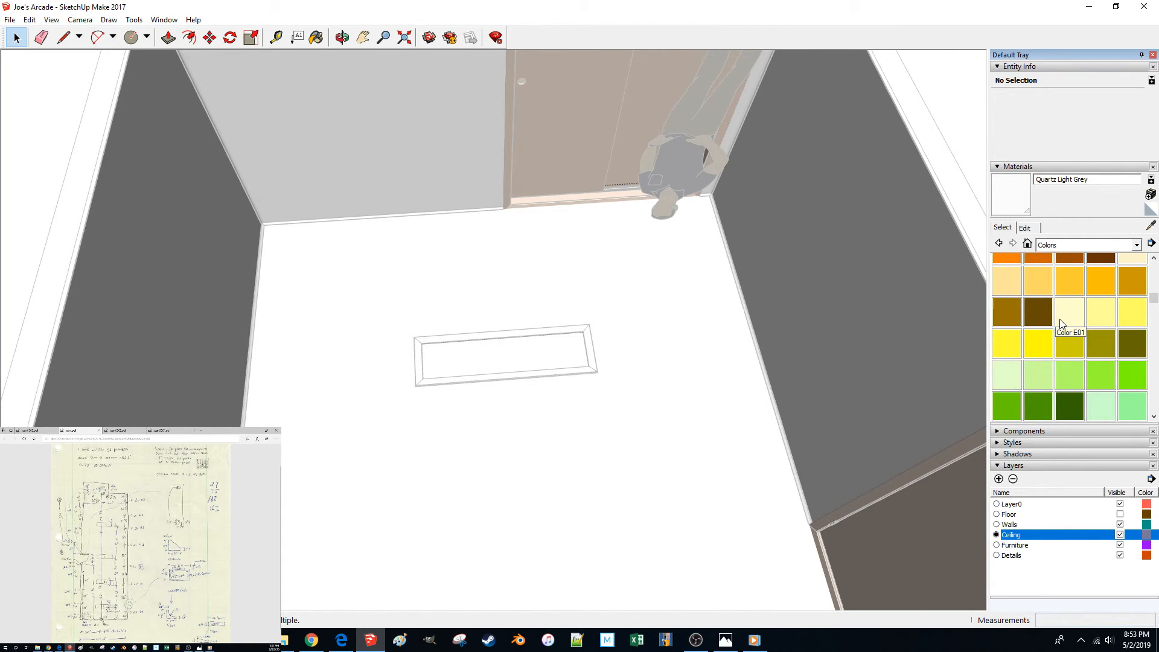
{"action": "left_click", "coordinate": [692, 338]}
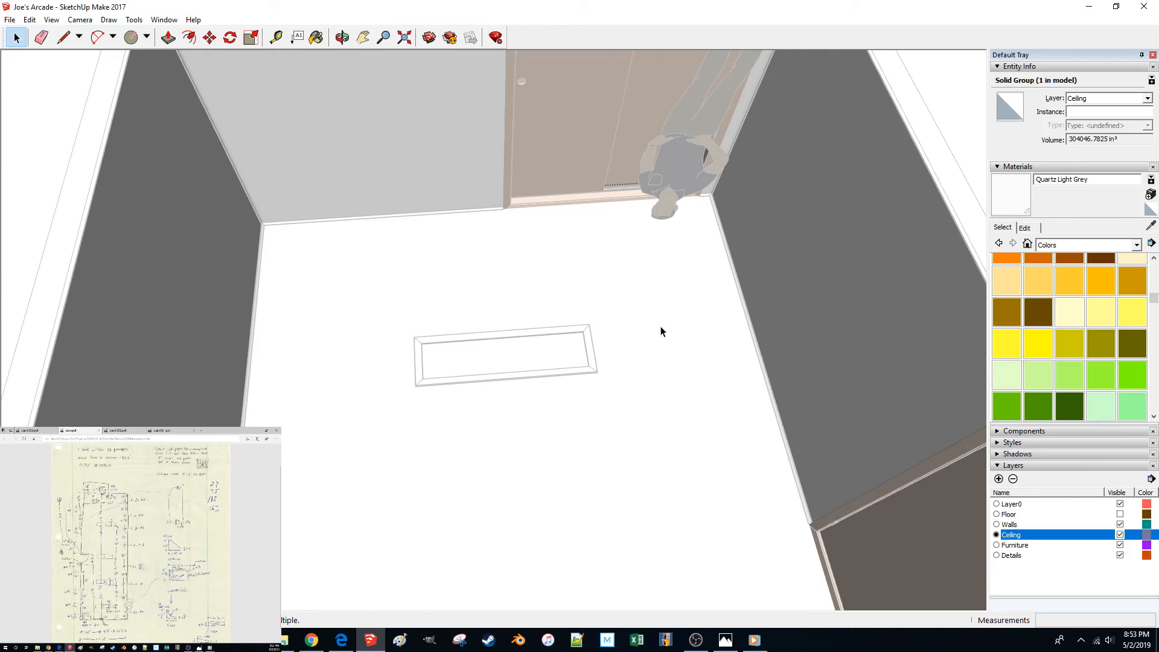
{"action": "middle_click_drag", "start_coordinate": [661, 328], "coordinate": [676, 288]}
{"action": "left_click", "coordinate": [760, 179]}
Turn on the Floor layer's visibility and view the room's interior with its ceiling lights.
{"action": "mouse_move", "coordinate": [761, 178]}
{"action": "middle_mouse_down"}
{"action": "mouse_move", "coordinate": [733, 136]}
{"action": "mouse_move", "coordinate": [746, 163]}
{"action": "mouse_move", "coordinate": [642, 163]}
{"action": "mouse_move", "coordinate": [576, 190]}
{"action": "mouse_move", "coordinate": [549, 219]}
{"action": "mouse_move", "coordinate": [601, 223]}
{"action": "middle_mouse_up"}
{"action": "scroll", "coordinate": [642, 163], "scroll_direction": "up", "scroll_amount": 4}
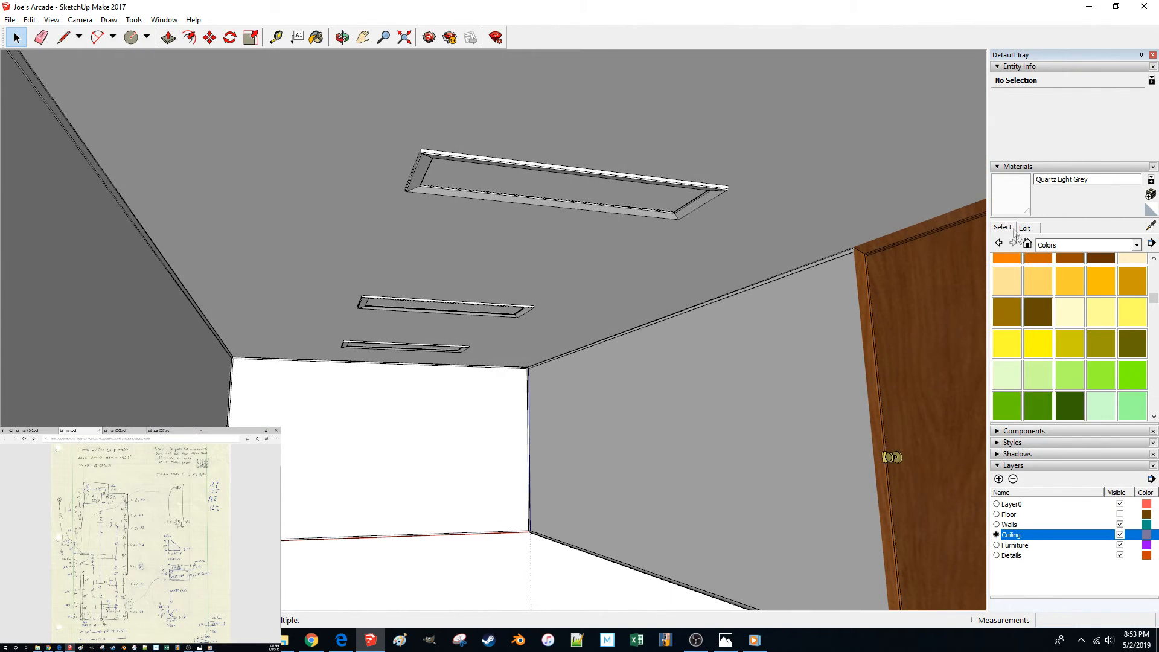
{"action": "left_click", "coordinate": [1120, 514]}
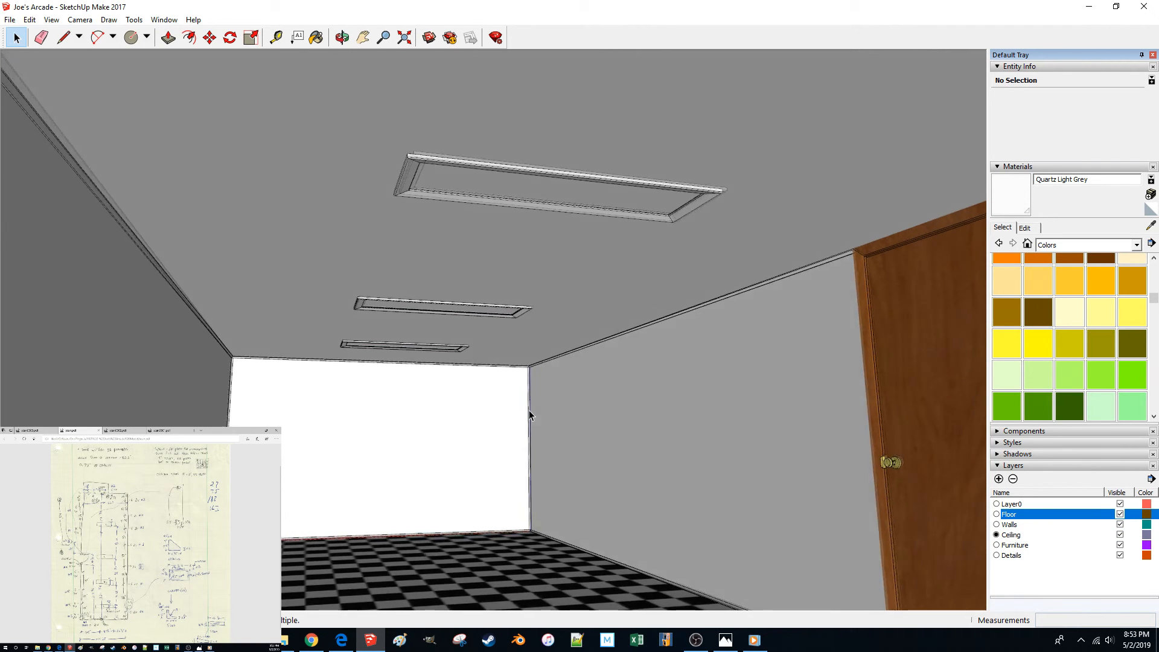
{"action": "scroll", "coordinate": [529, 411], "scroll_direction": "down", "scroll_amount": 5}
{"action": "scroll", "coordinate": [529, 413], "scroll_direction": "up", "scroll_amount": 5}
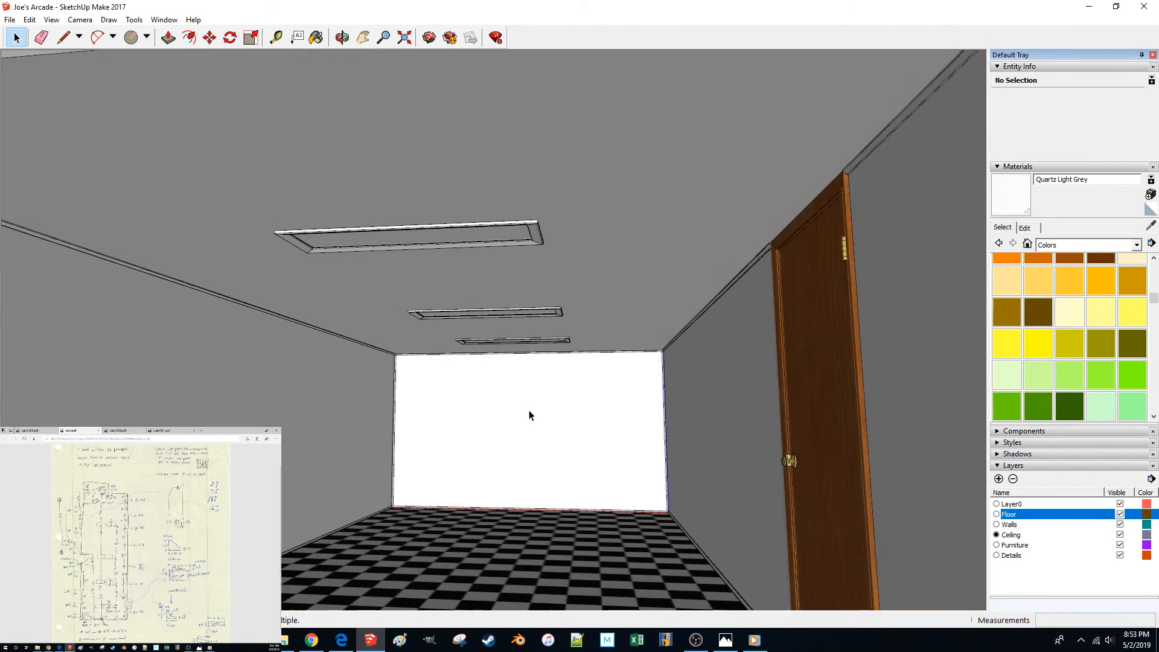
{"action": "scroll", "coordinate": [529, 415], "scroll_direction": "up", "scroll_amount": 3}
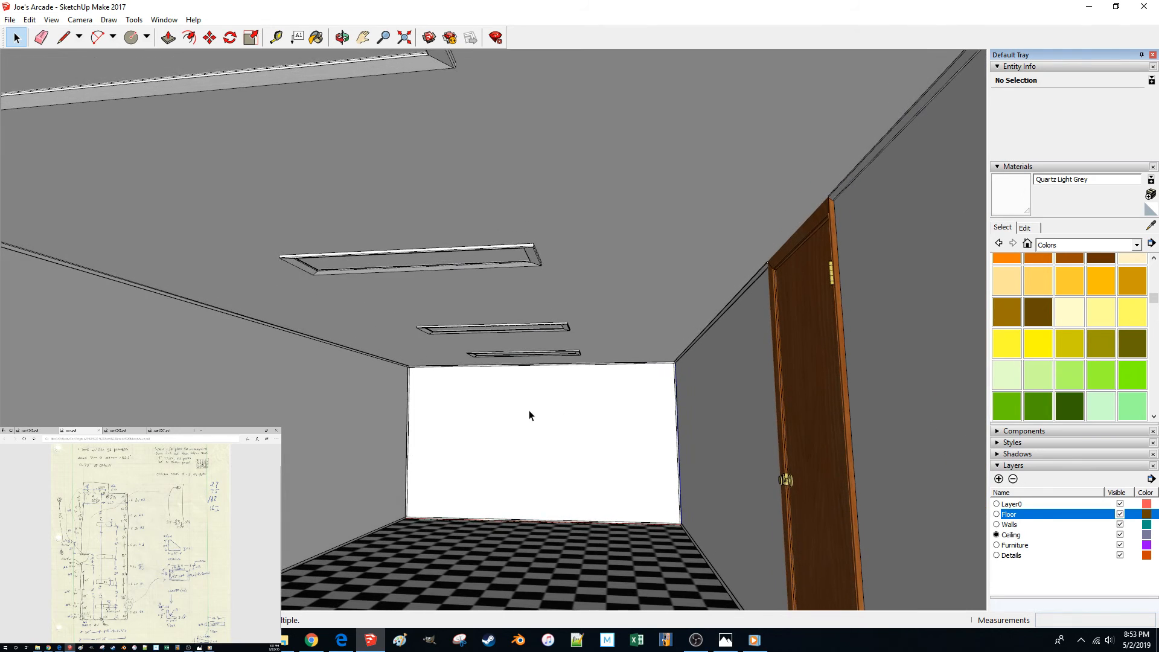